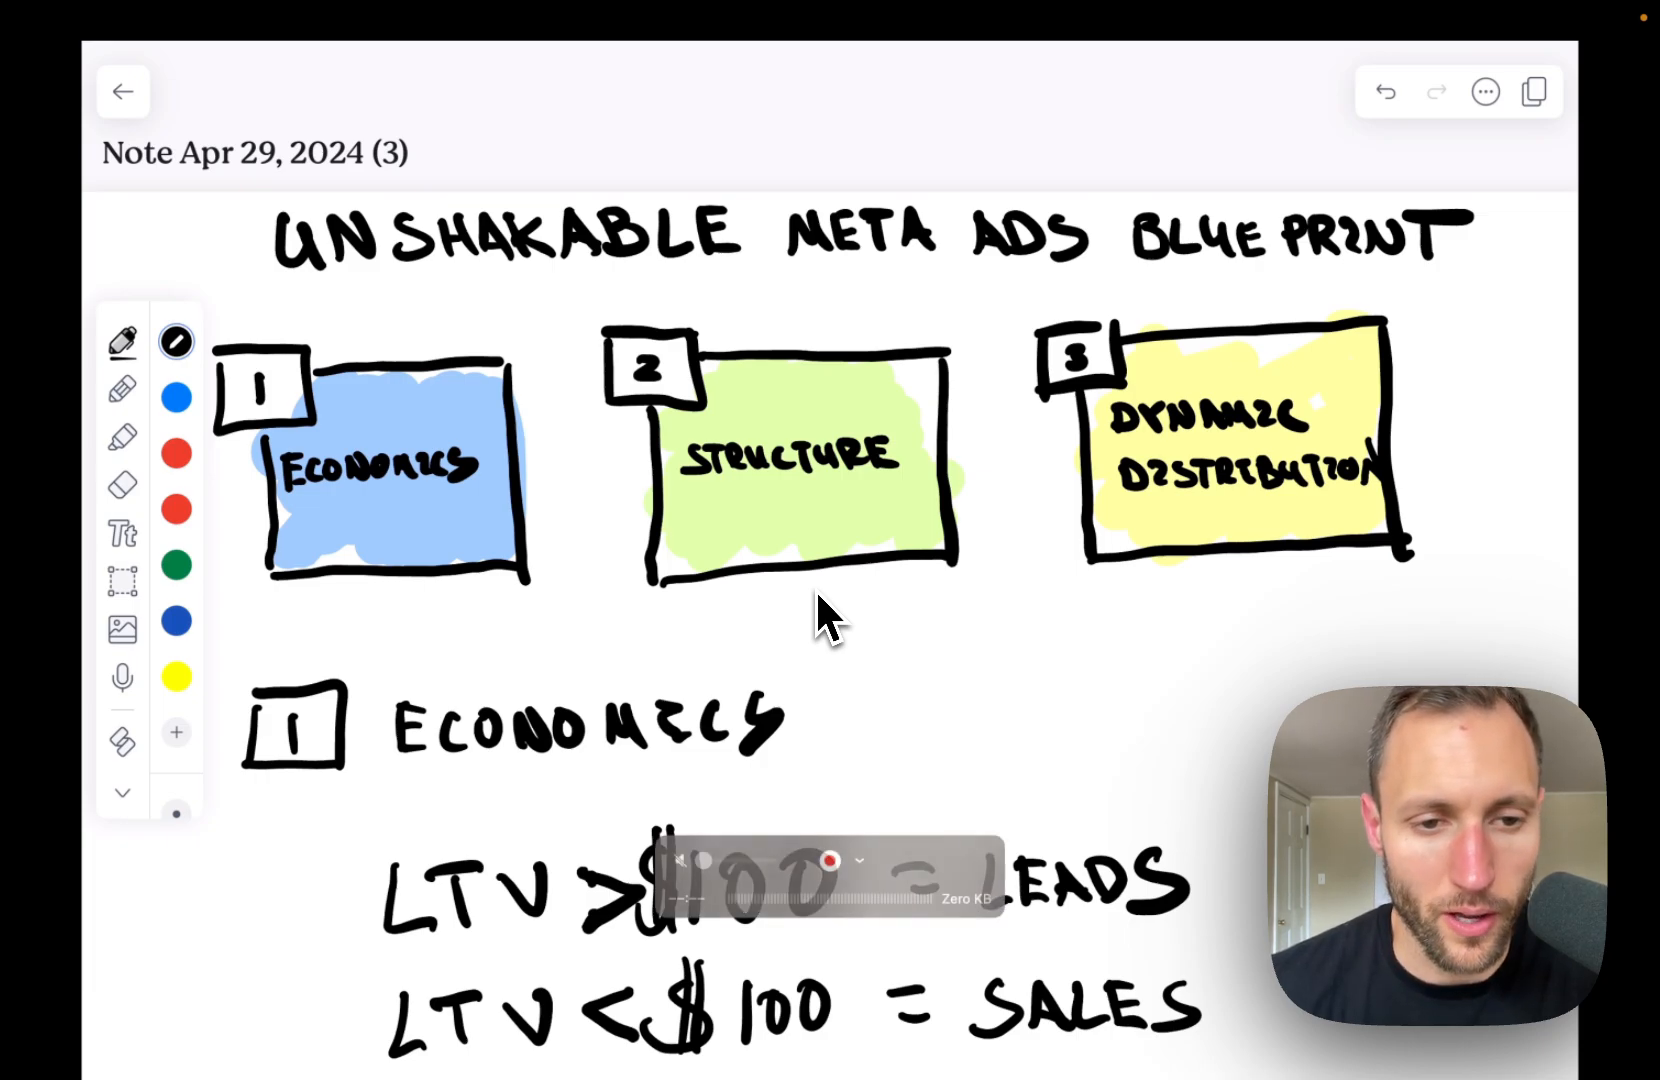
Step: Switch to Meta Ads Manager and start creating a new campaign
key("ctrl+Left")
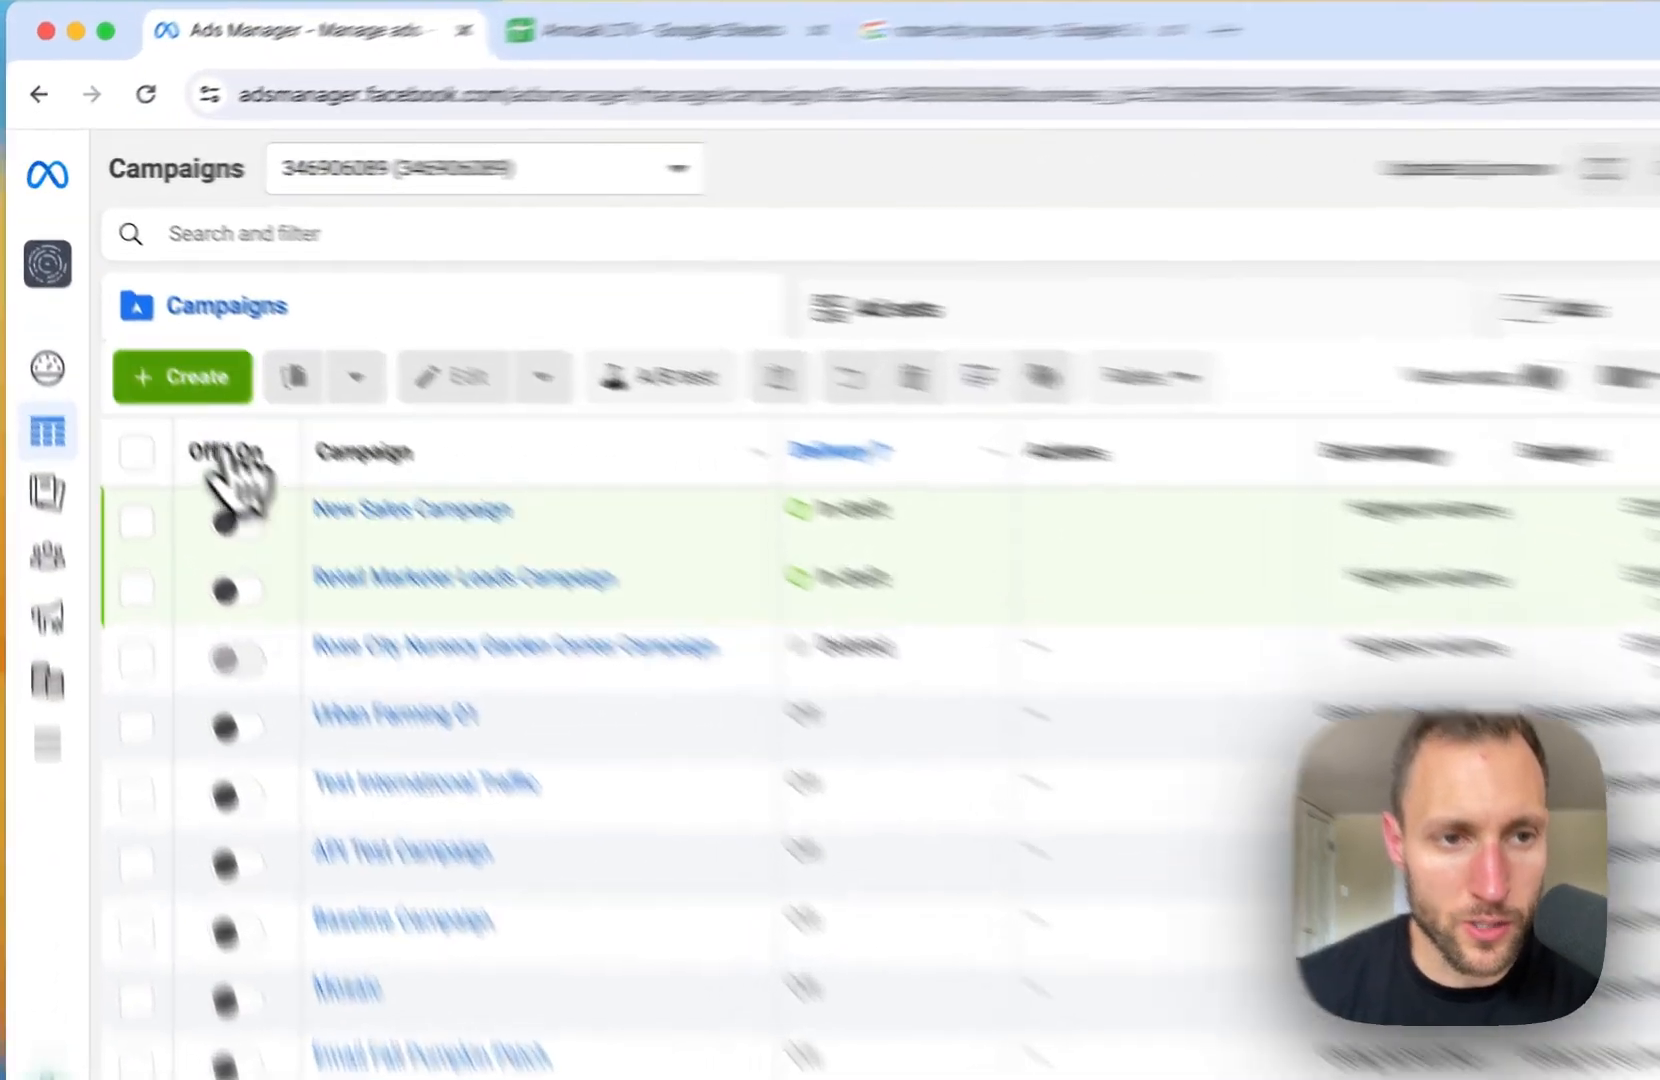
left_click(175, 377)
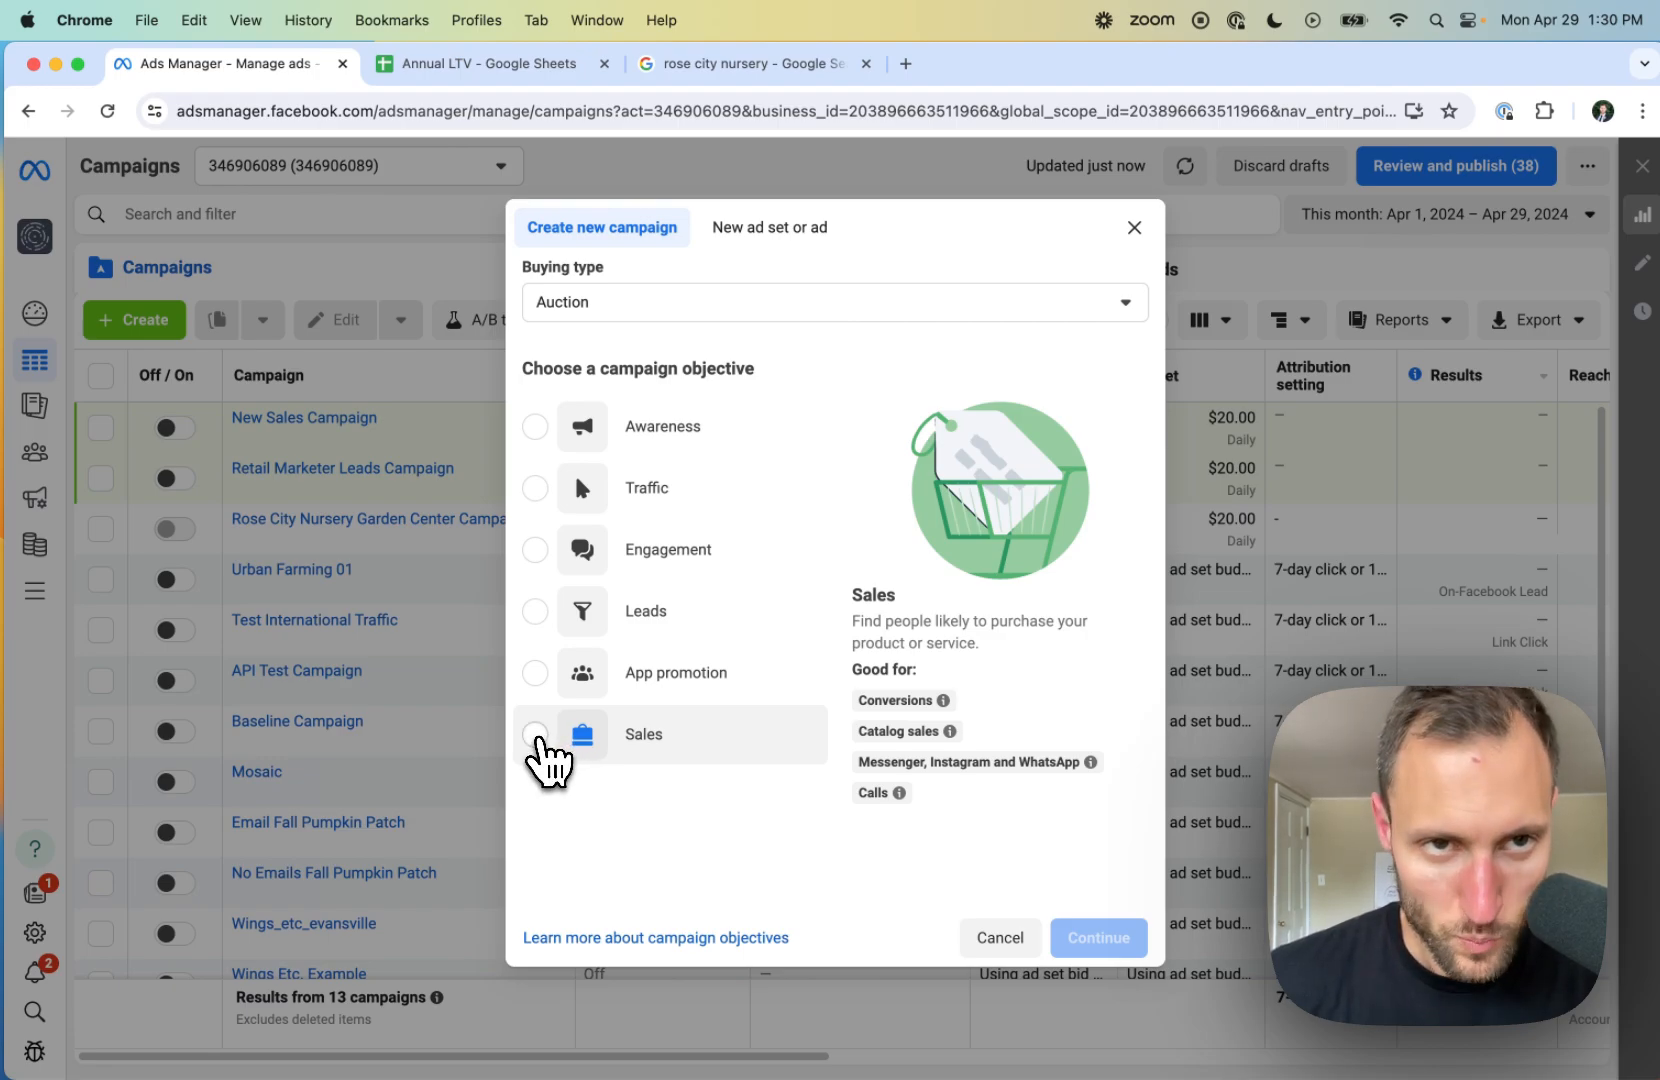
Step: Switch to the Annual LTV spreadsheet and examine the customer names, the 2023 spend column and the average annual spend formula
left_click(467, 68)
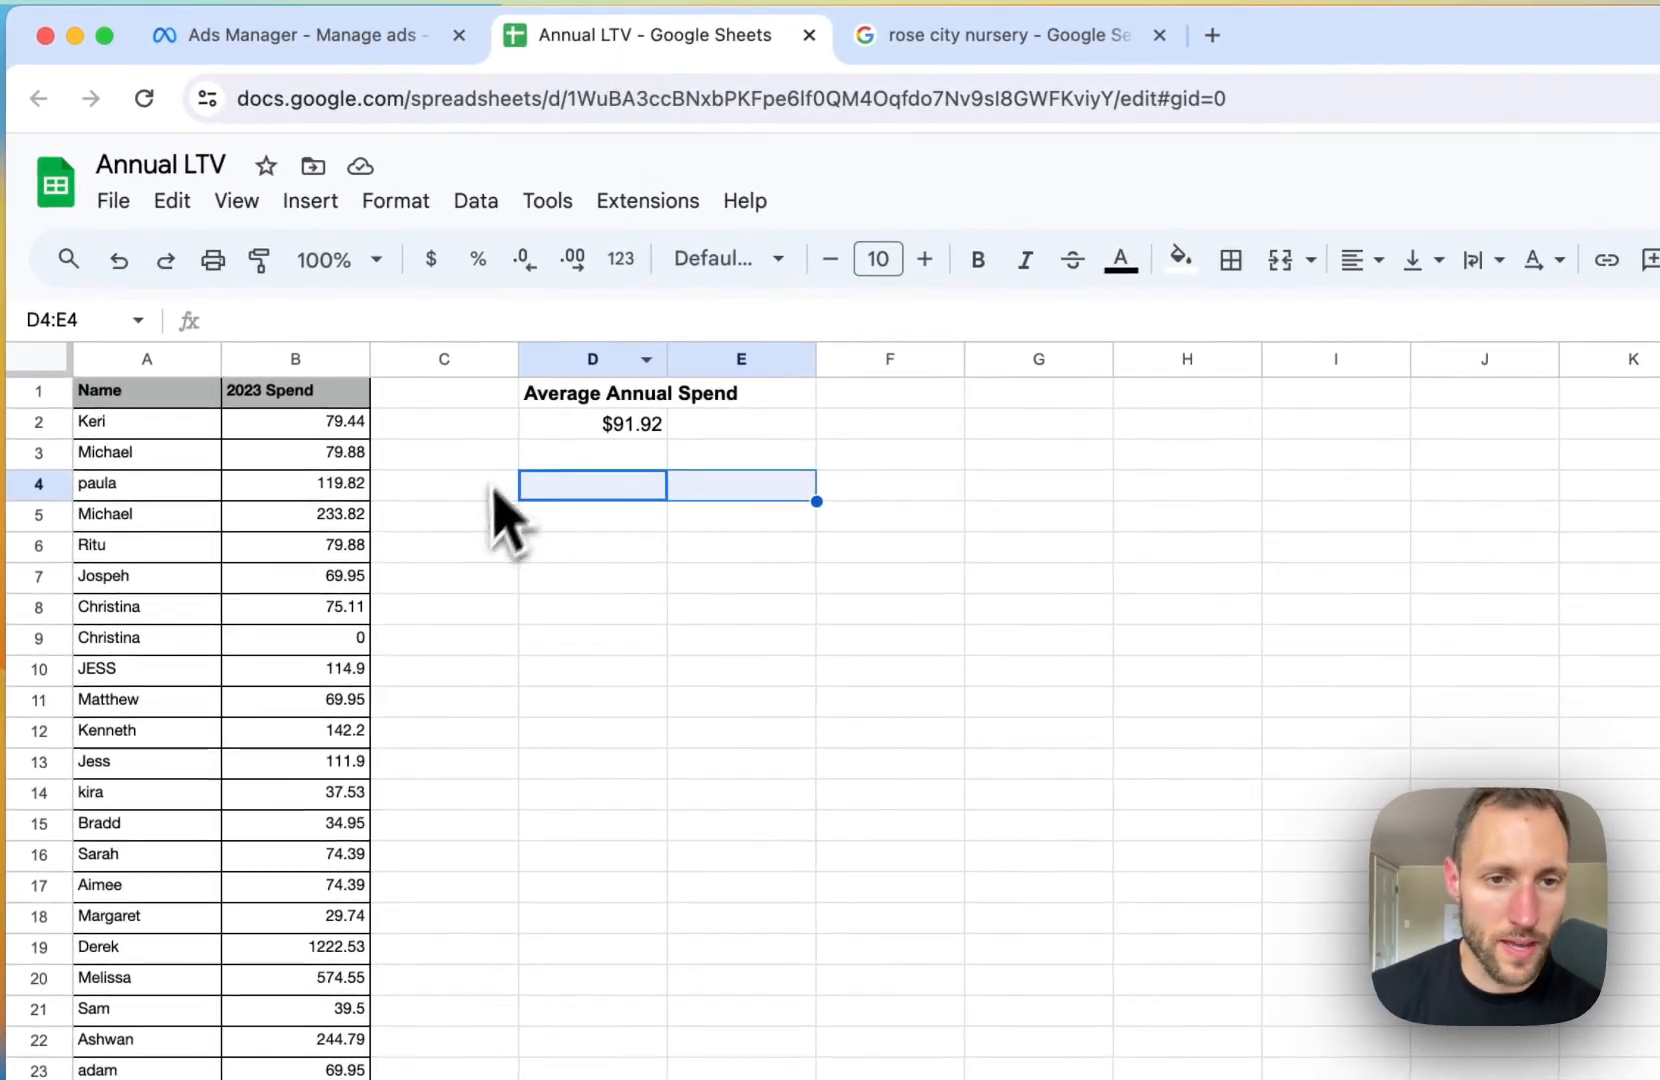
left_click(495, 510)
left_click(182, 360)
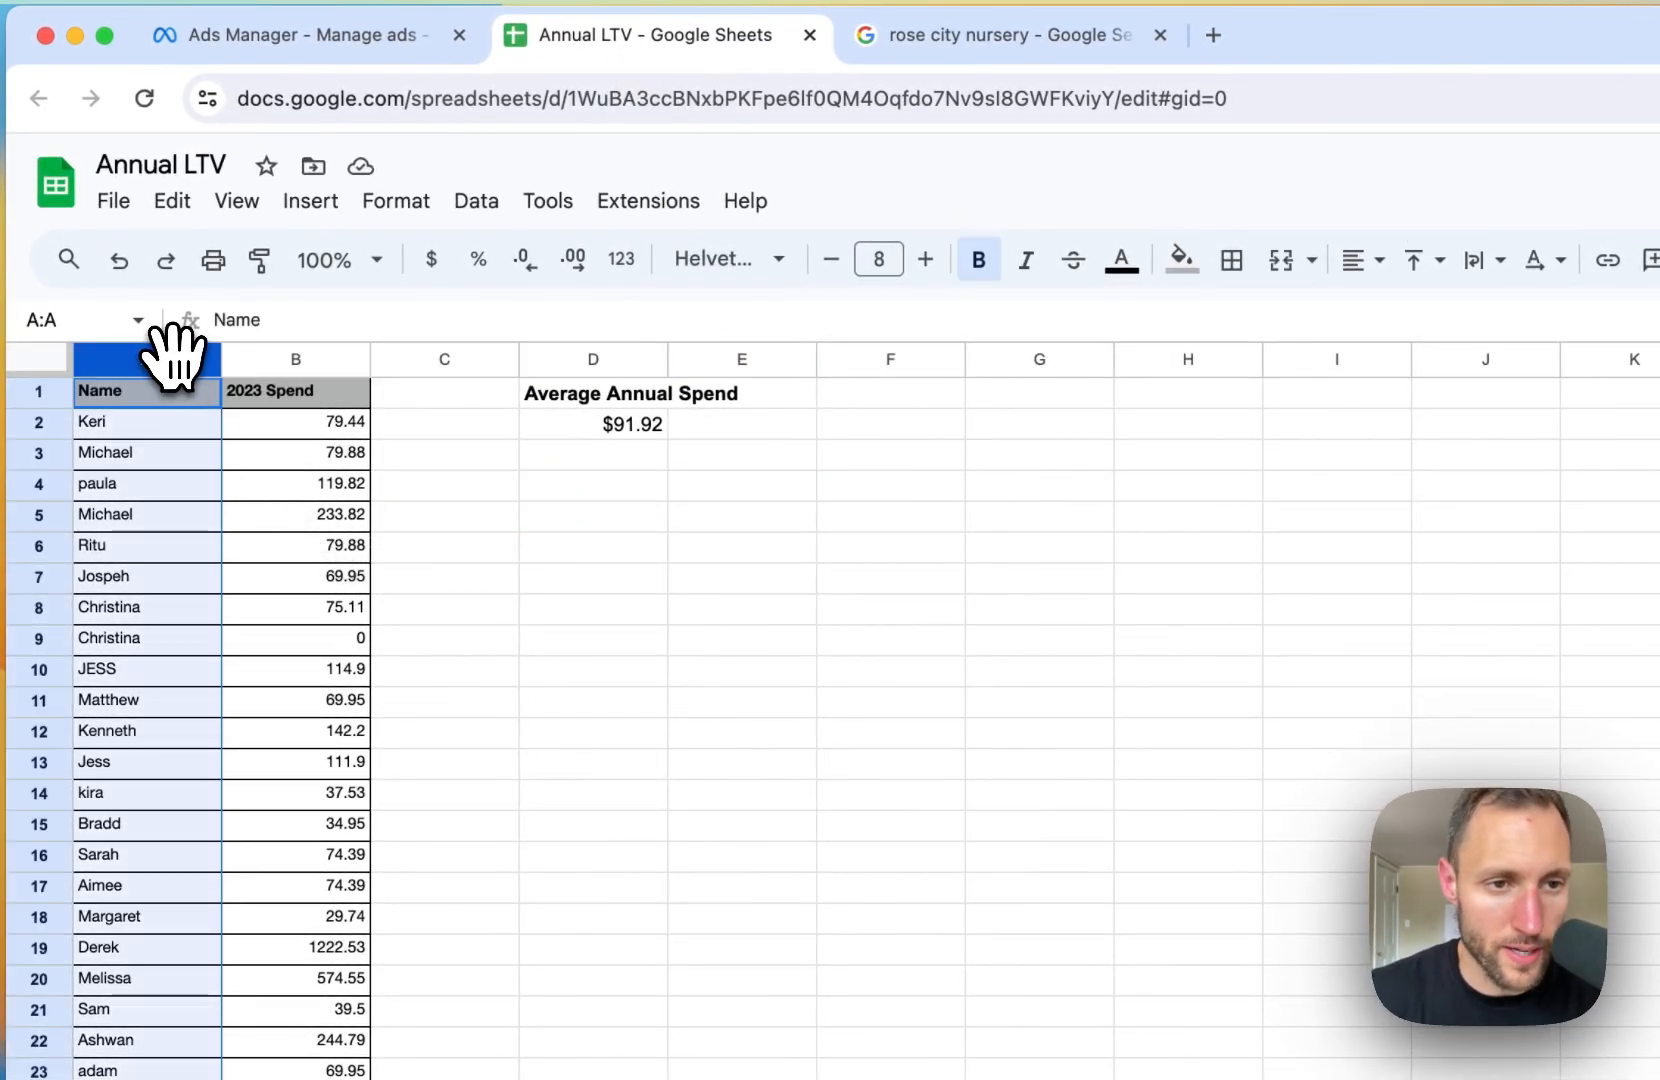
left_click(332, 428)
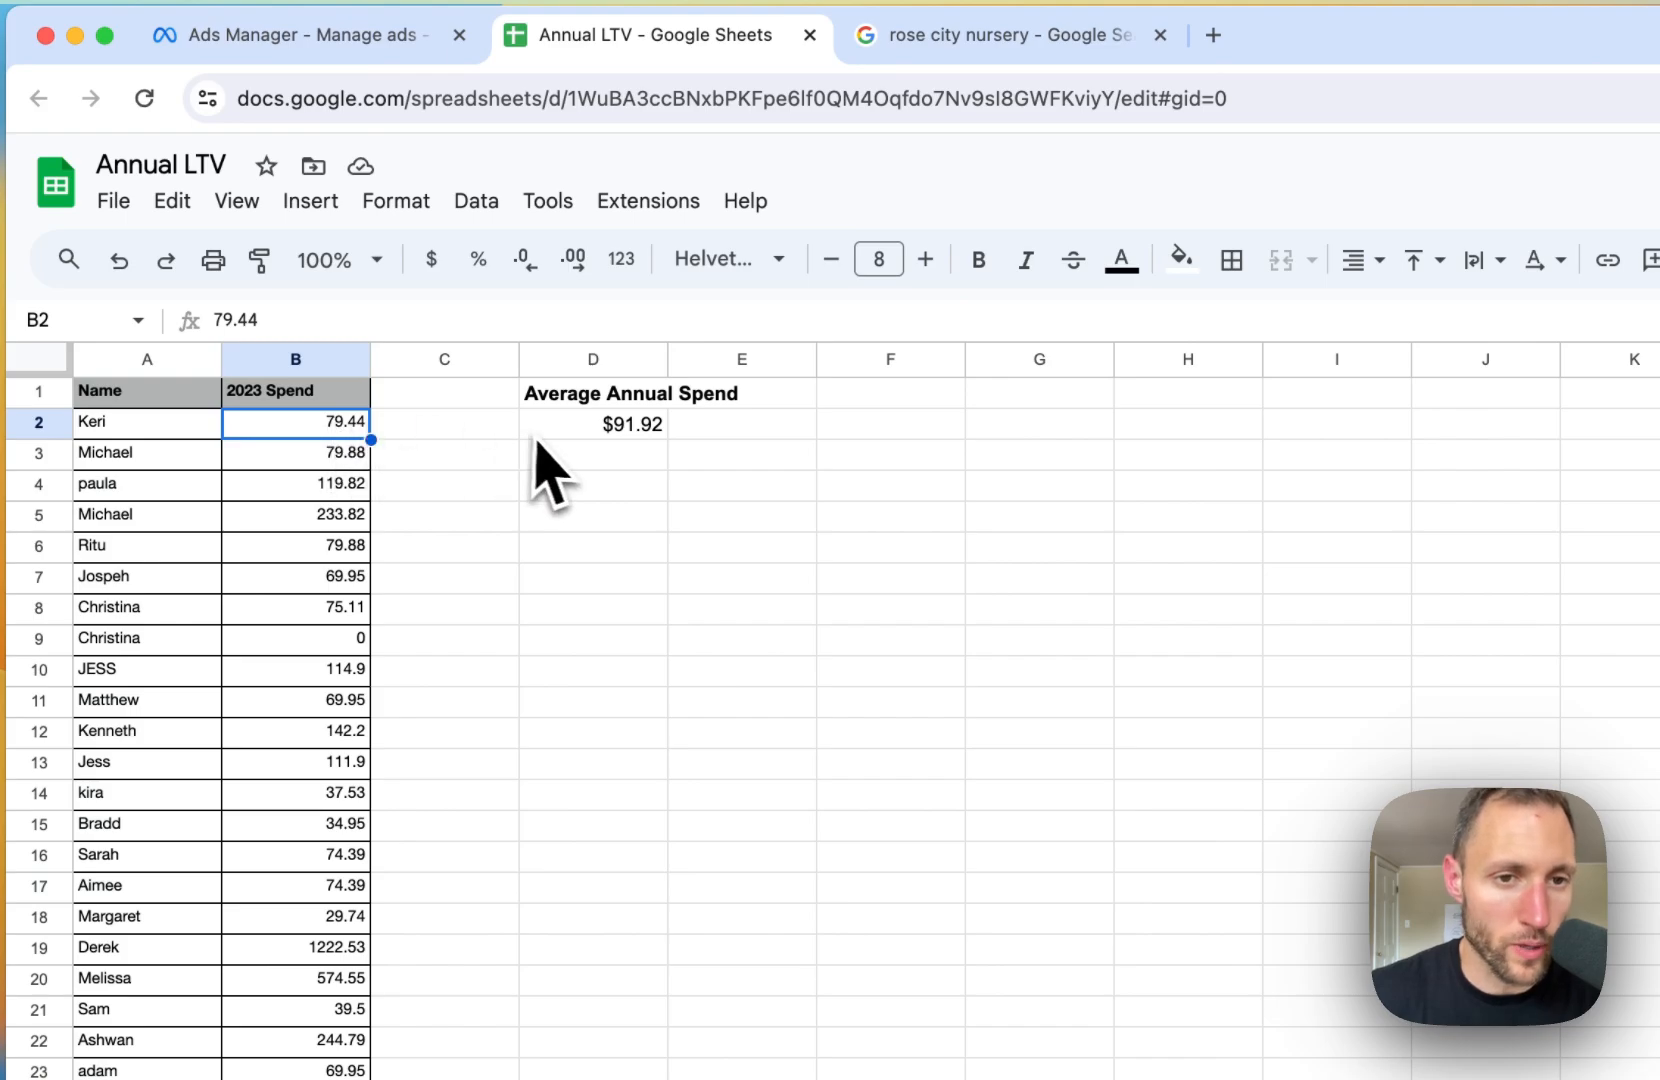
double_click(604, 432)
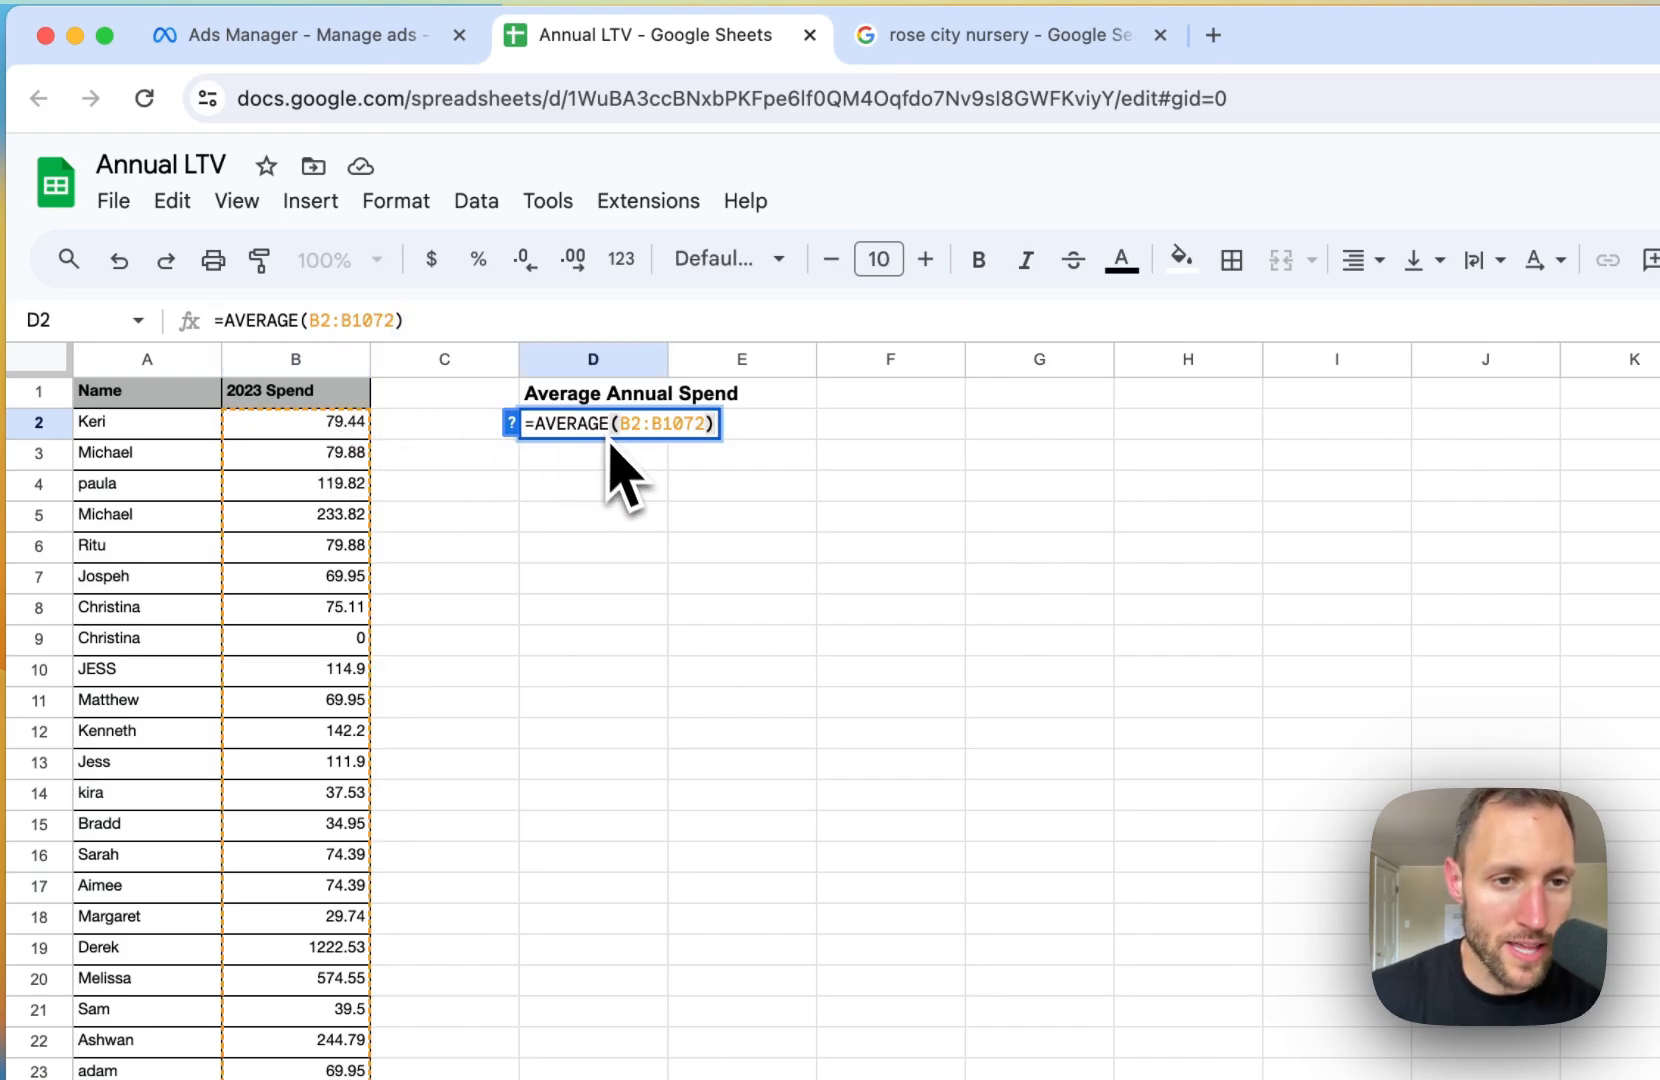
left_click(620, 482)
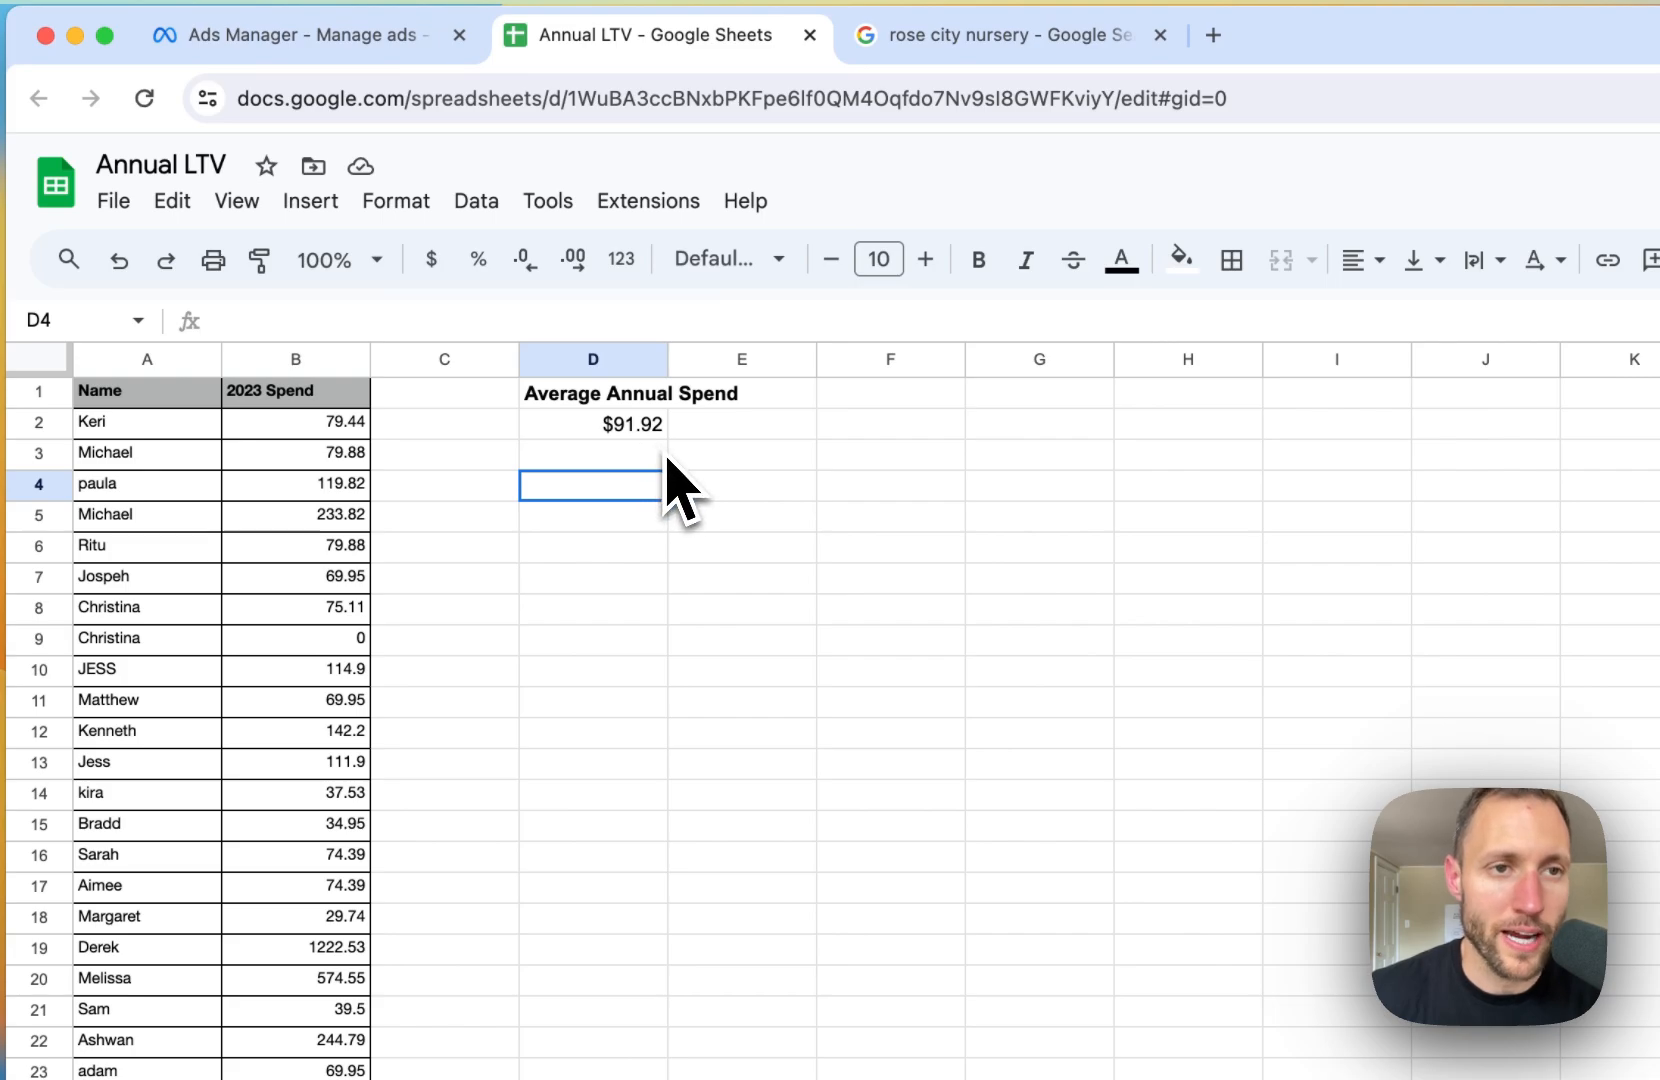
Step: Return to Ads Manager and create the auction campaign with the Sales objective and the Manual sales campaign setup
left_click(420, 58)
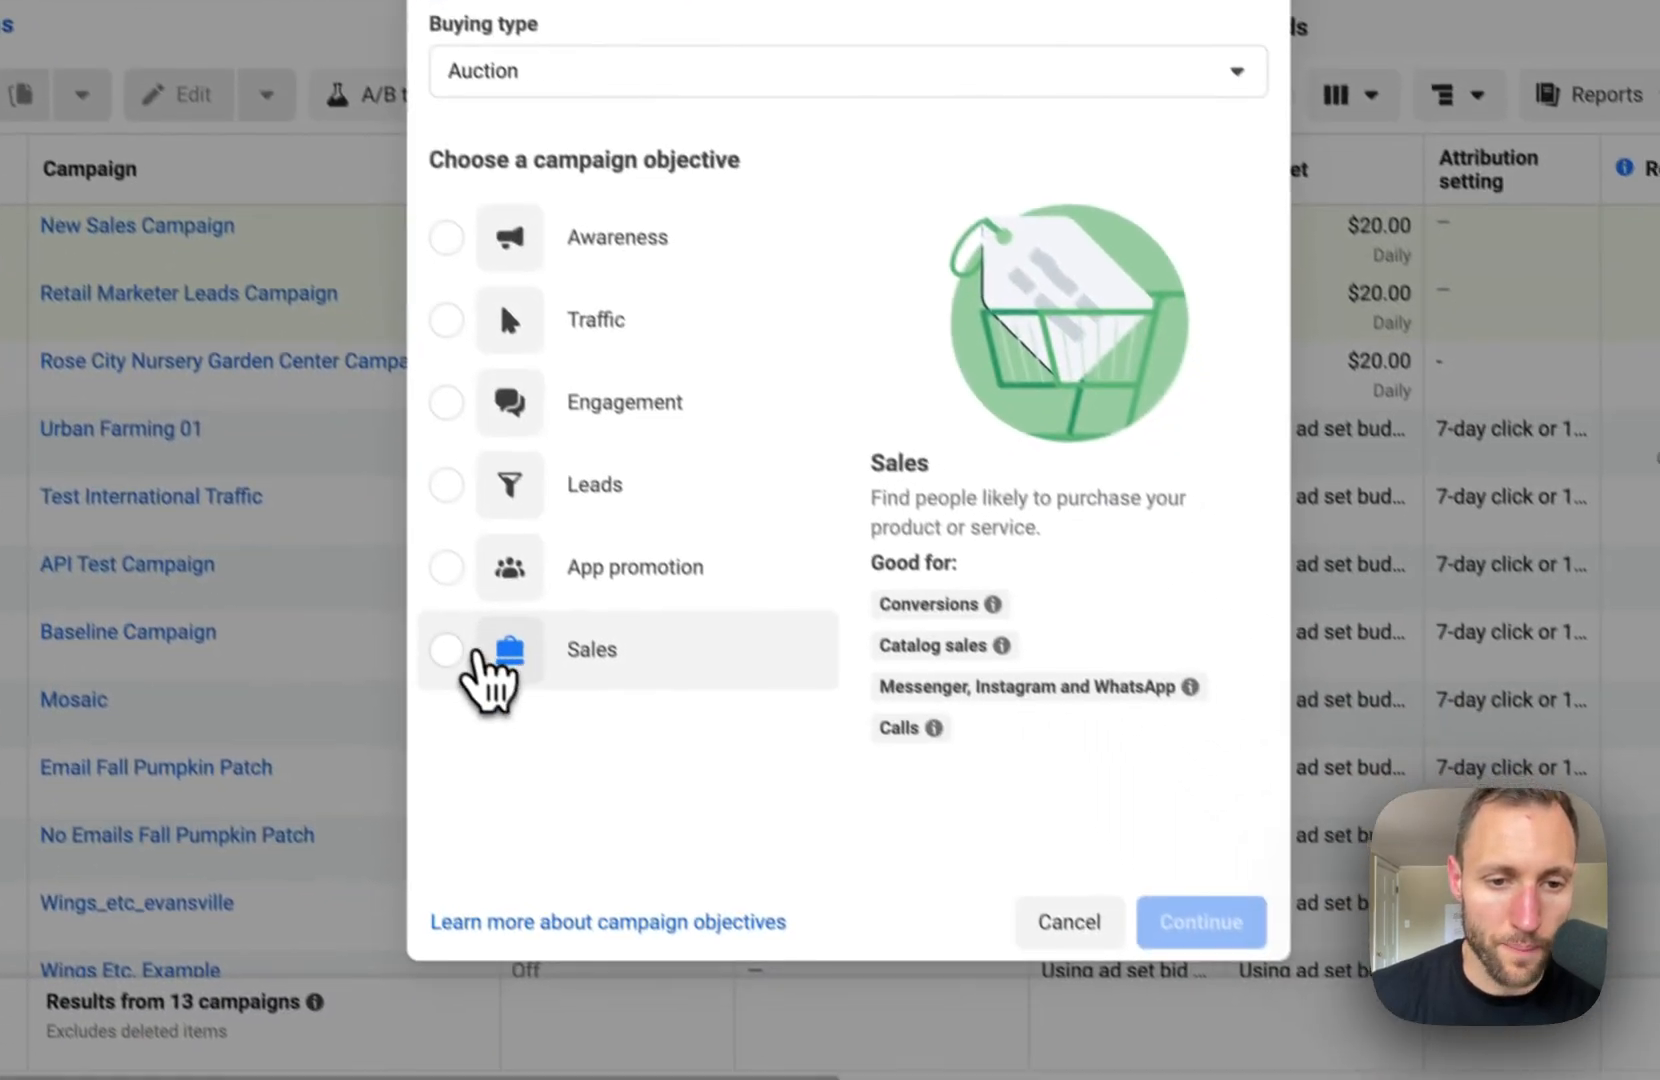
left_click(660, 875)
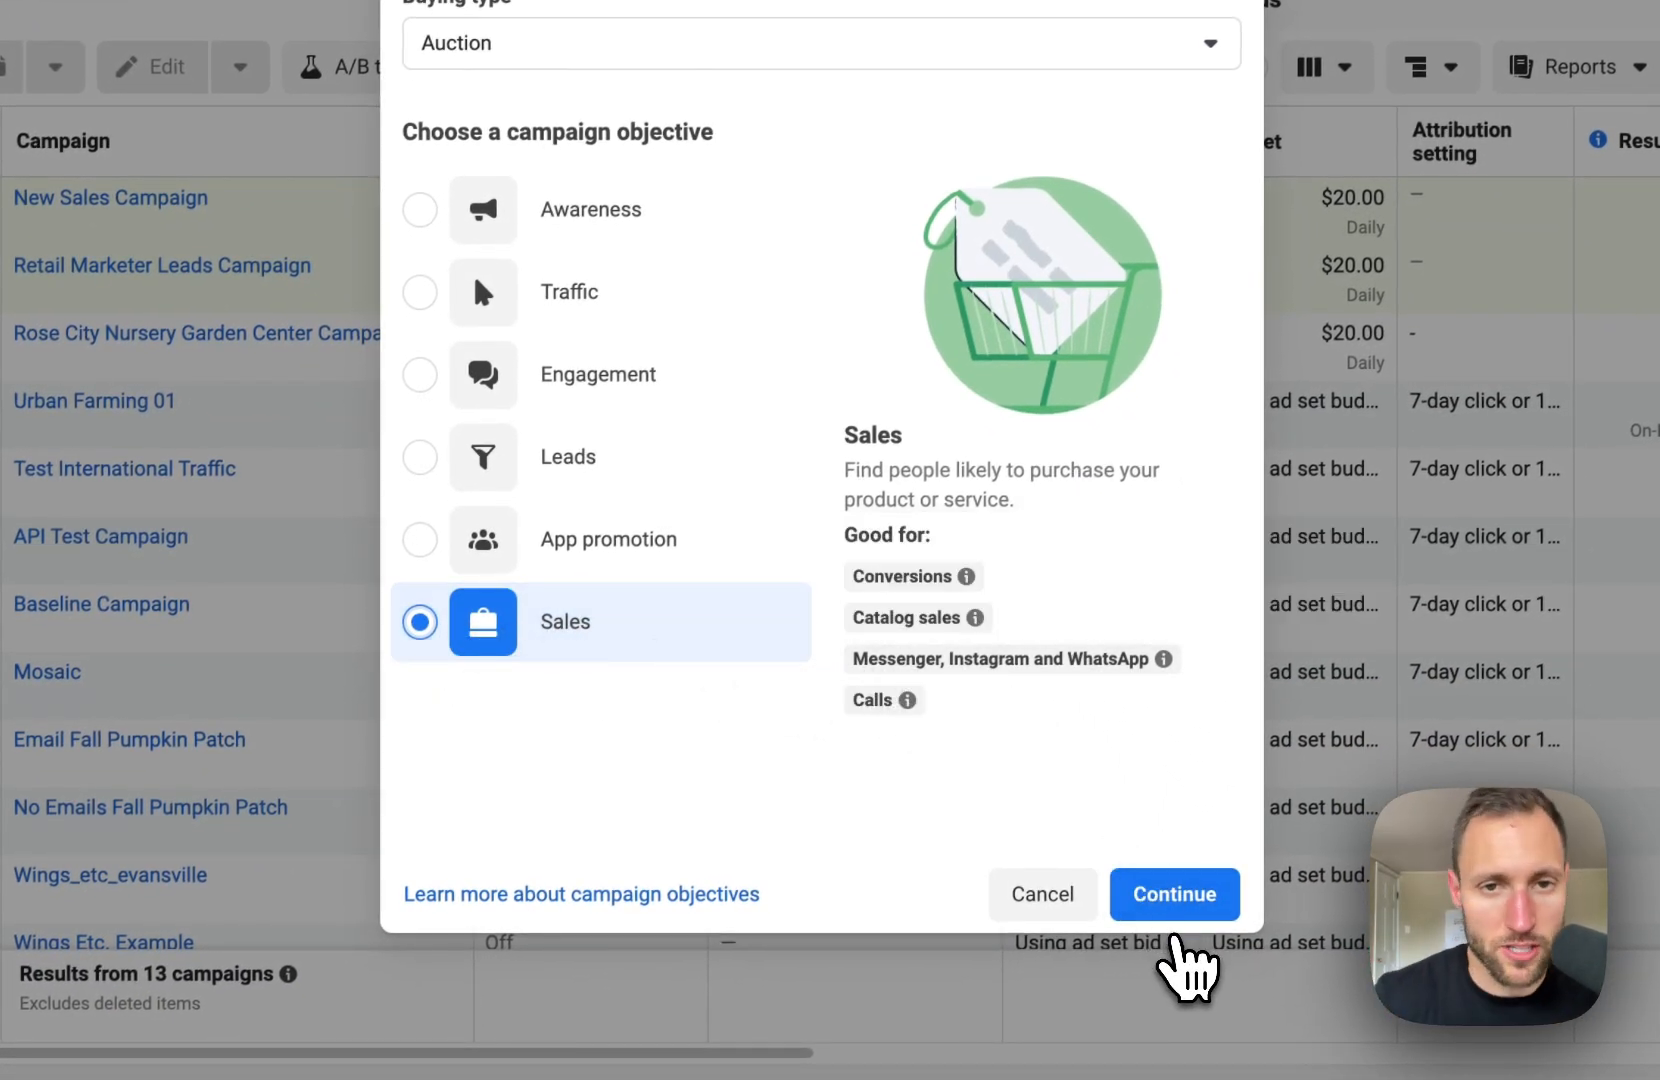
left_click(1176, 904)
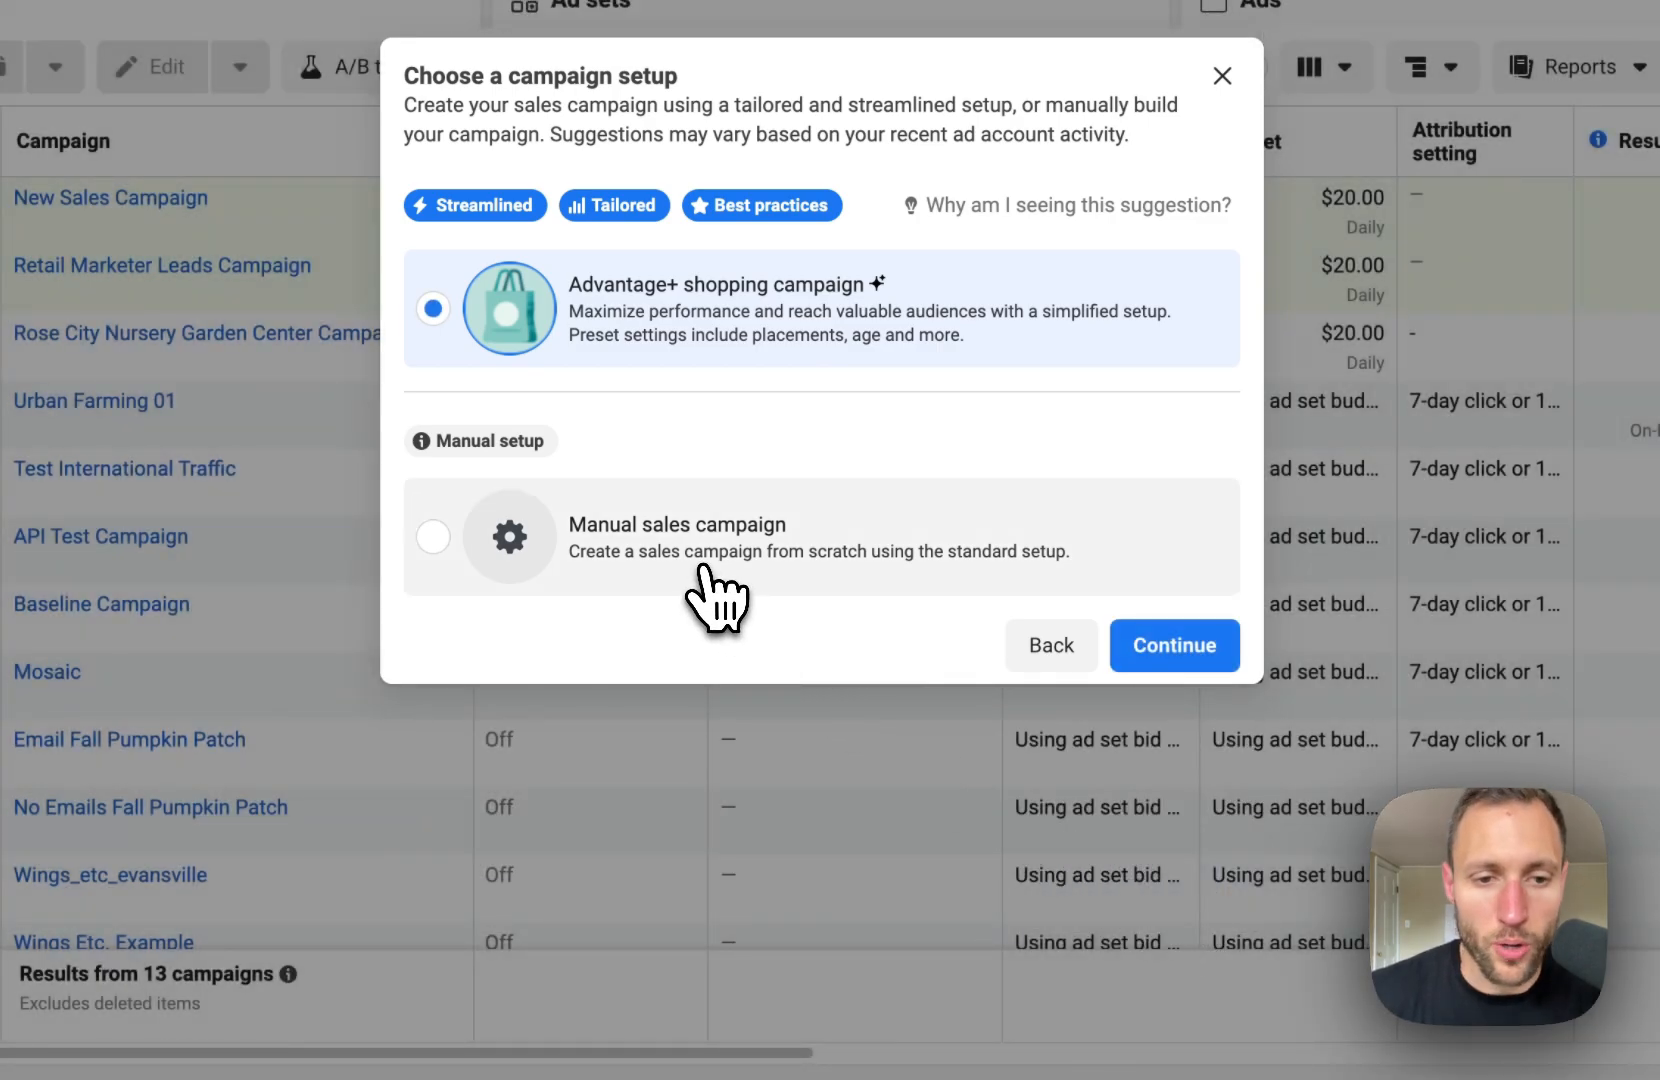
left_click(436, 545)
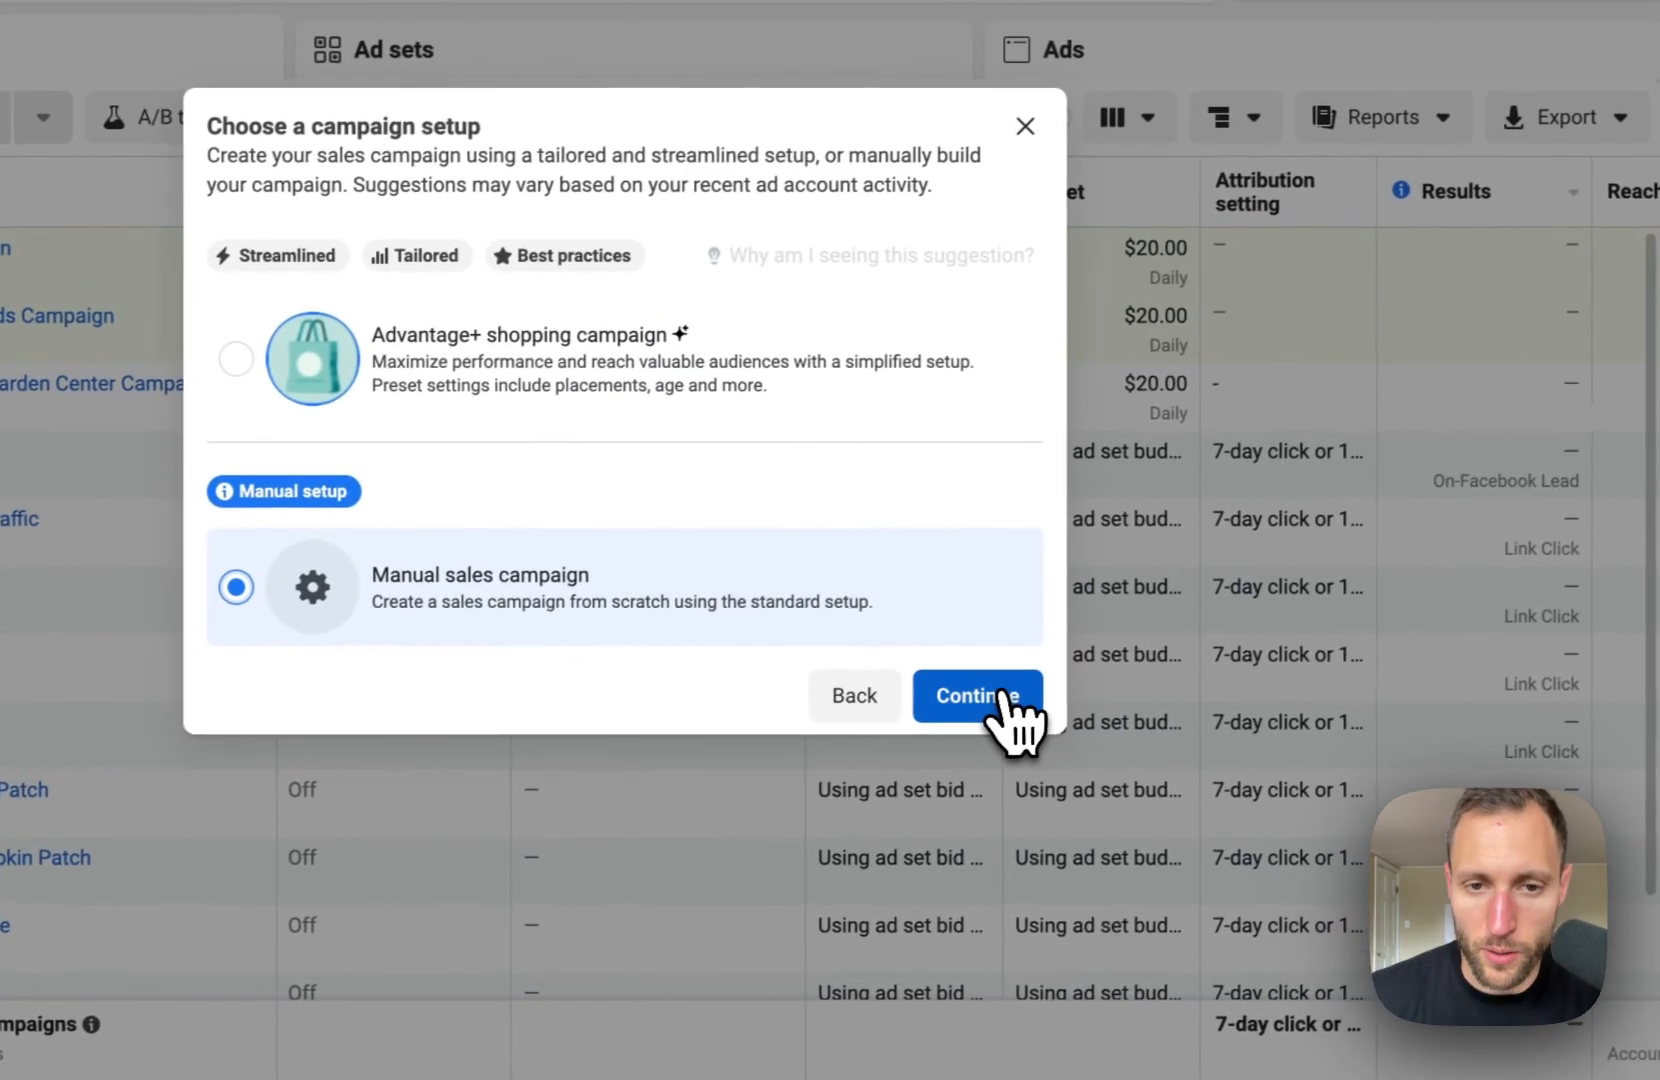
left_click(995, 700)
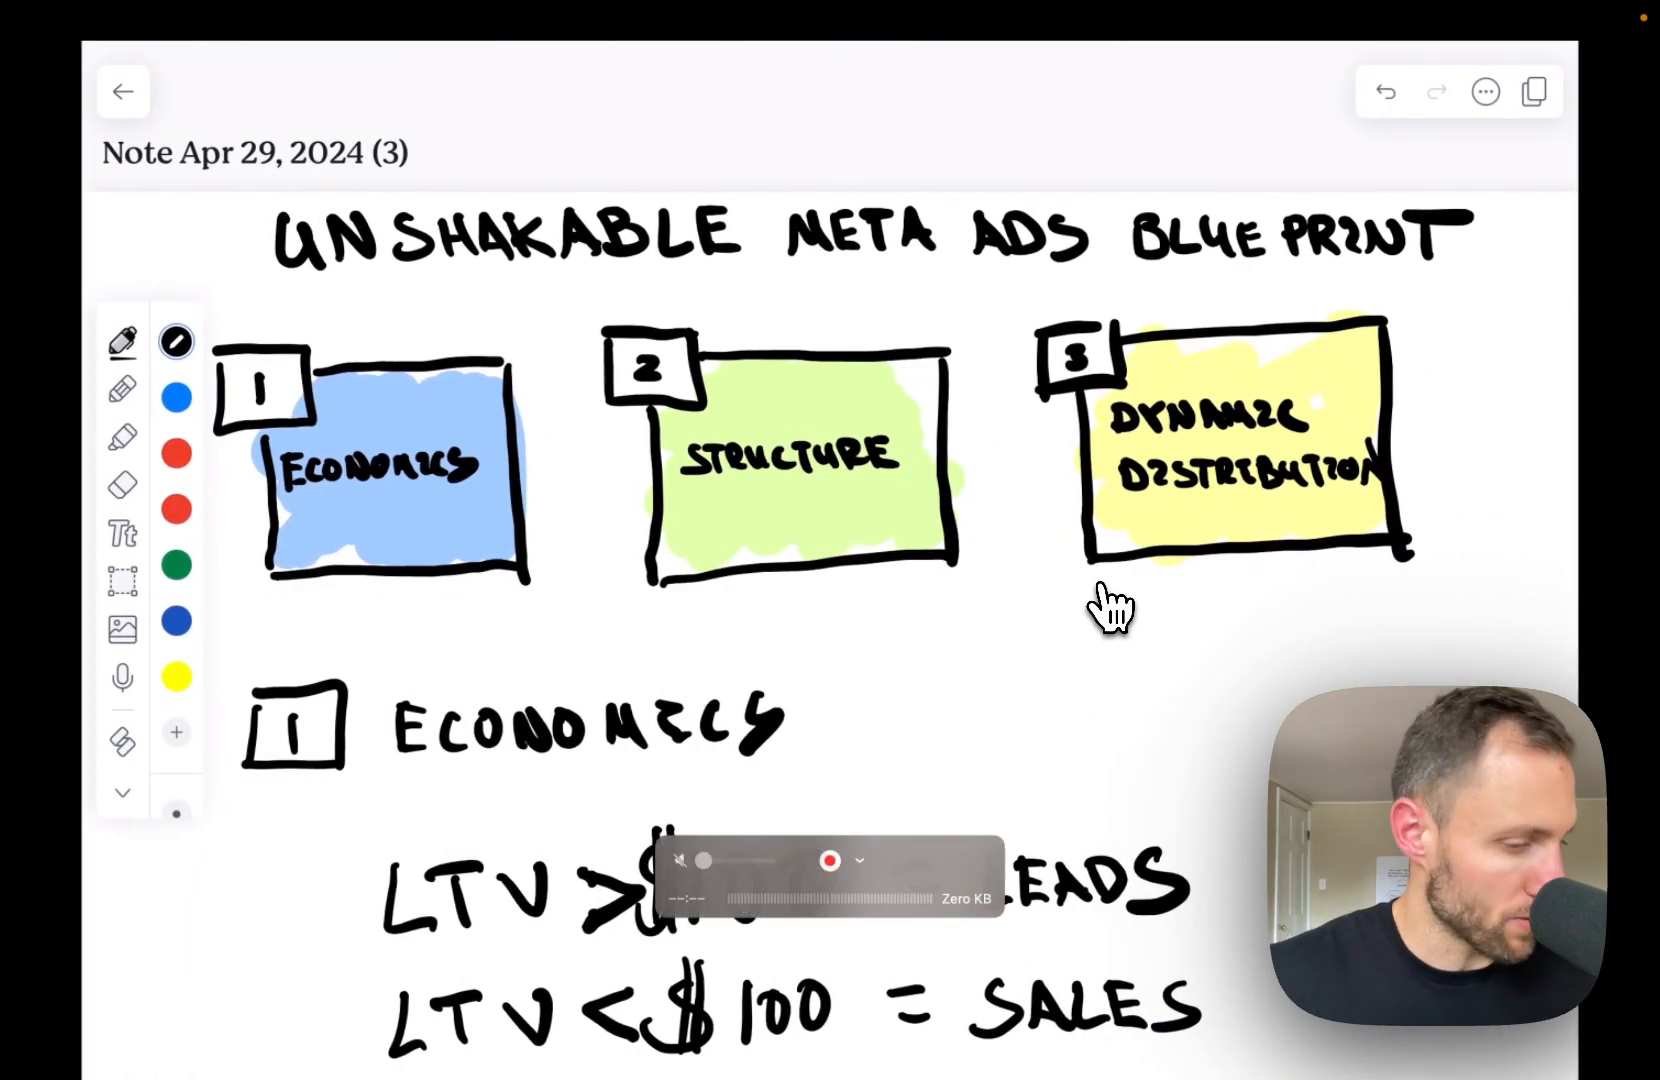
Step: Switch to the handwritten blueprint note and examine the campaign structure diagram with its campaign, ad set and ad levels
scroll(1105, 605, "down", 3)
scroll(1110, 605, "down", 10)
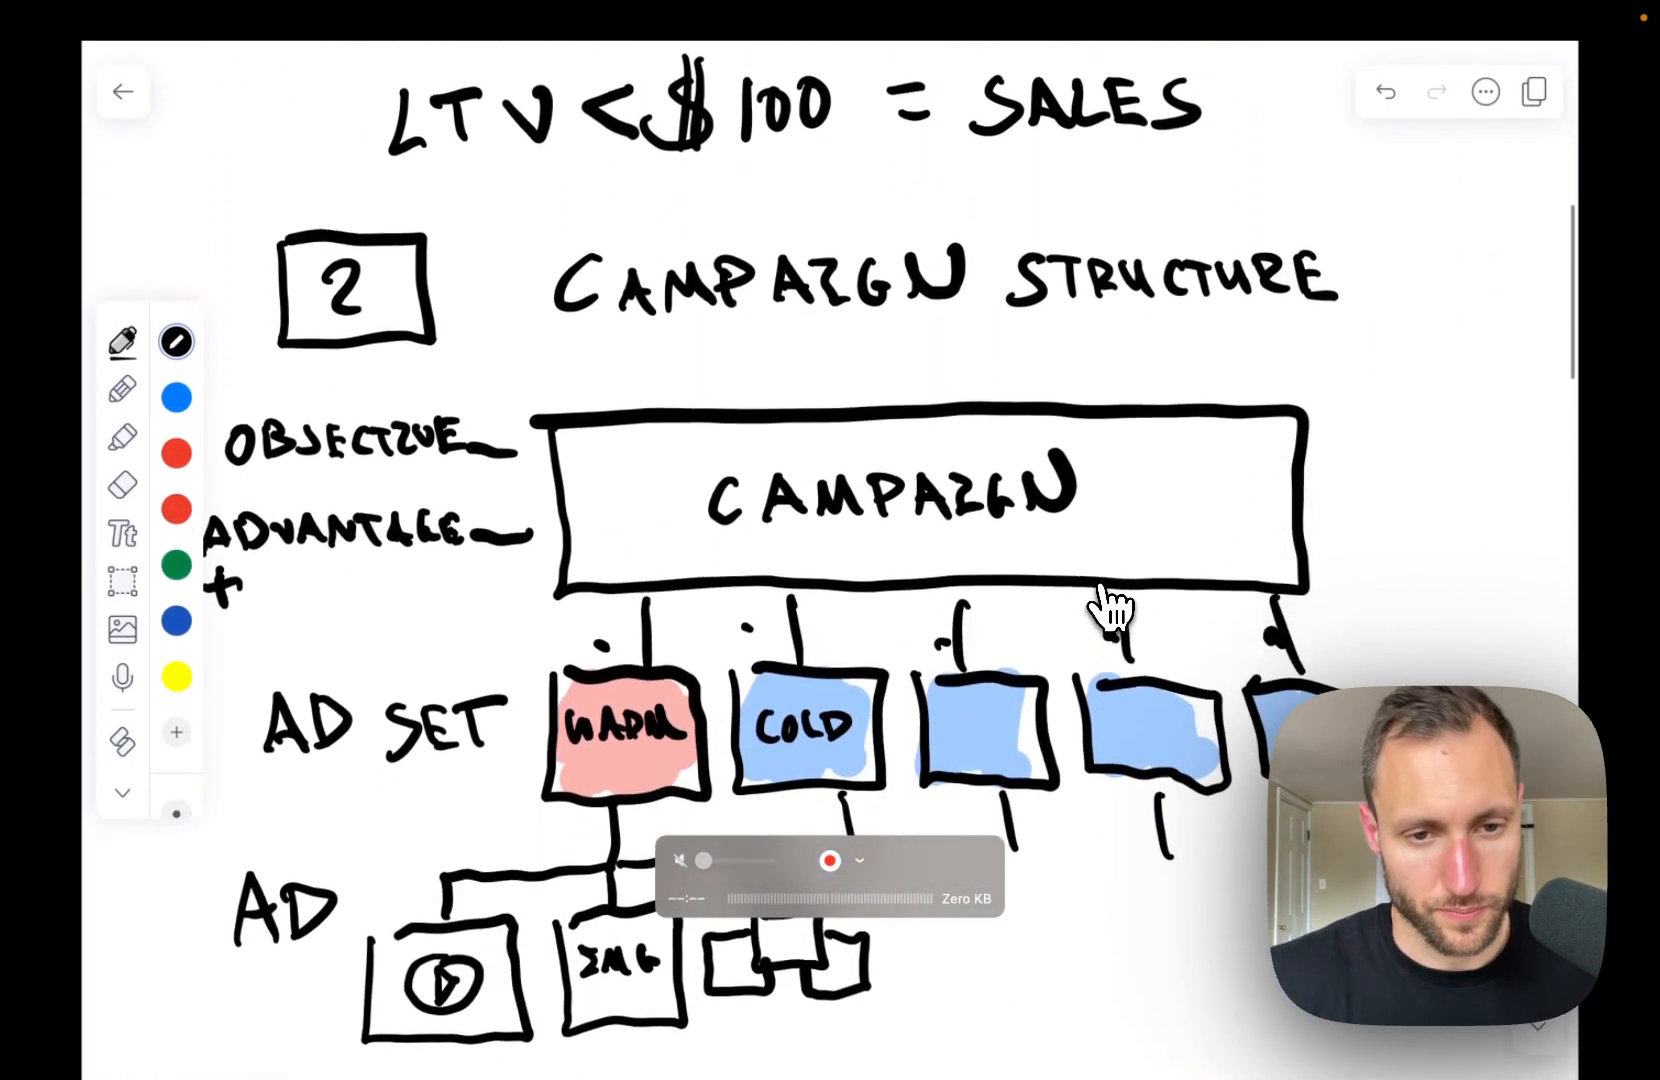
scroll(1110, 605, "down", 3)
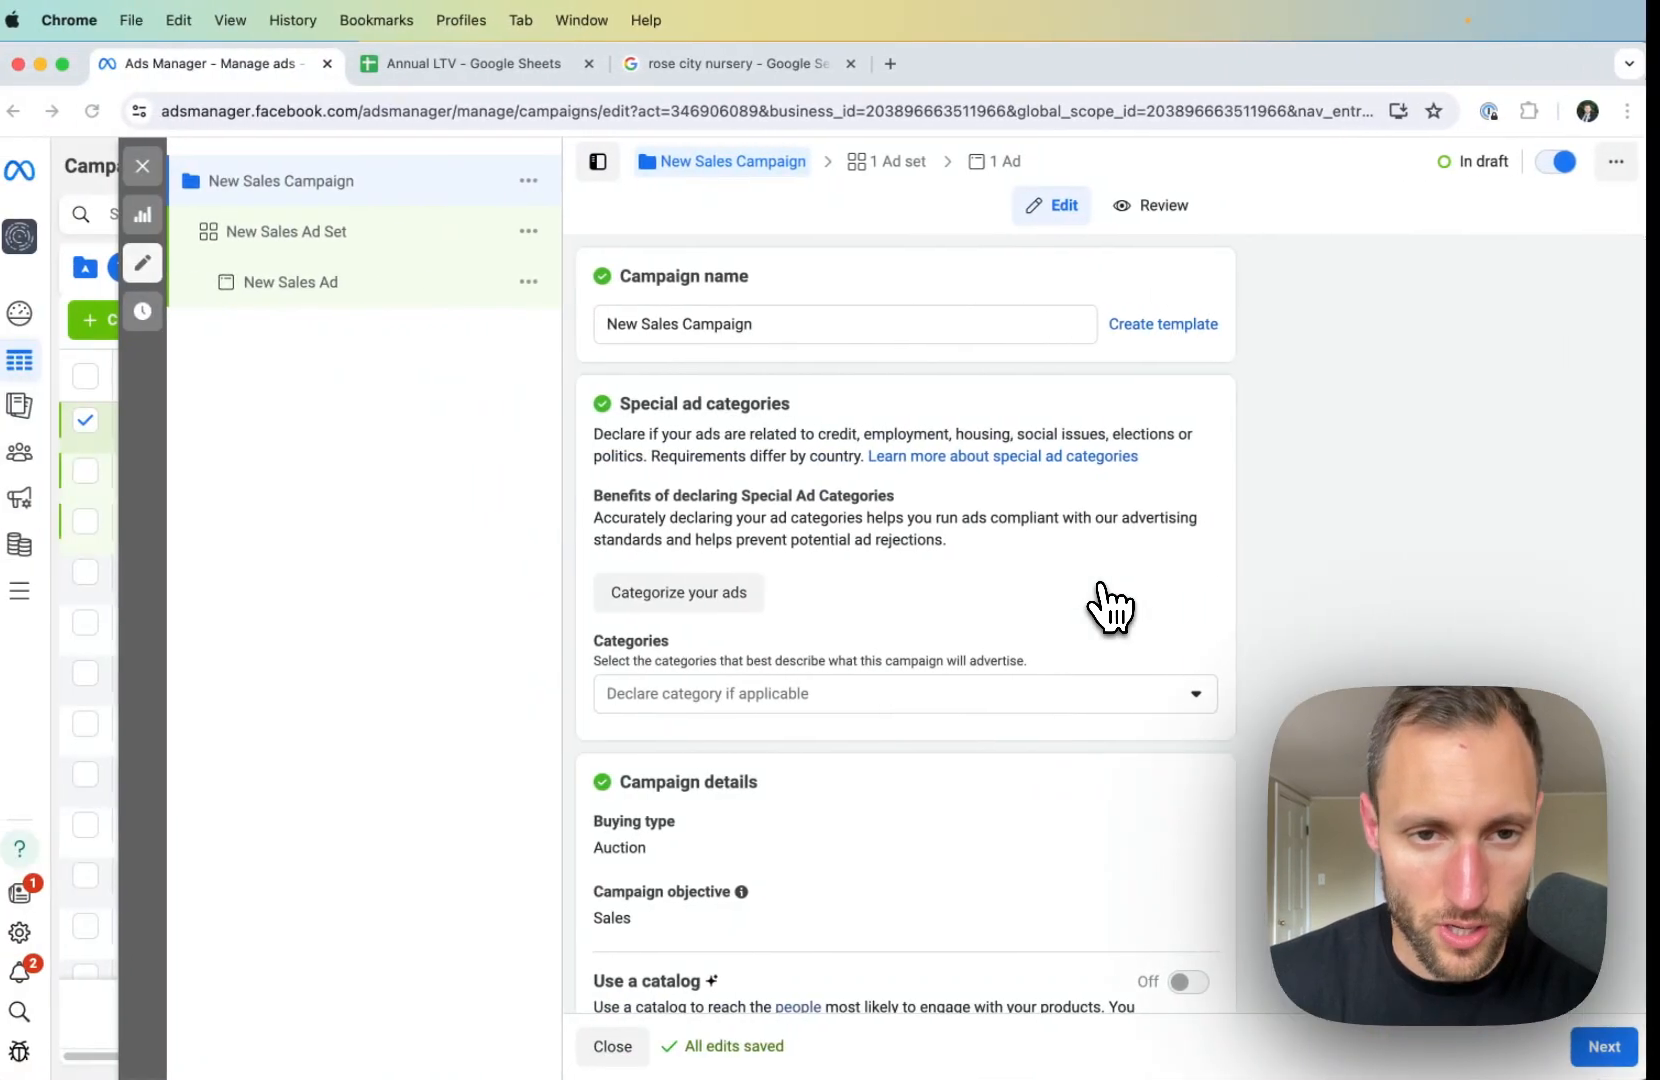
Step: Name the new sales campaign "Garden Center Campaign"
left_click(768, 325)
key("super+a")
type("Garden C")
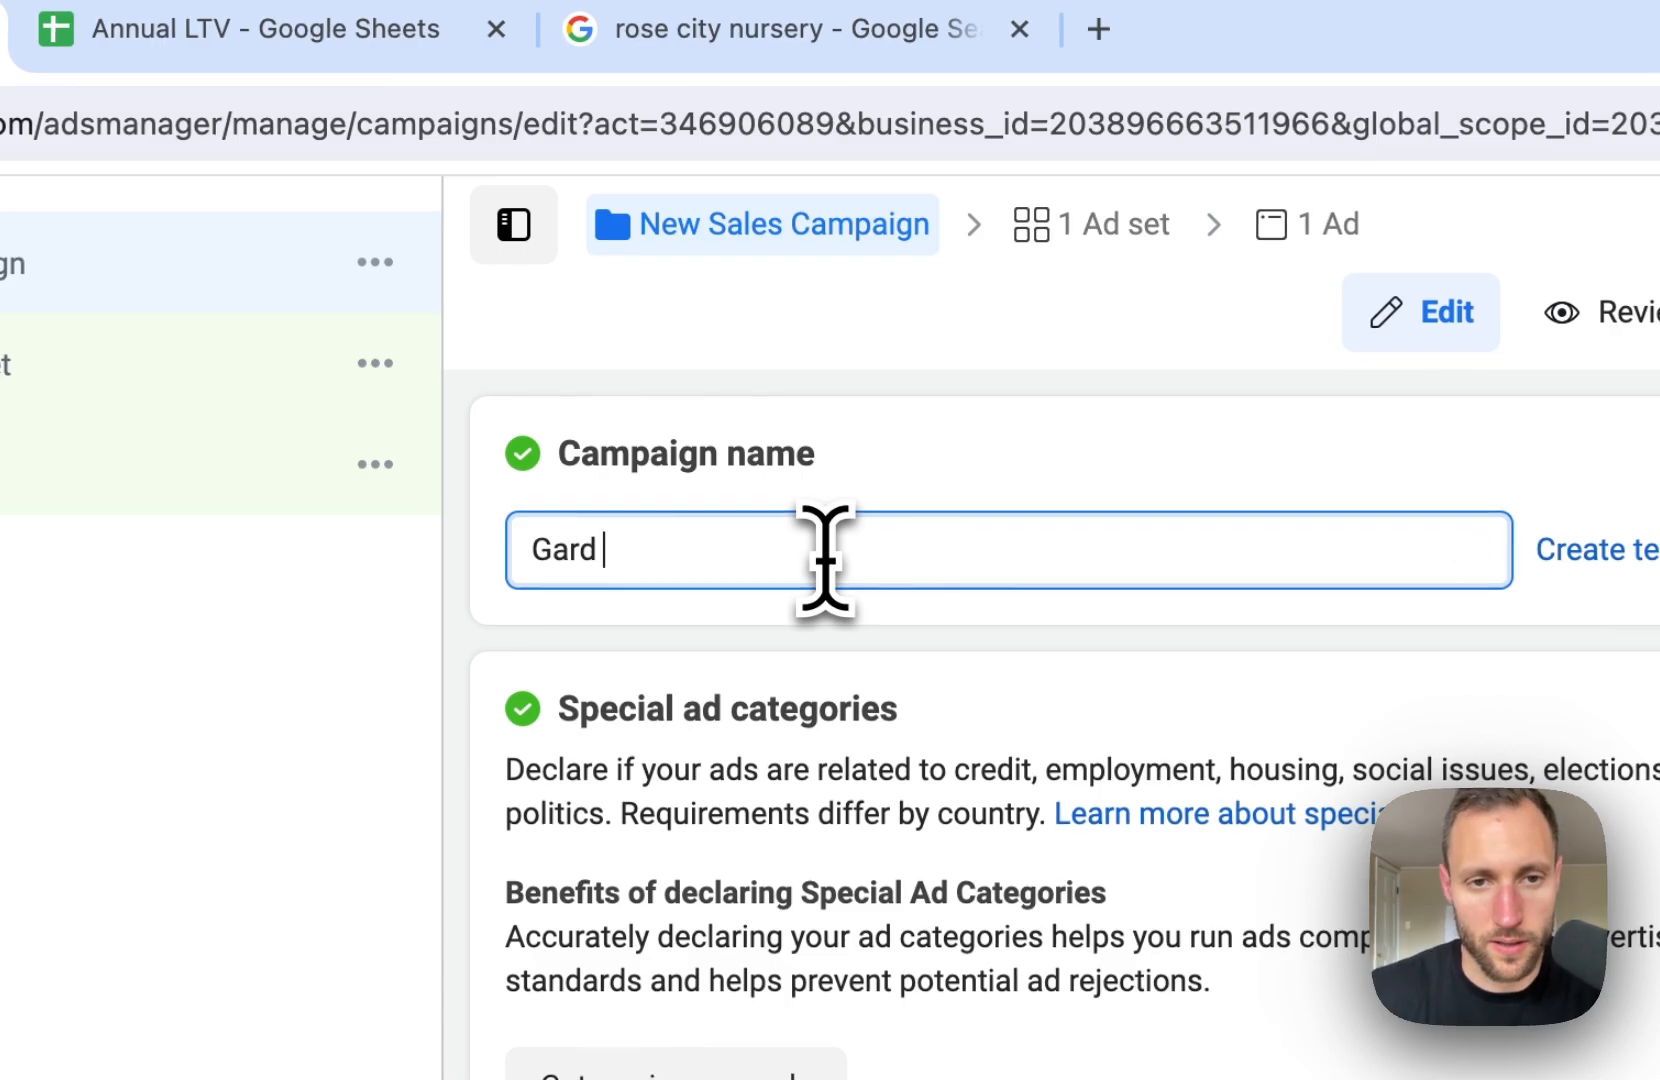
type("enter")
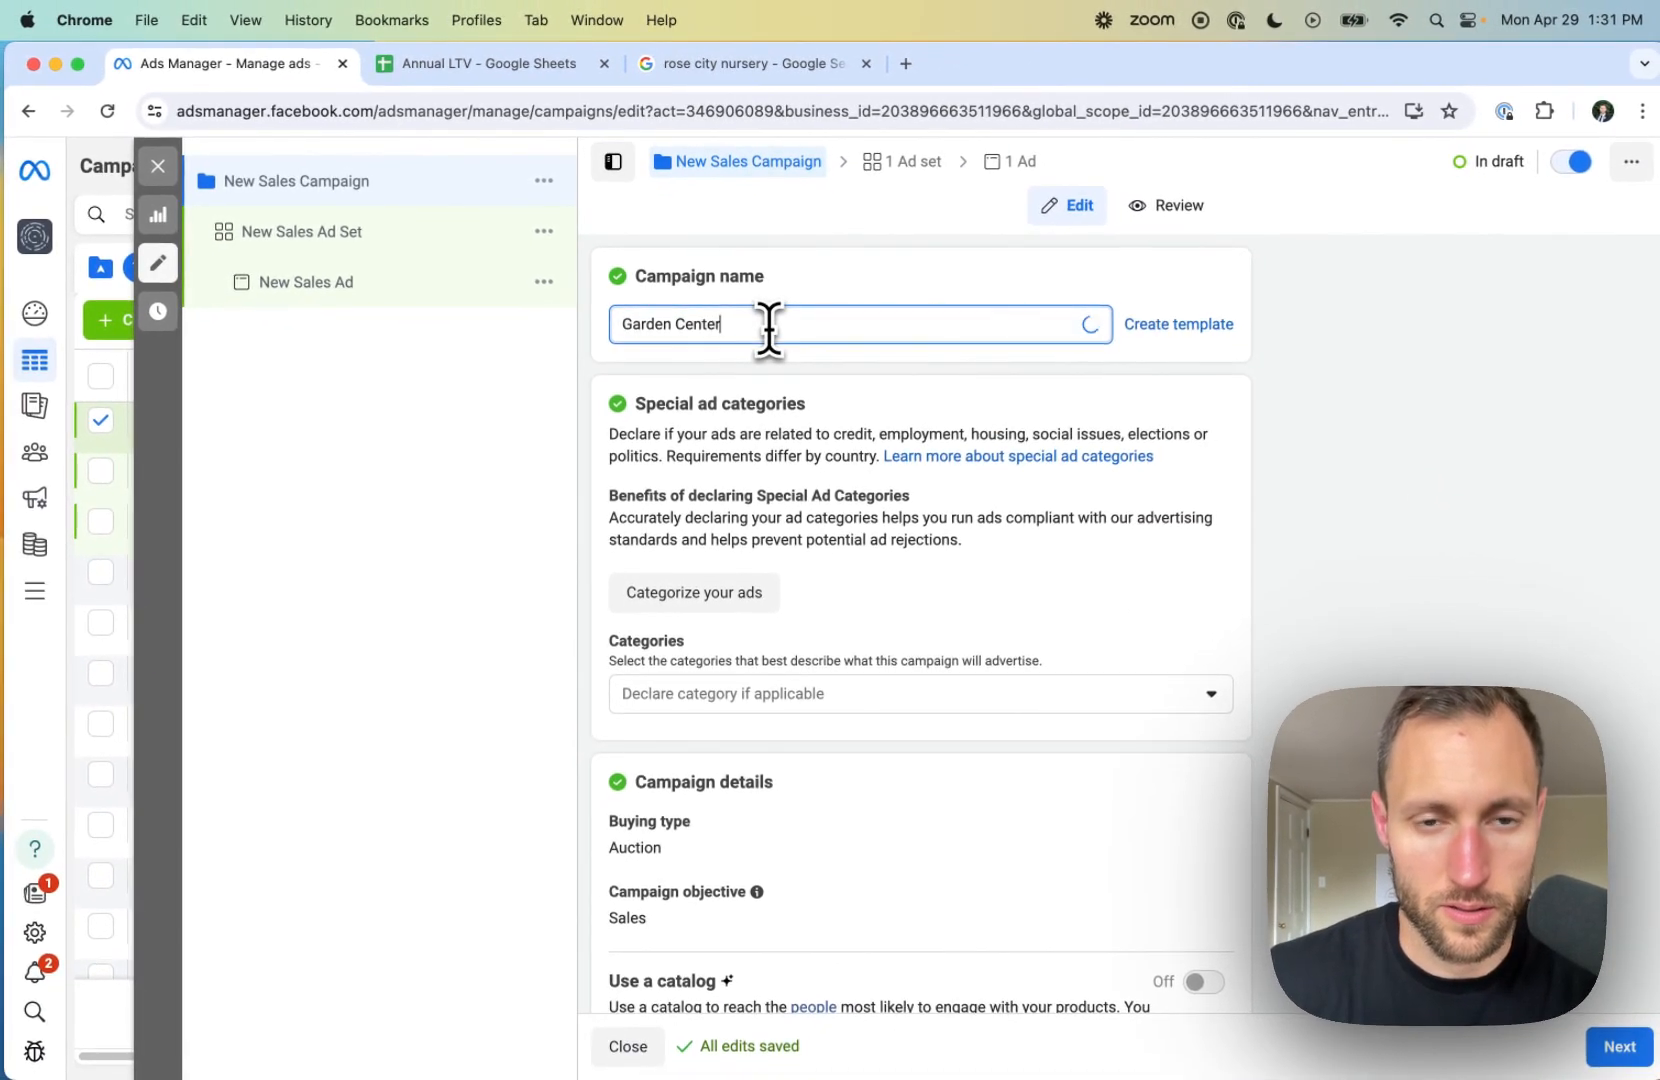
type(" Campaign")
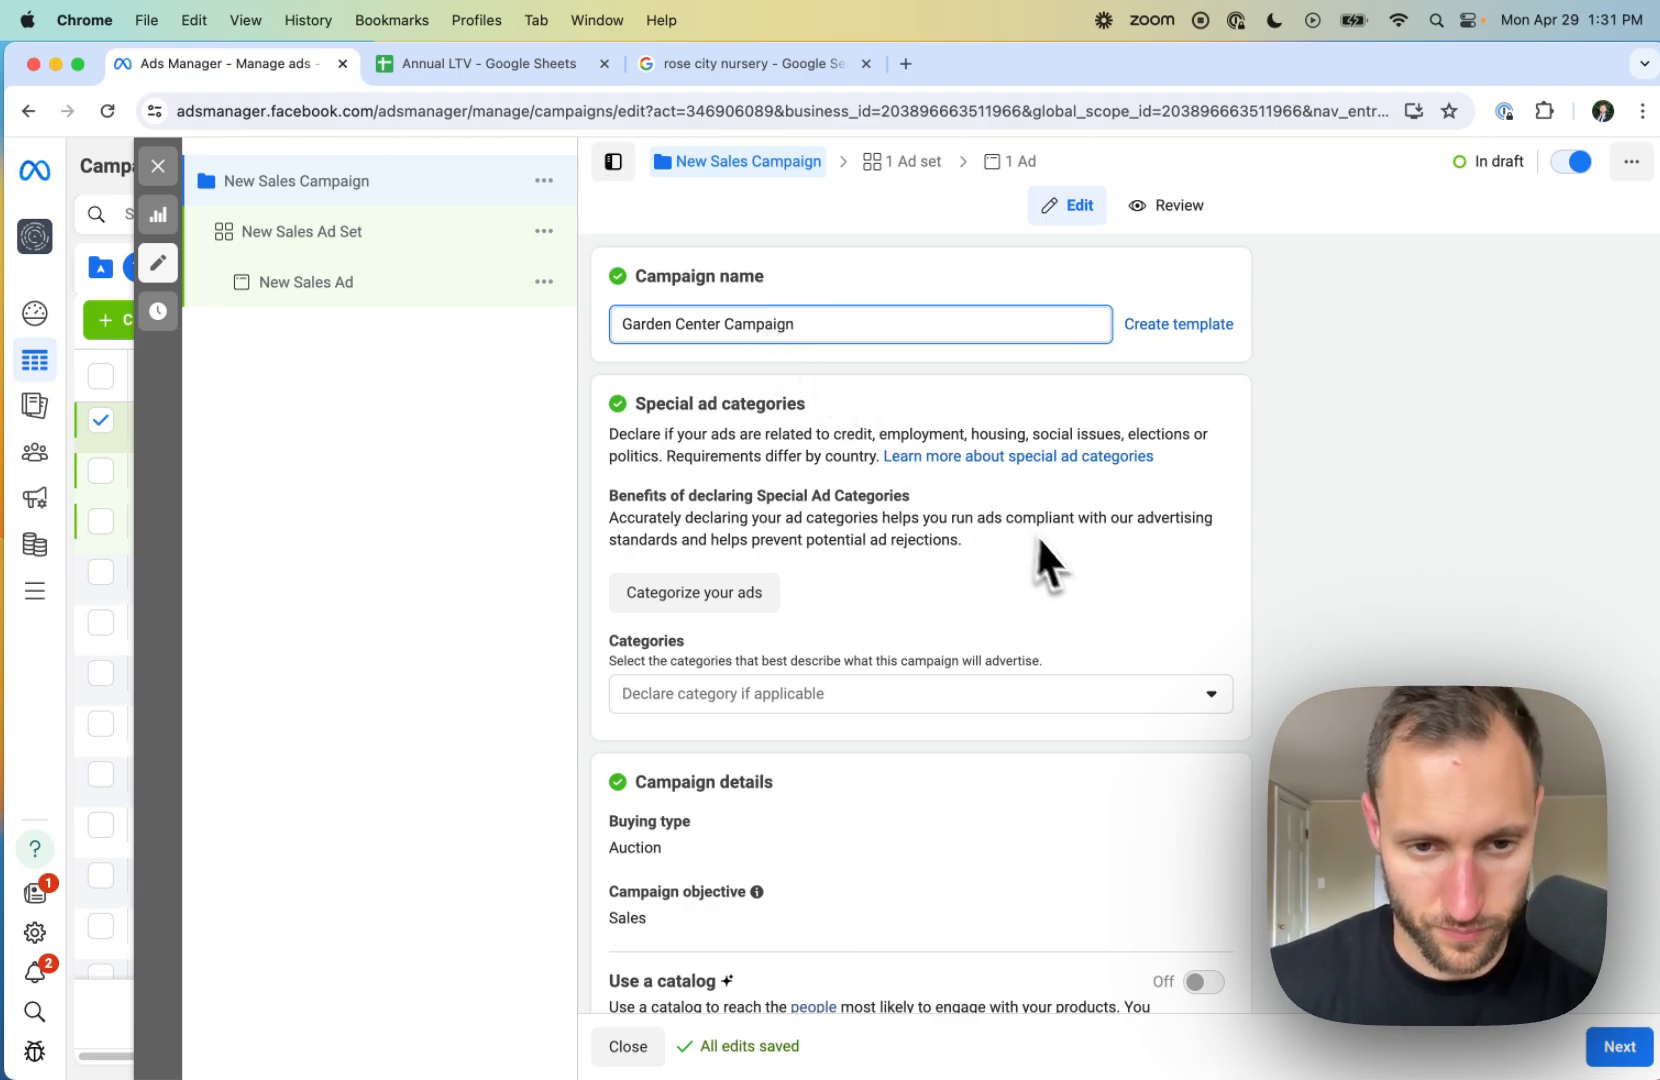
Step: Turn on Advantage campaign budget for the campaign and review its budget and bid strategy options
scroll(1045, 555, "down", 5)
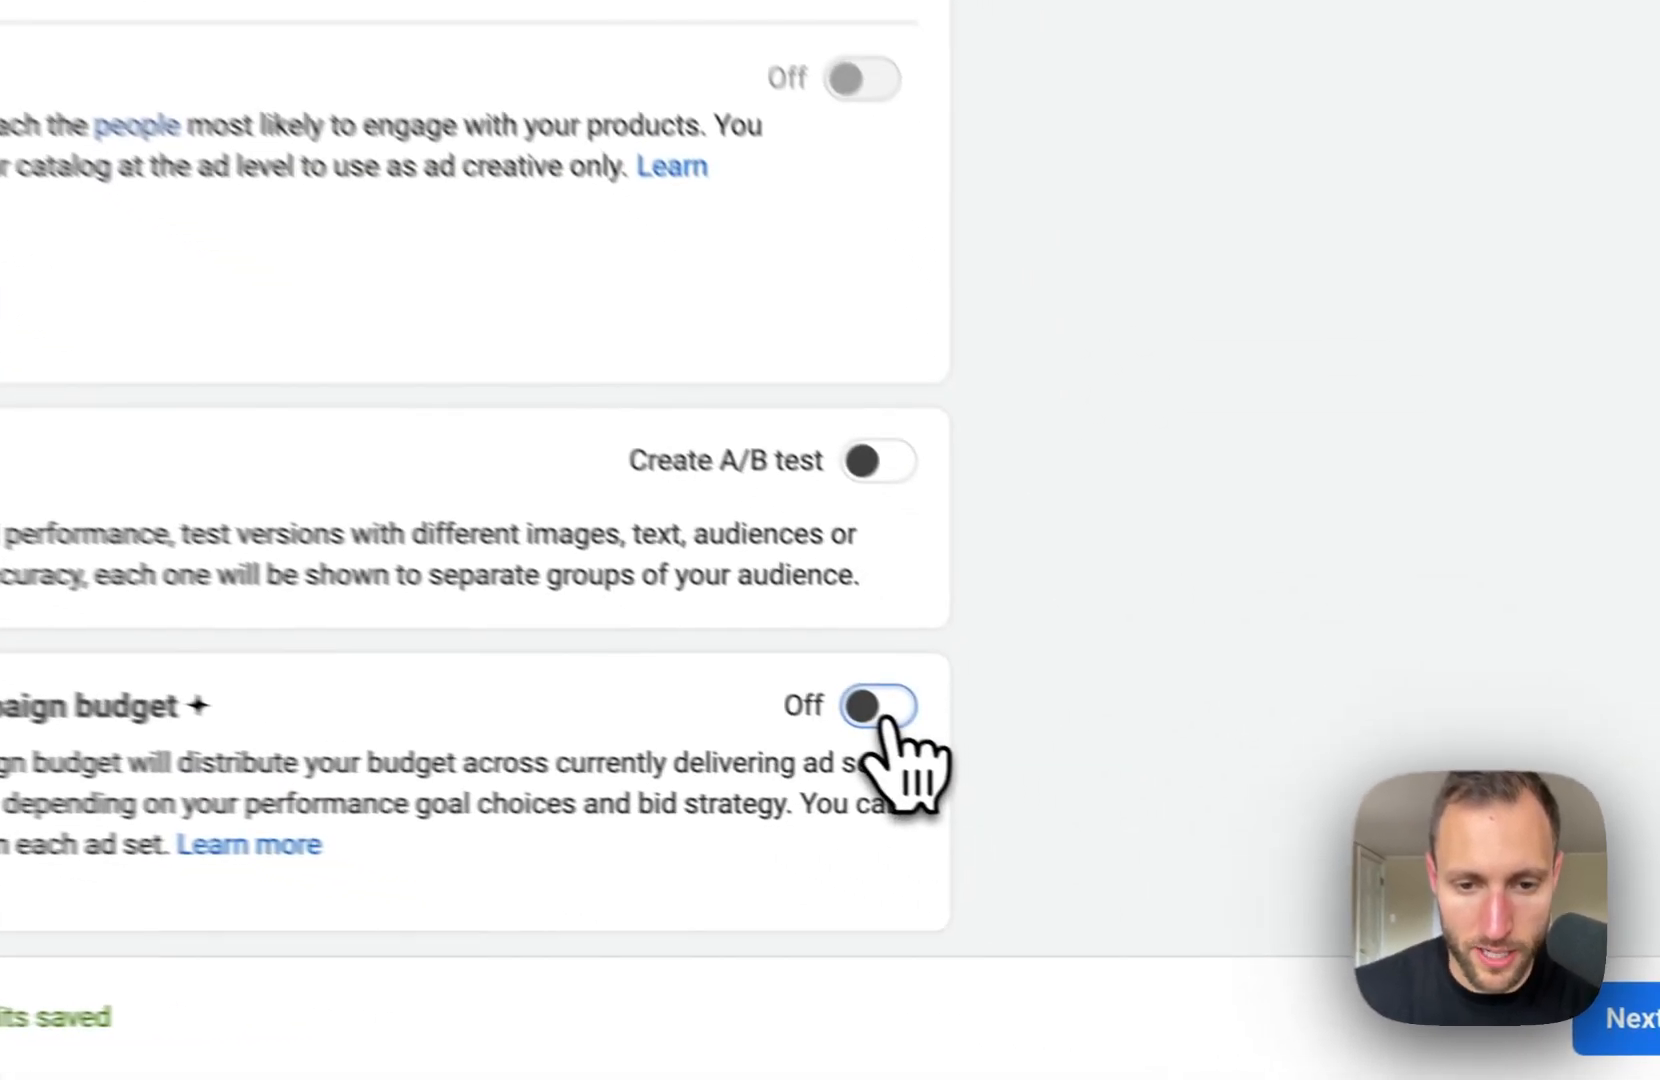
left_click(1208, 878)
scroll(830, 645, "down", 5)
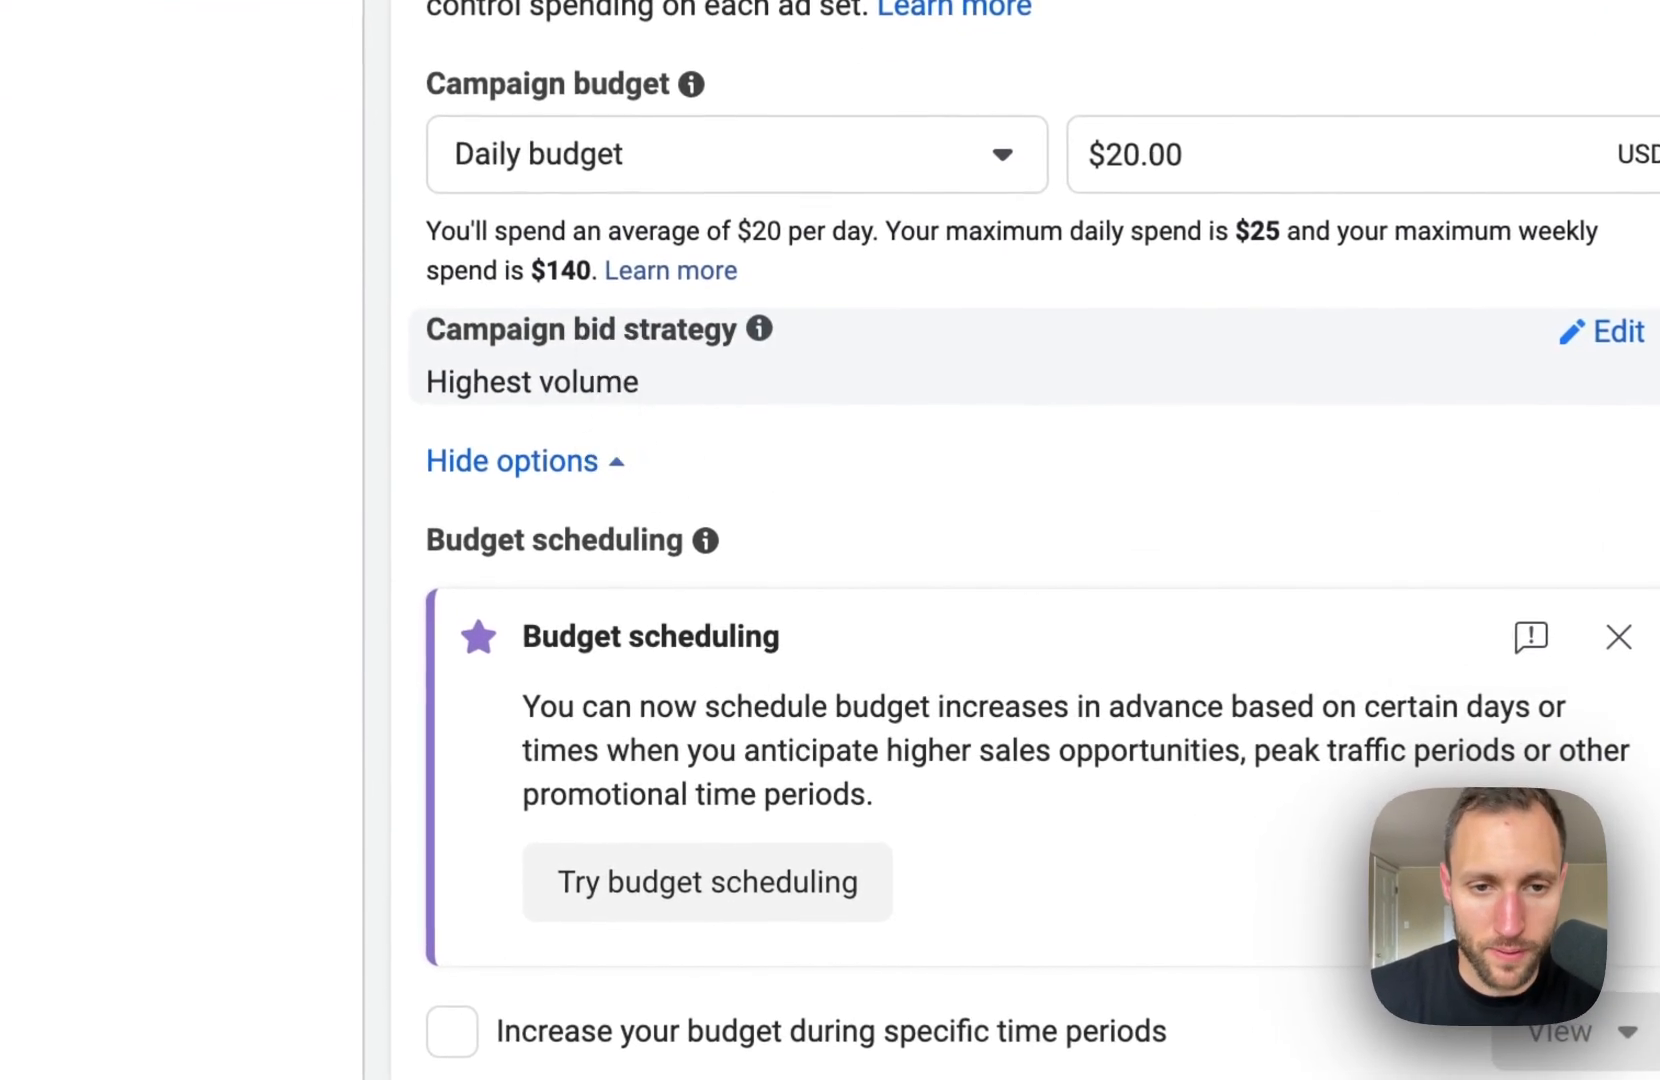
scroll(640, 490, "up", 5)
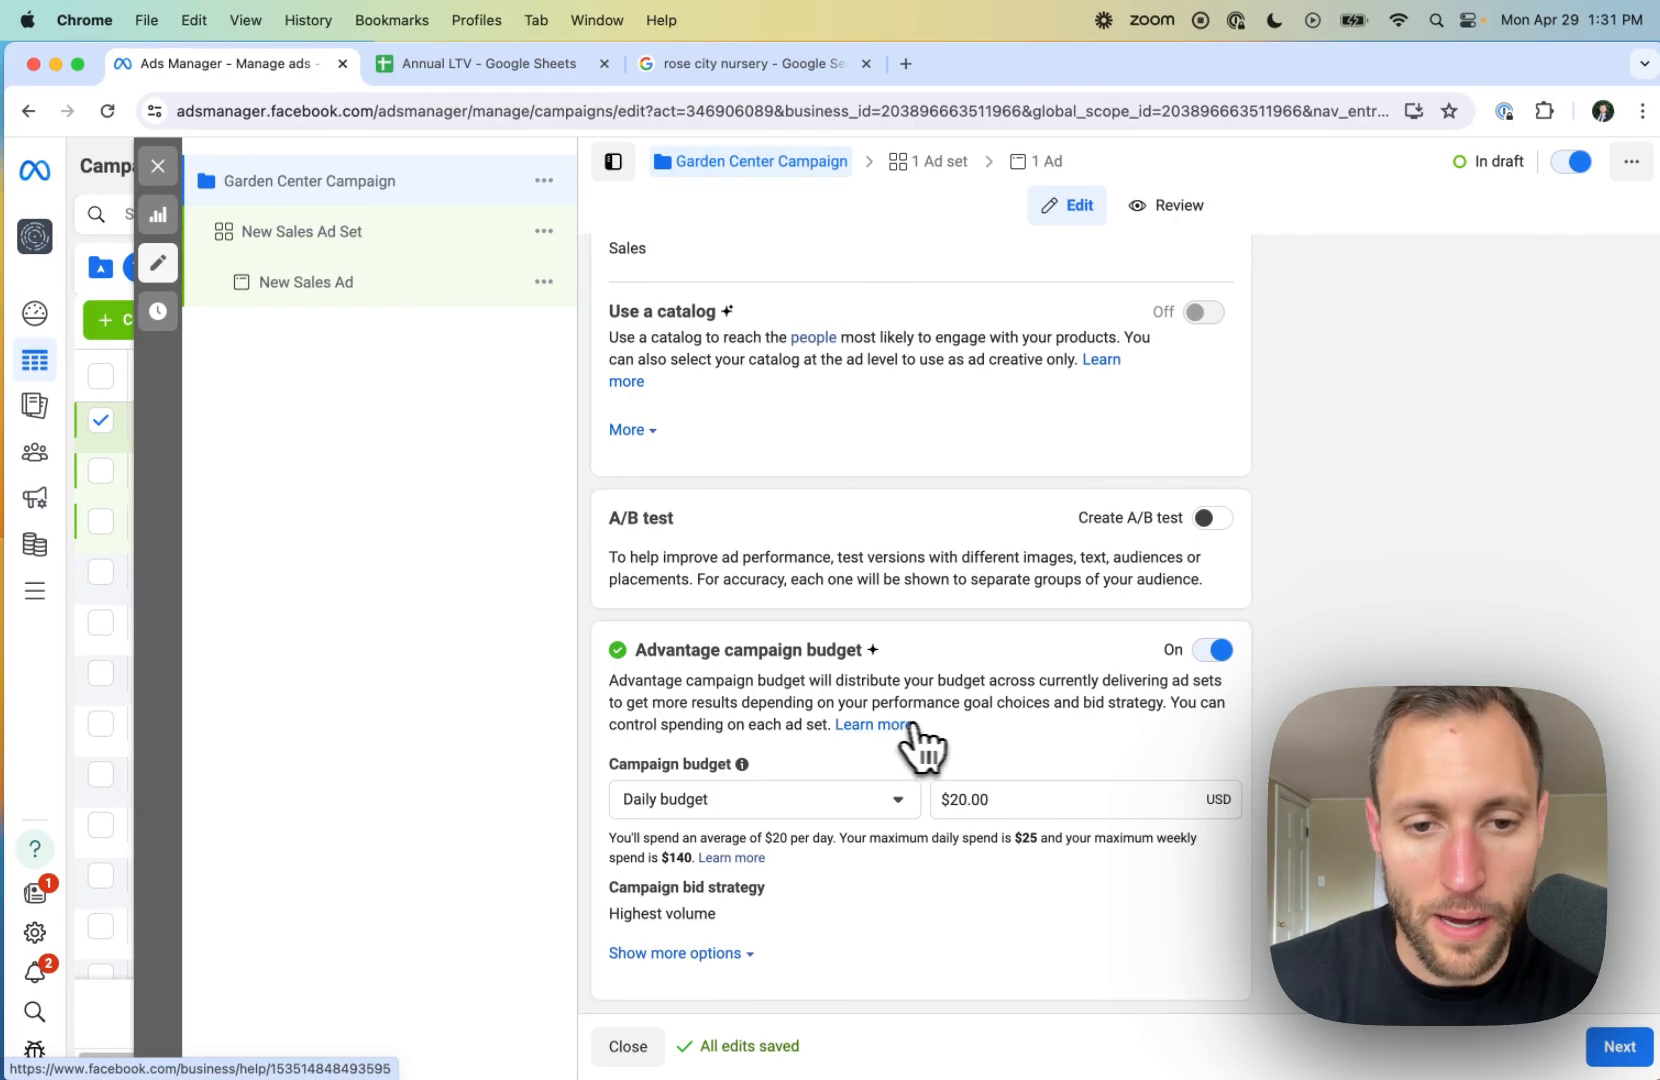
scroll(1190, 820, "up", 5)
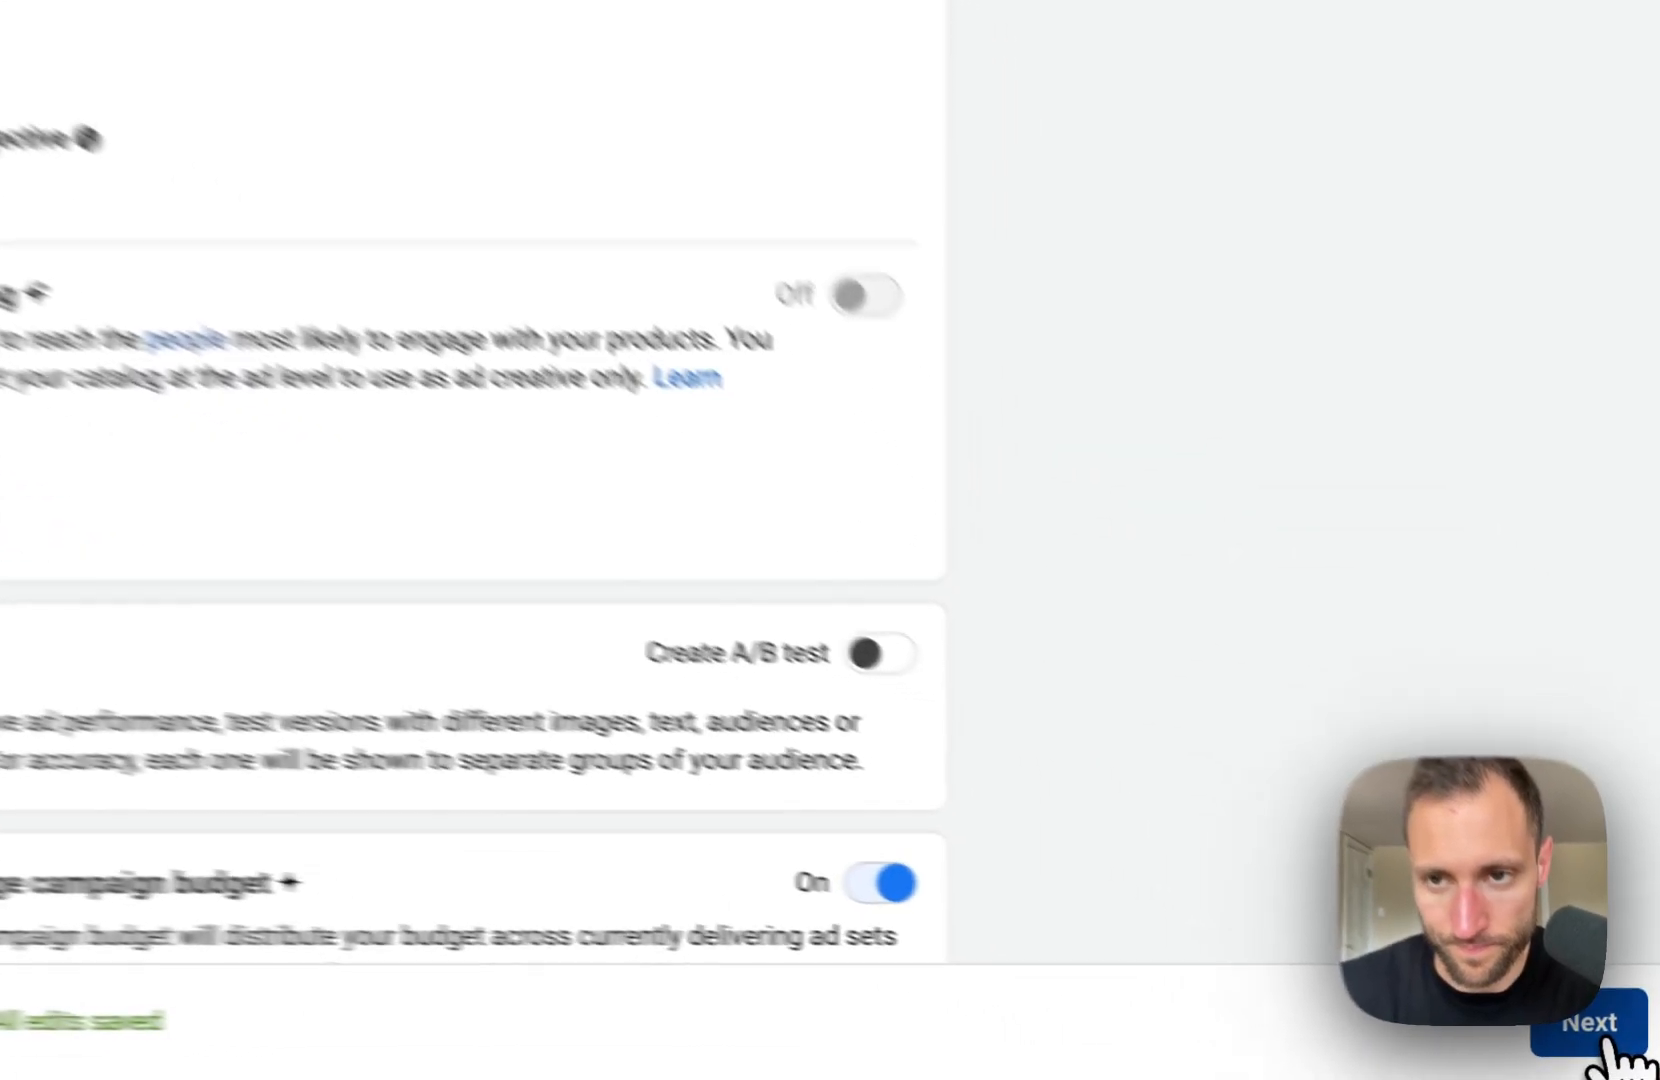
Step: Continue to the ad set level and name the ad set "Warm Leads"
left_click(1607, 1040)
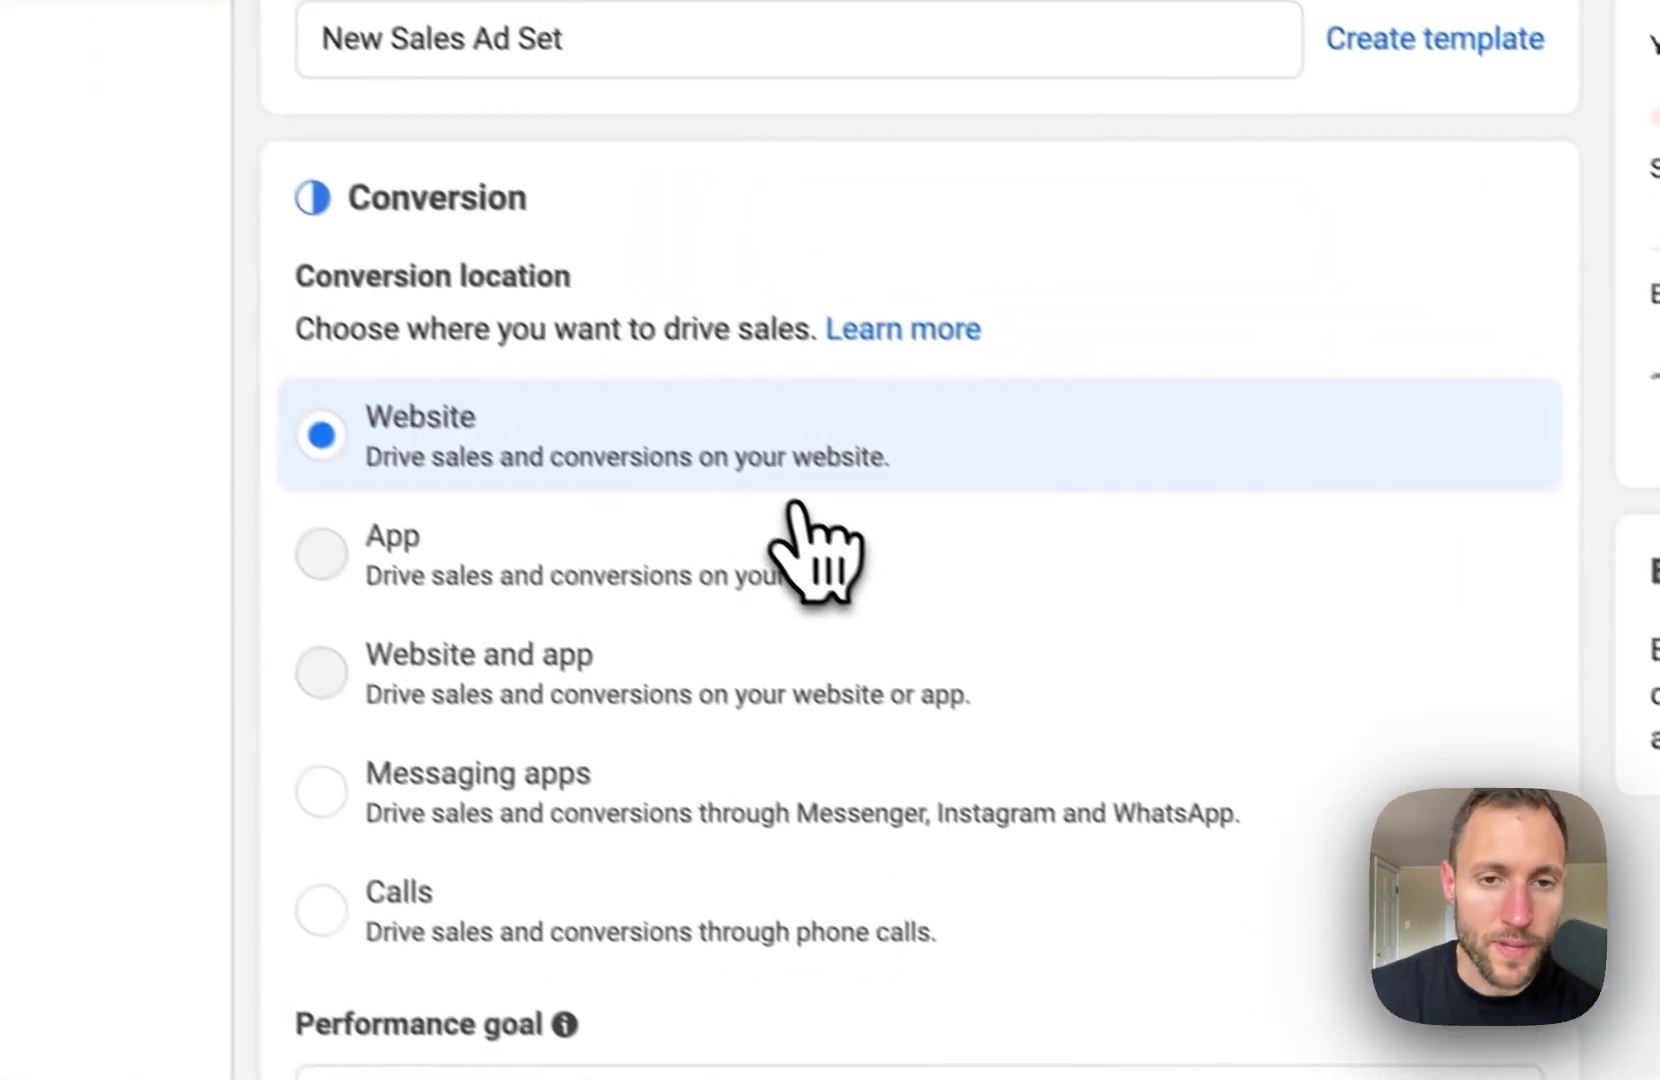
mouse_move(797, 508)
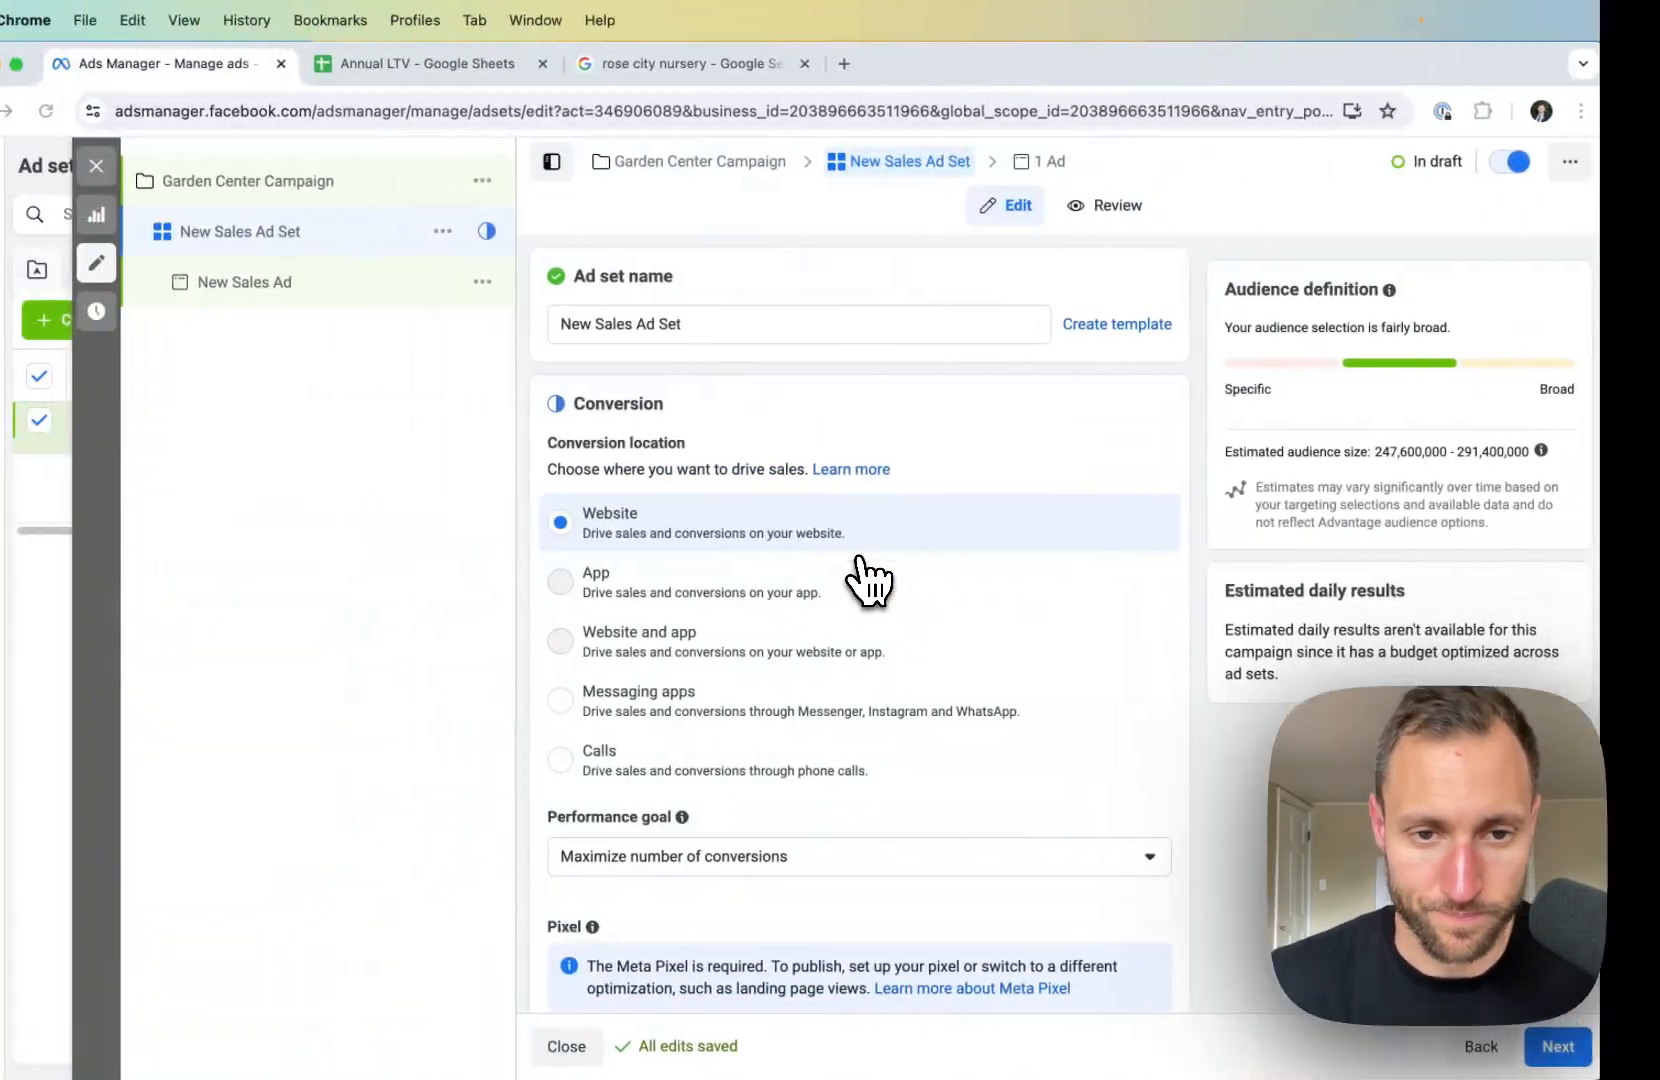
mouse_move(868, 580)
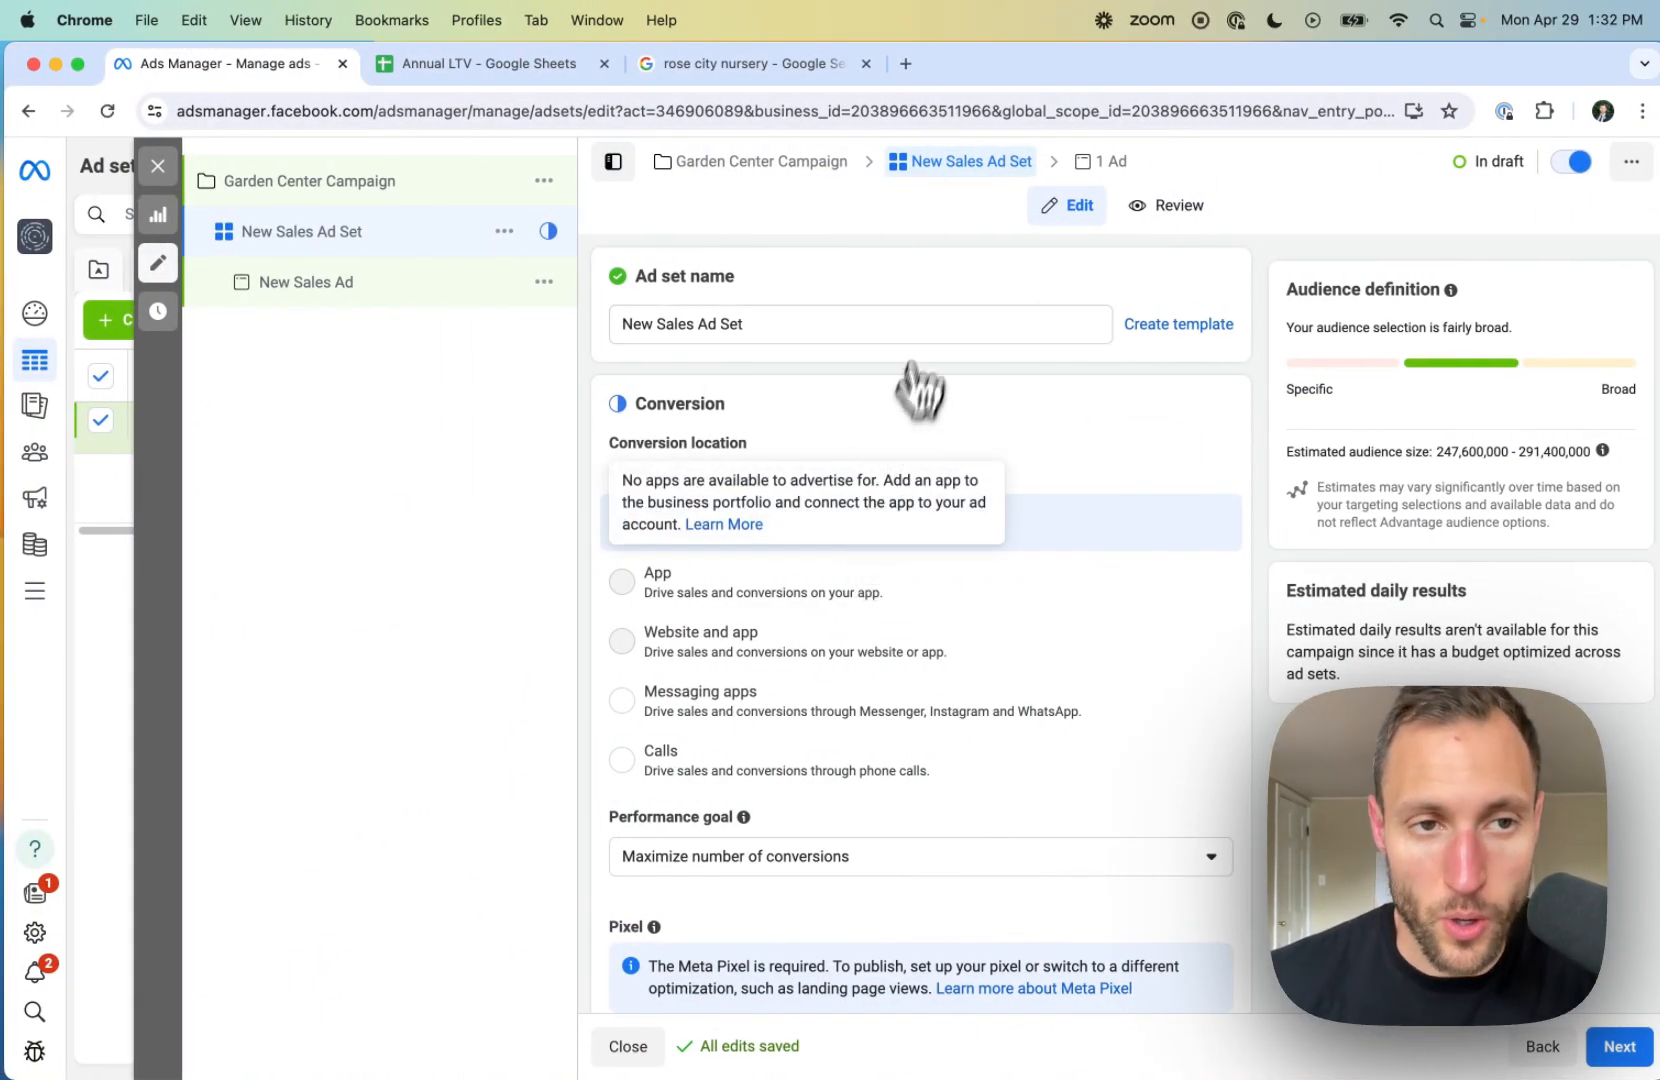
triple_click(752, 325)
type("W")
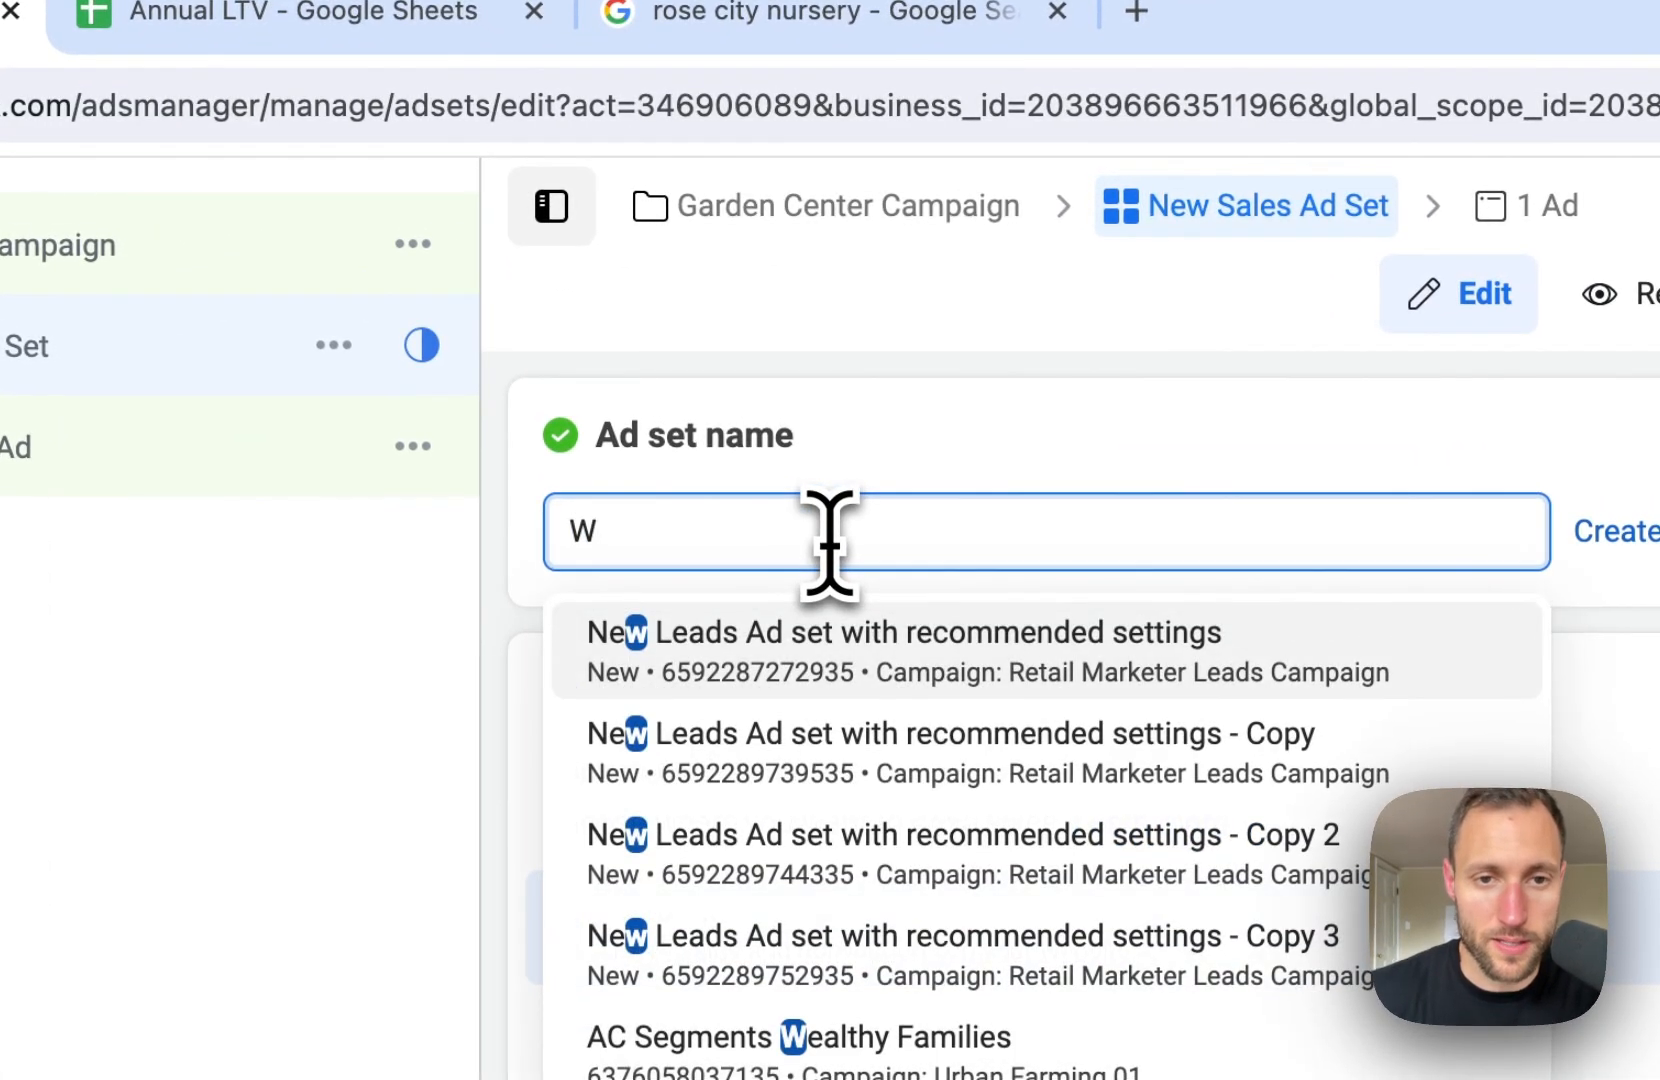
type("arm Leads")
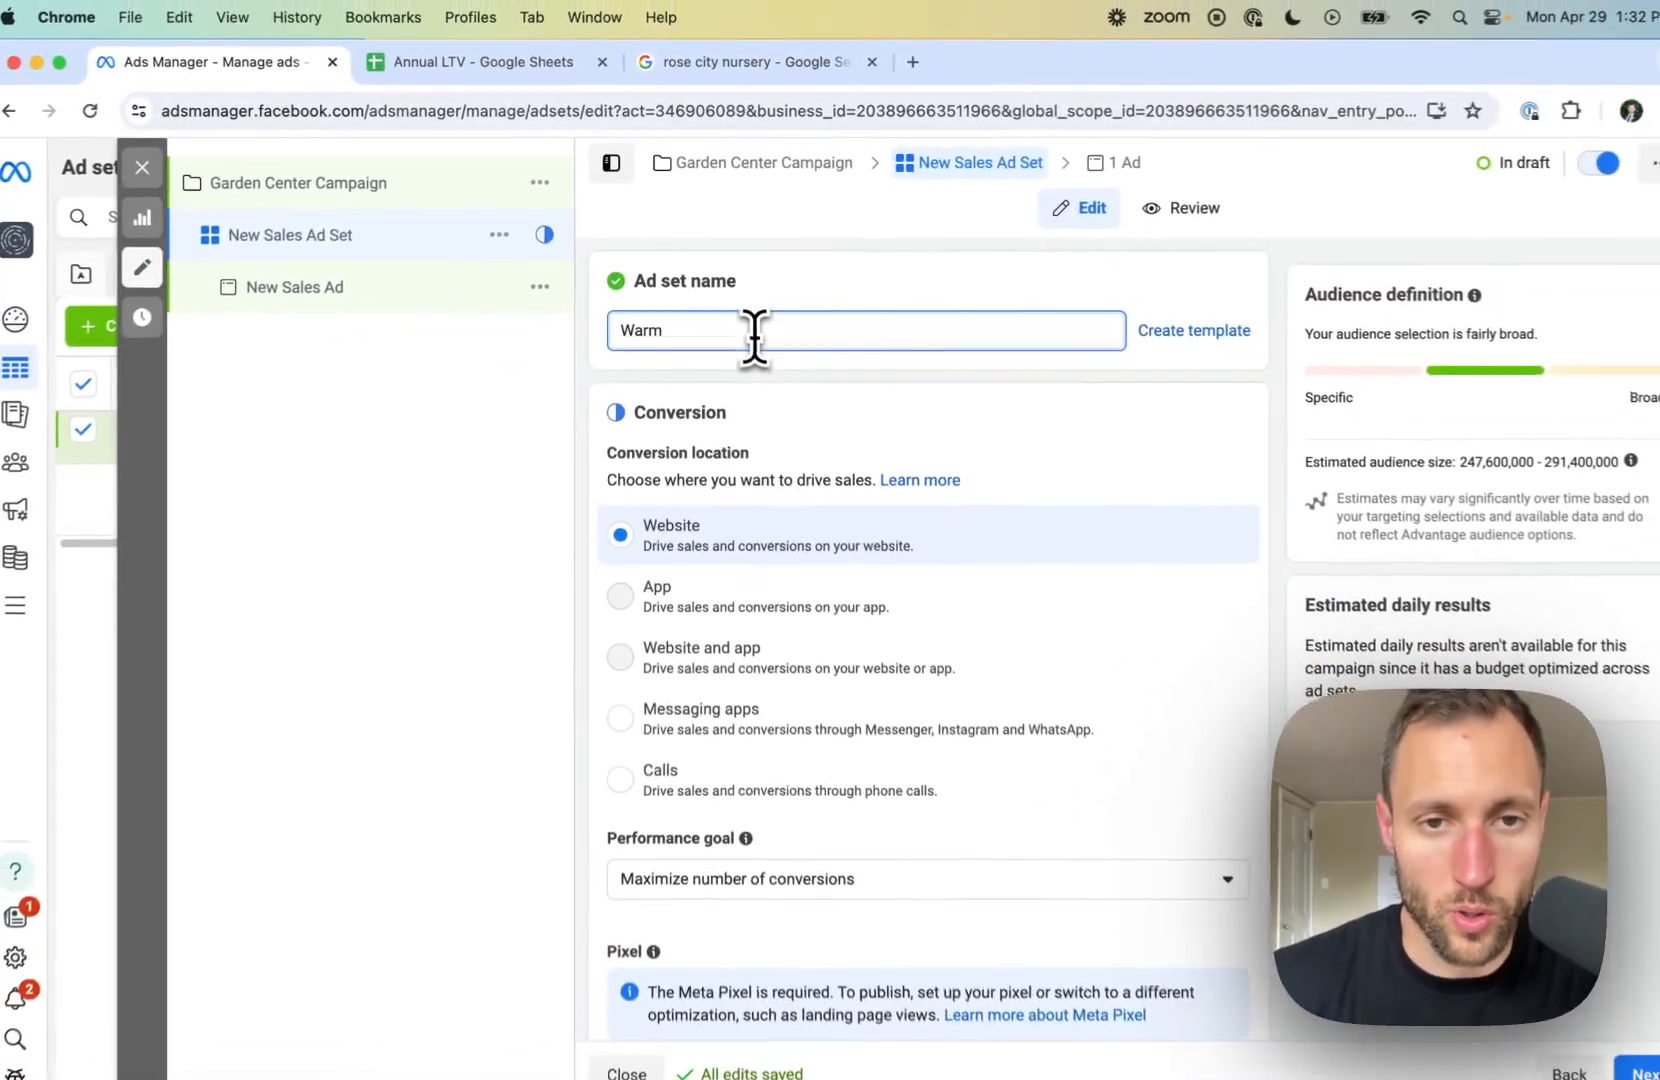
Step: Set the ad set's audience location to the business's street address with a 19 mi radius
scroll(1157, 602, "down", 10)
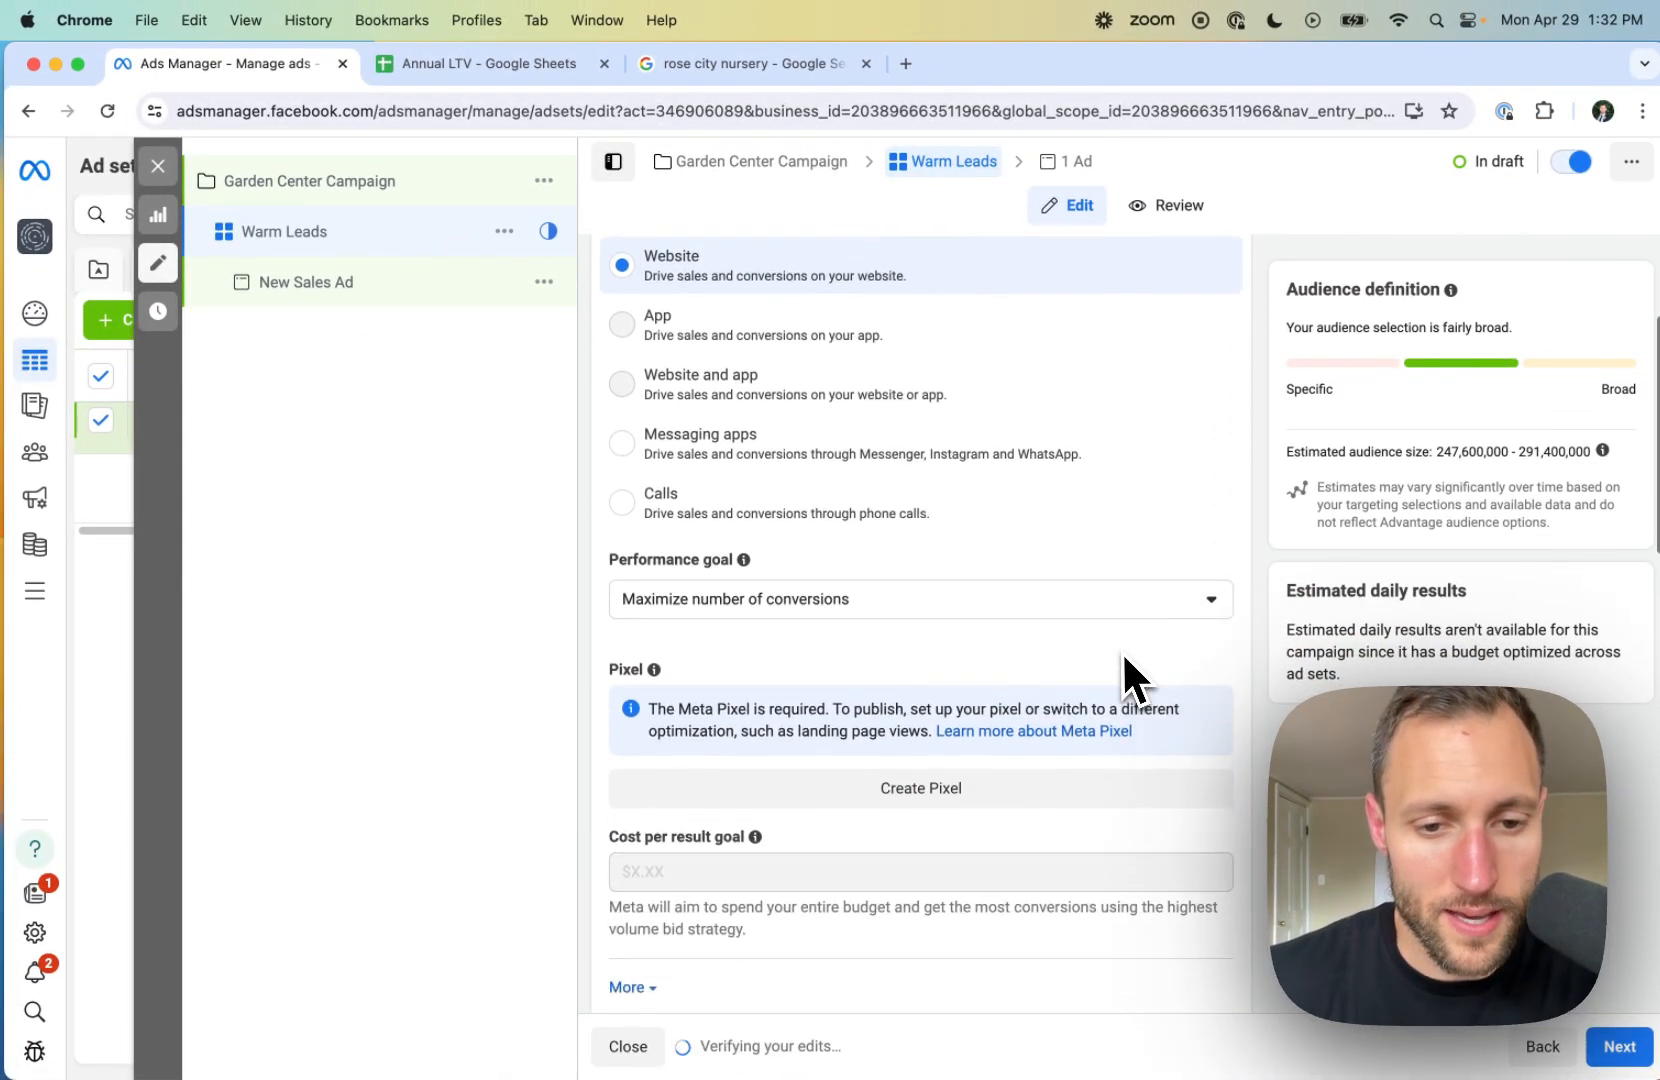
scroll(1120, 650, "down", 10)
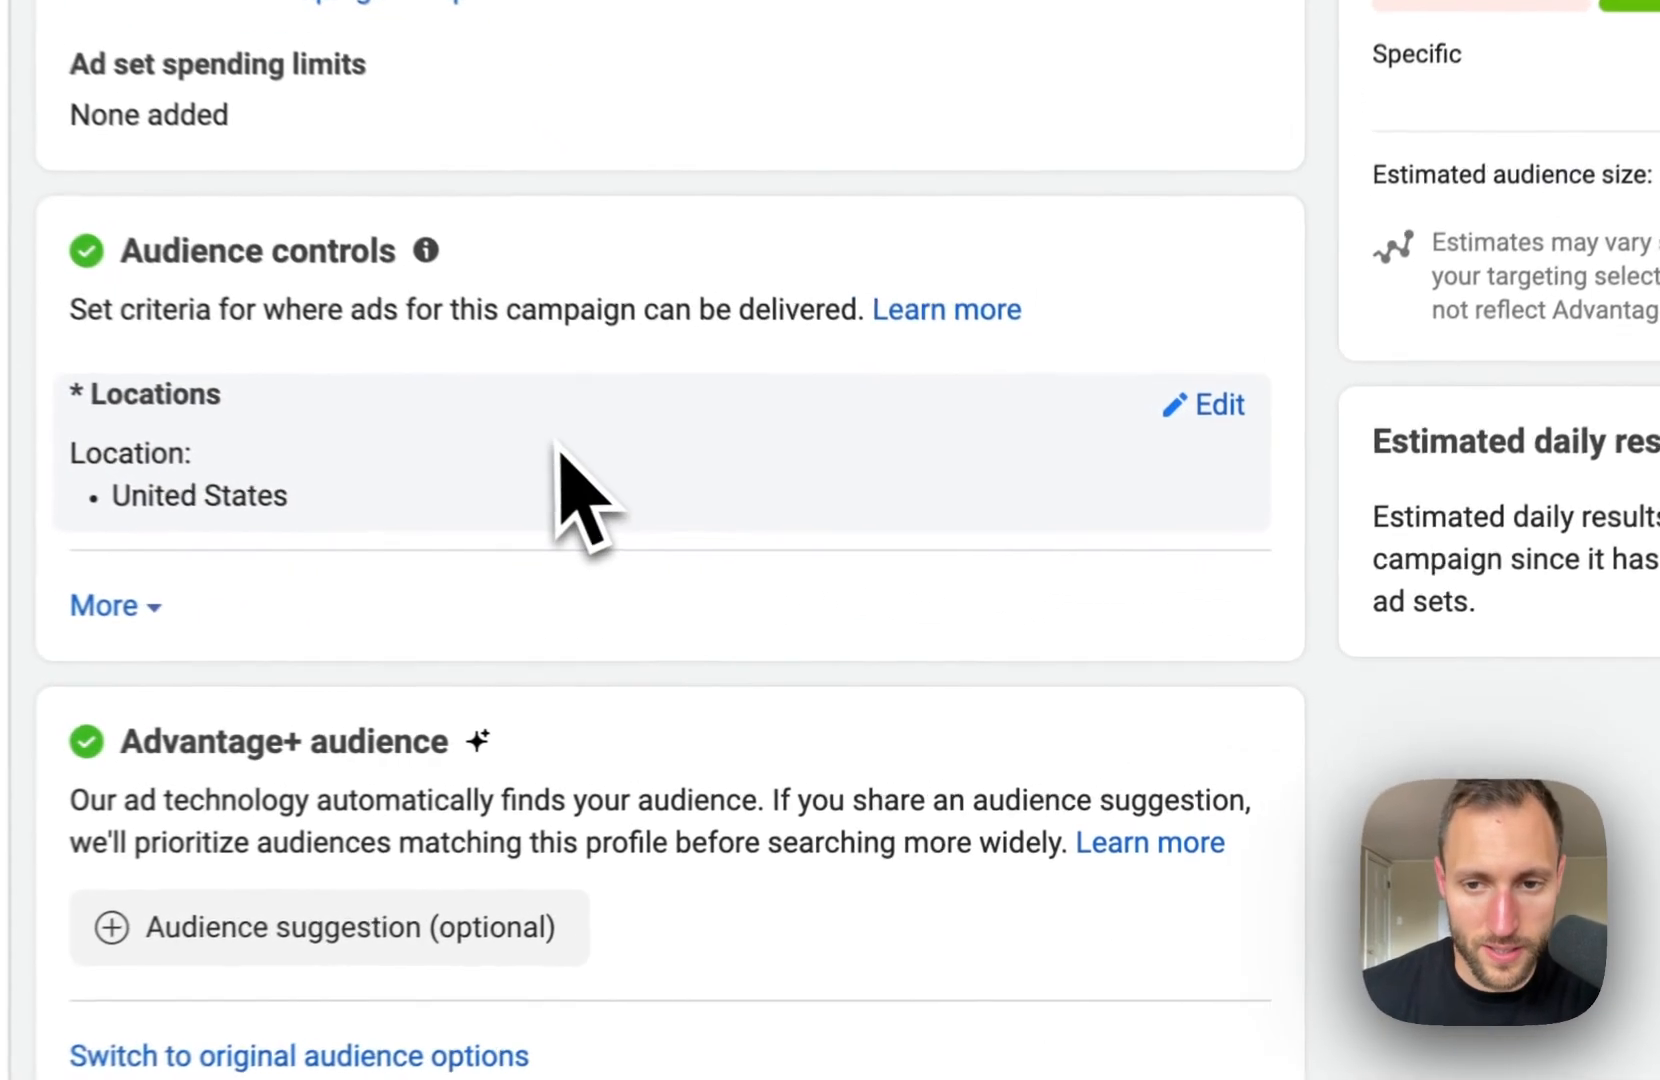
left_click(1205, 522)
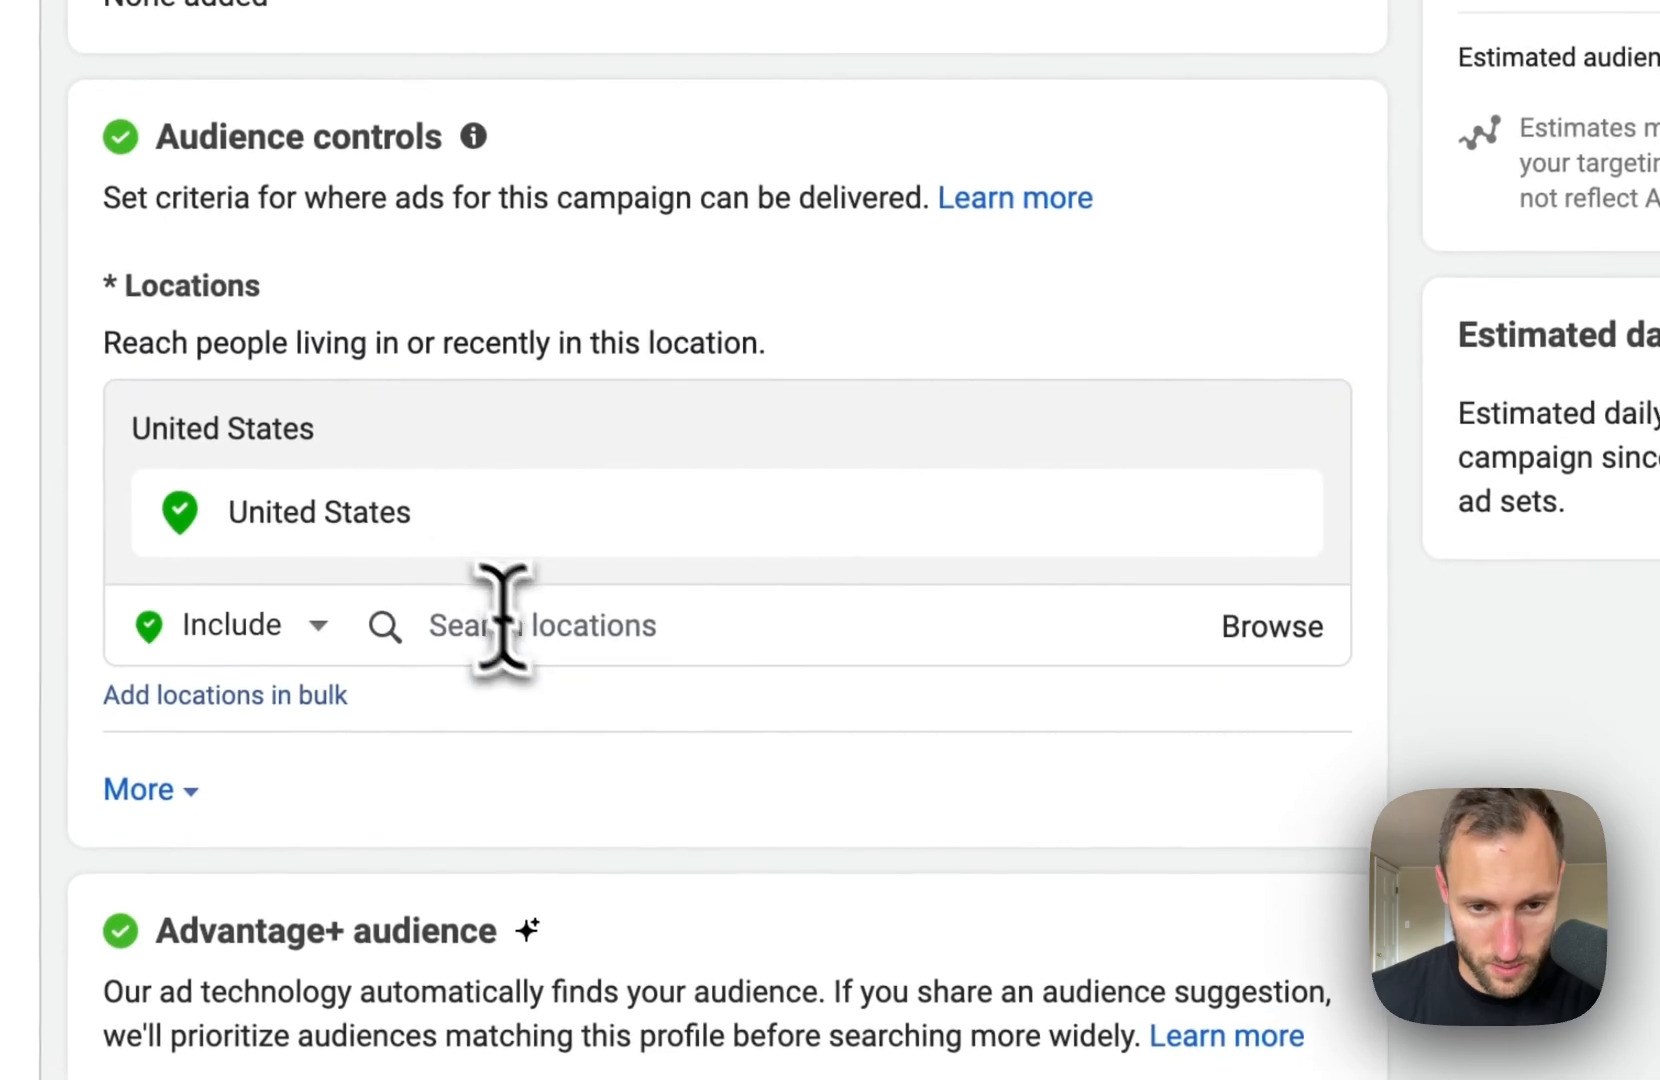
left_click(515, 649)
type("505 W Eaton Pike, Richmond, IN 47374")
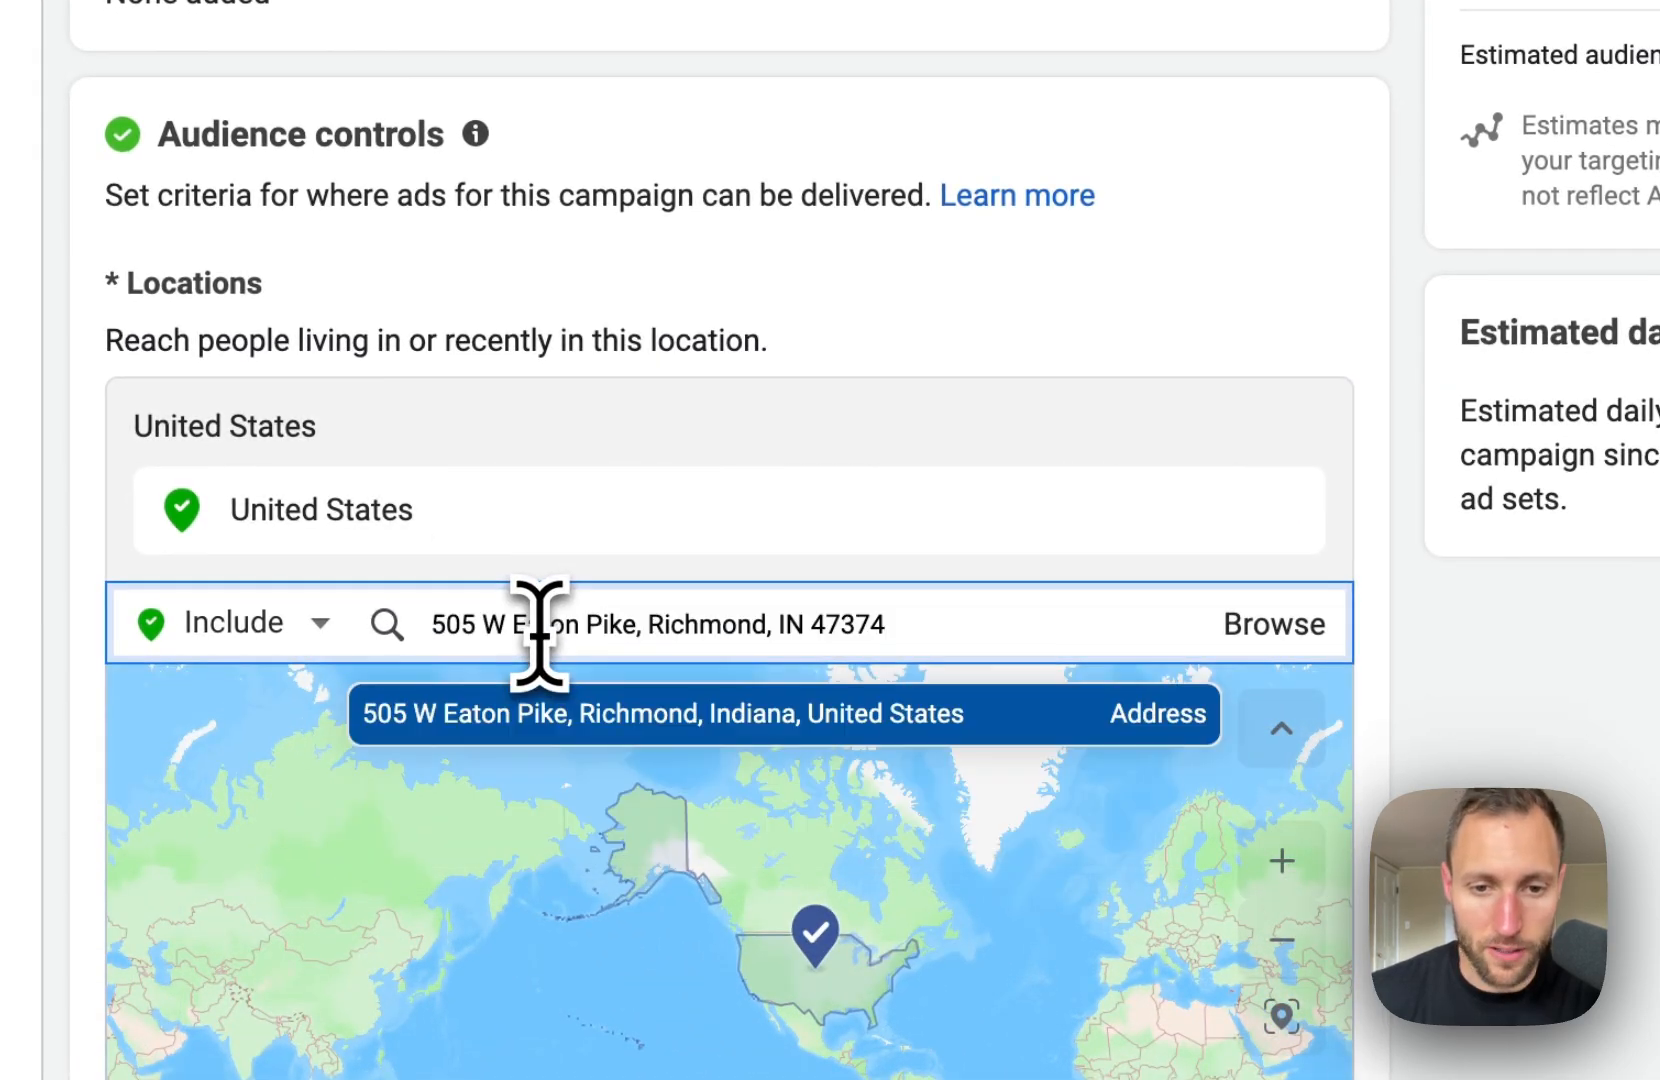
key("Return")
left_click(1110, 514)
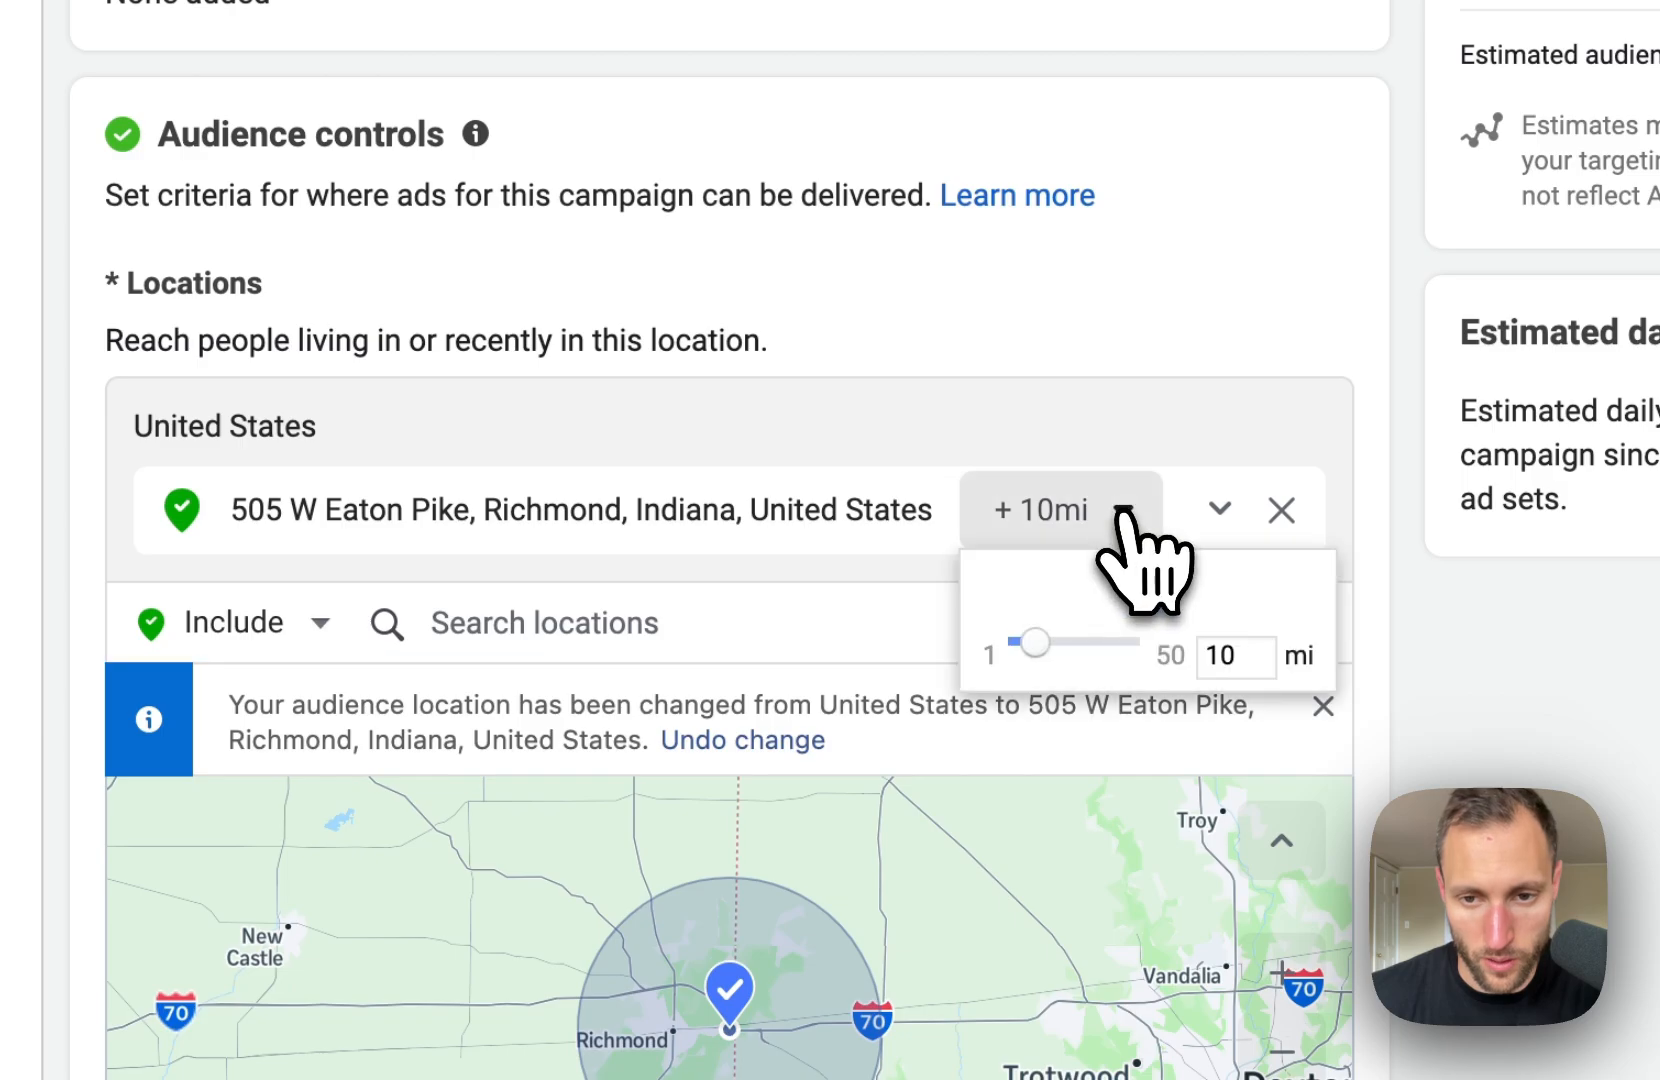
left_click_drag(1038, 644, 1080, 654)
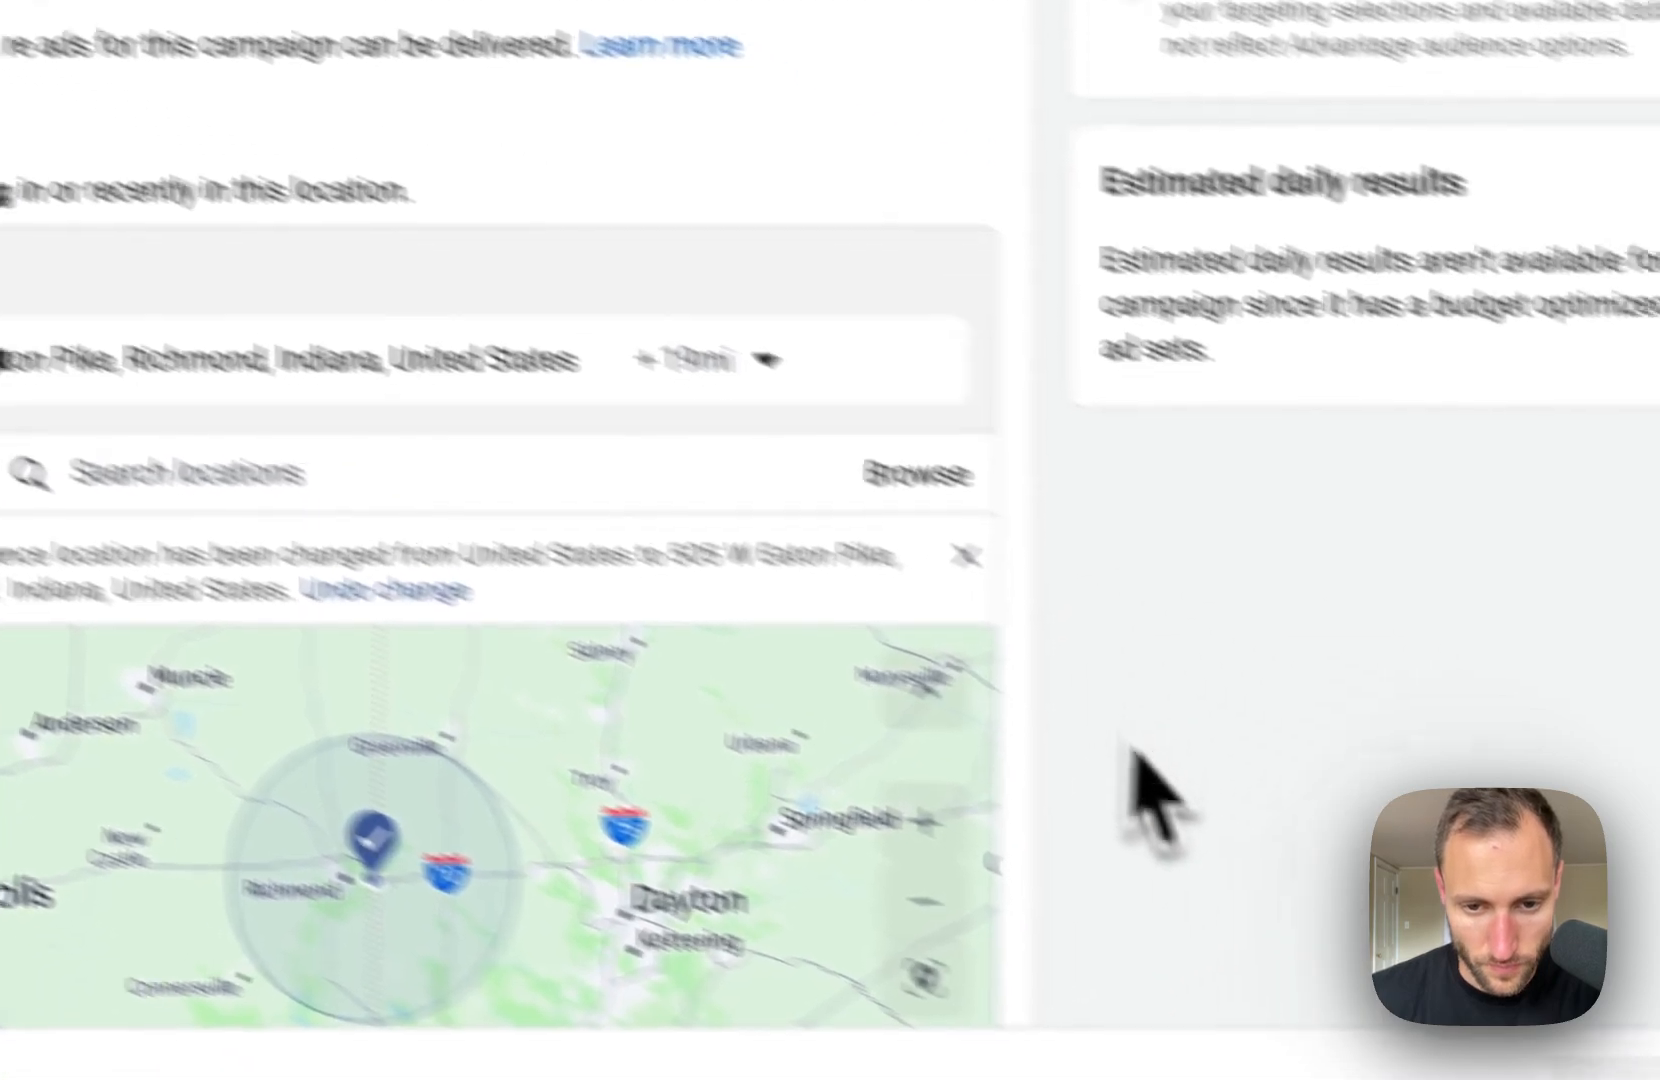
Step: Add the "2023 Customers" customer list as the custom audience suggestion for the Warm Leads ad set
scroll(1480, 925, "down", 5)
scroll(948, 722, "down", 5)
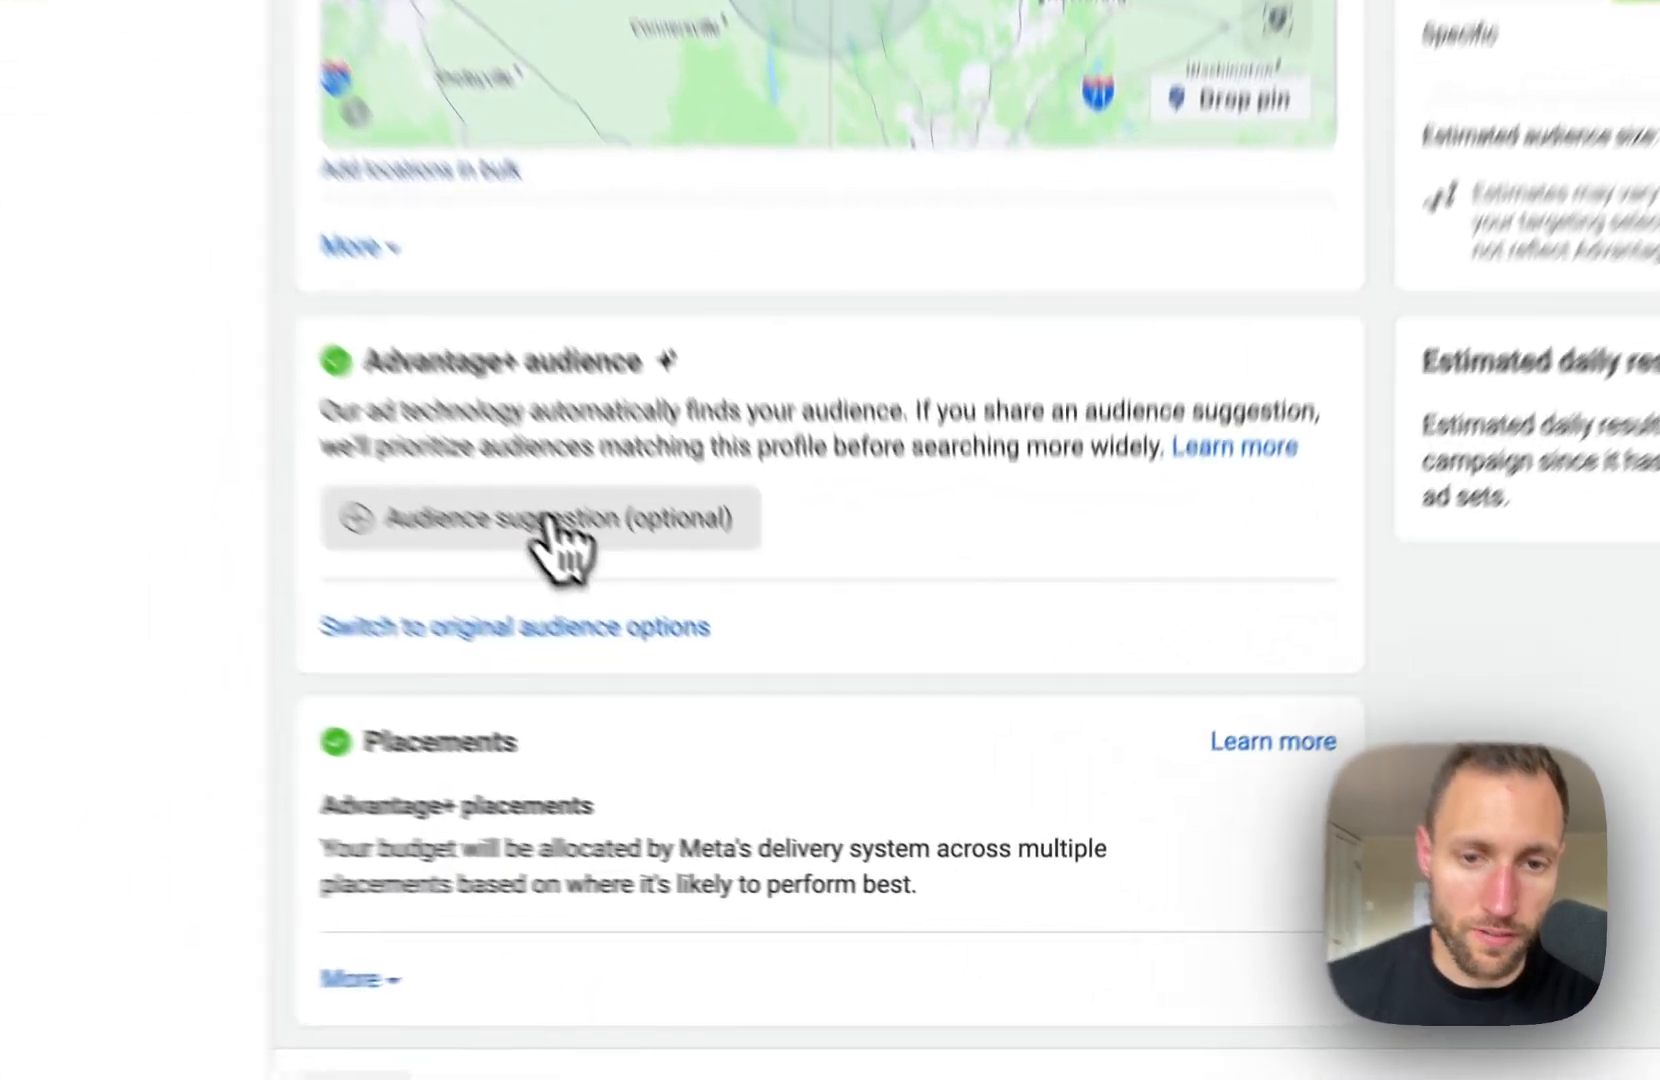
left_click(742, 686)
scroll(1075, 667, "down", 5)
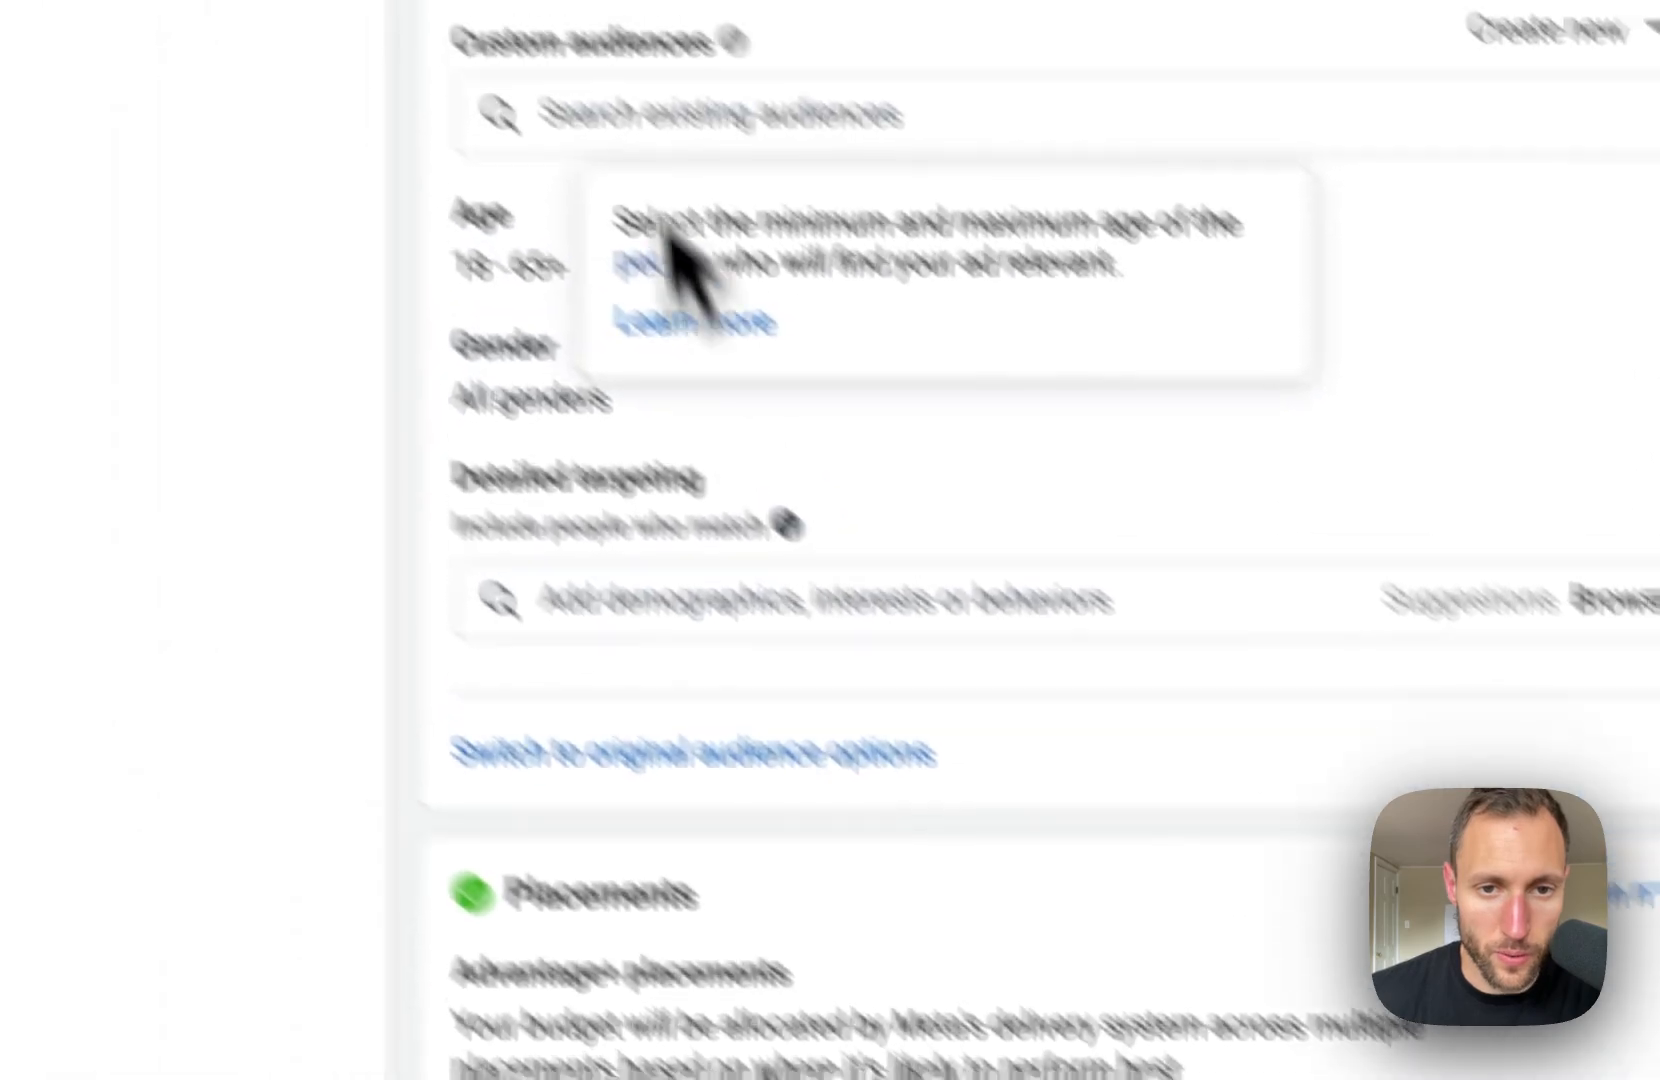
left_click(690, 115)
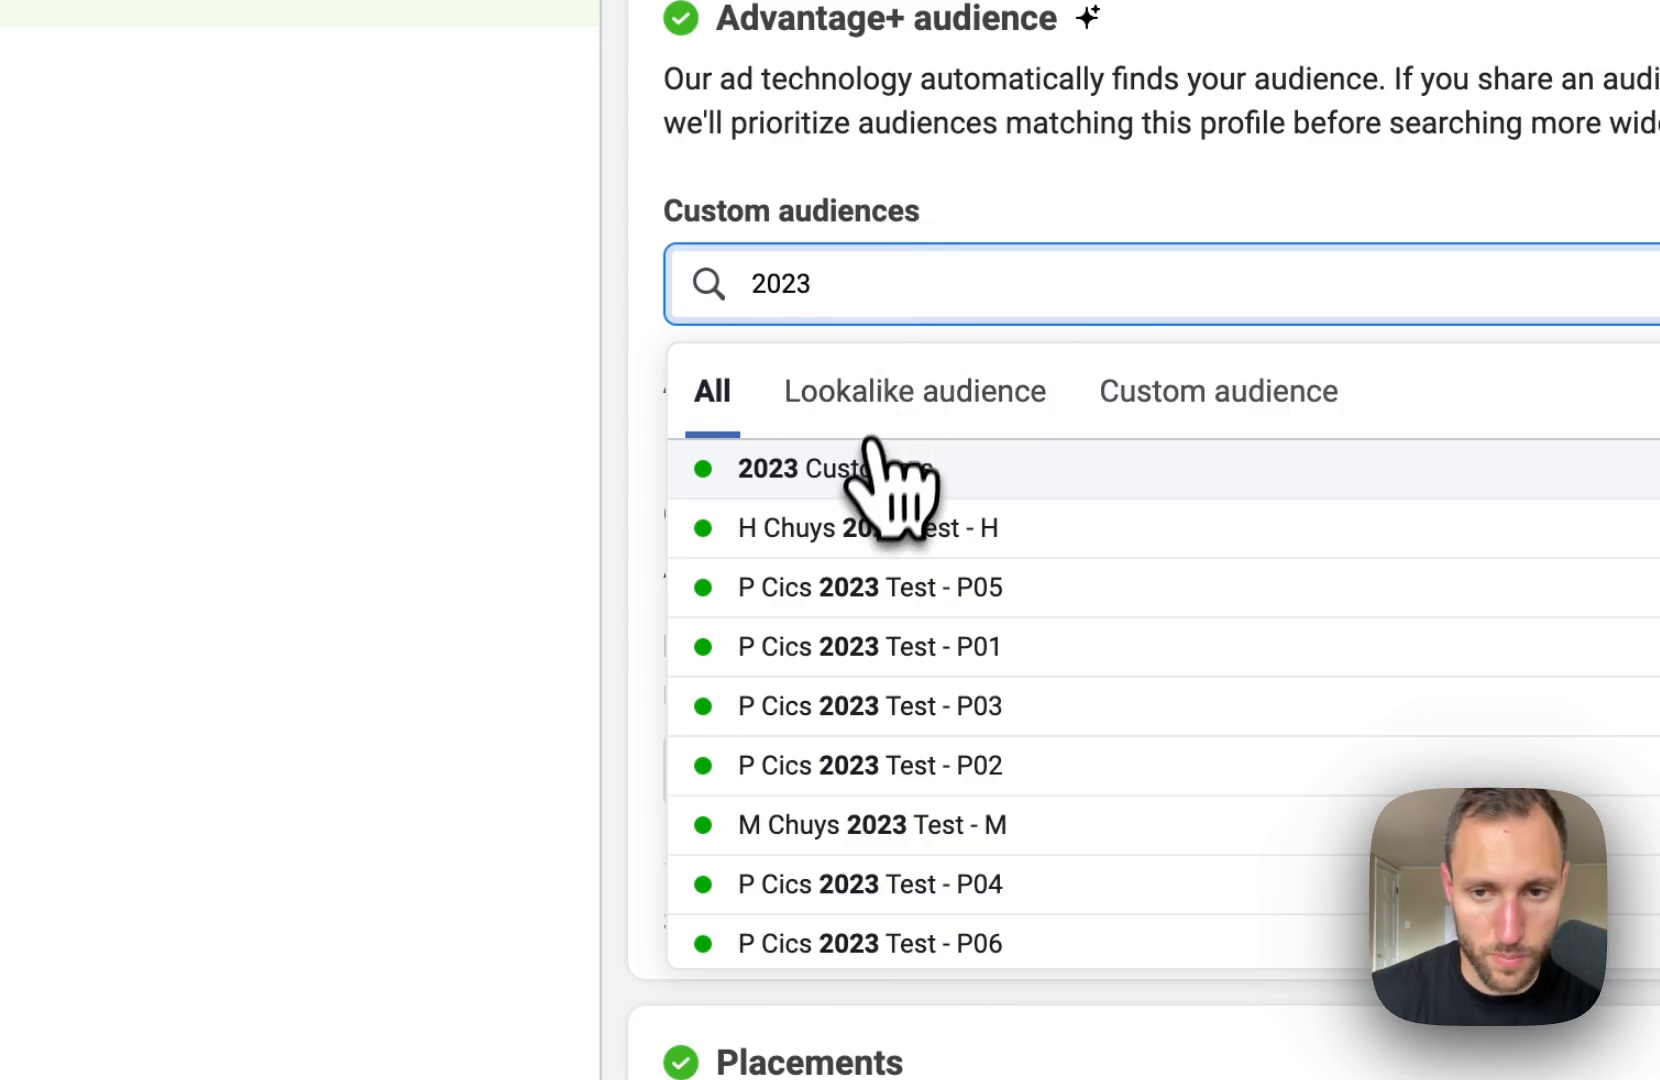
left_click(858, 470)
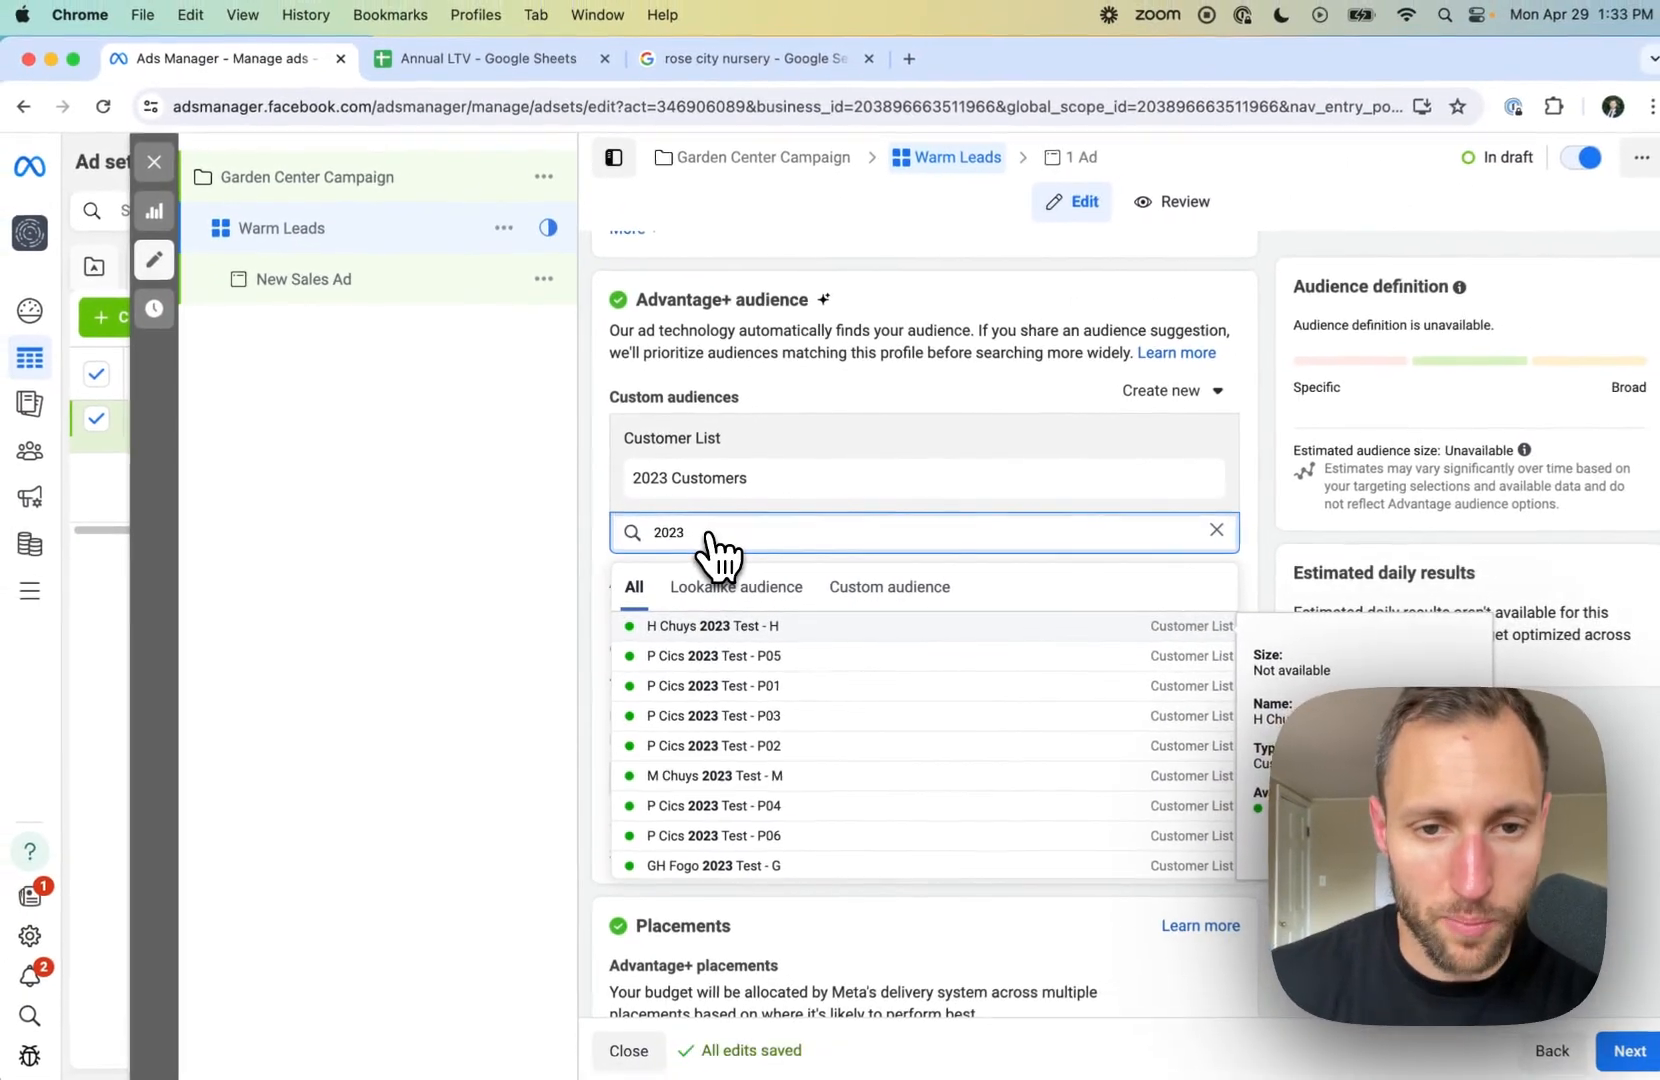
mouse_move(33, 447)
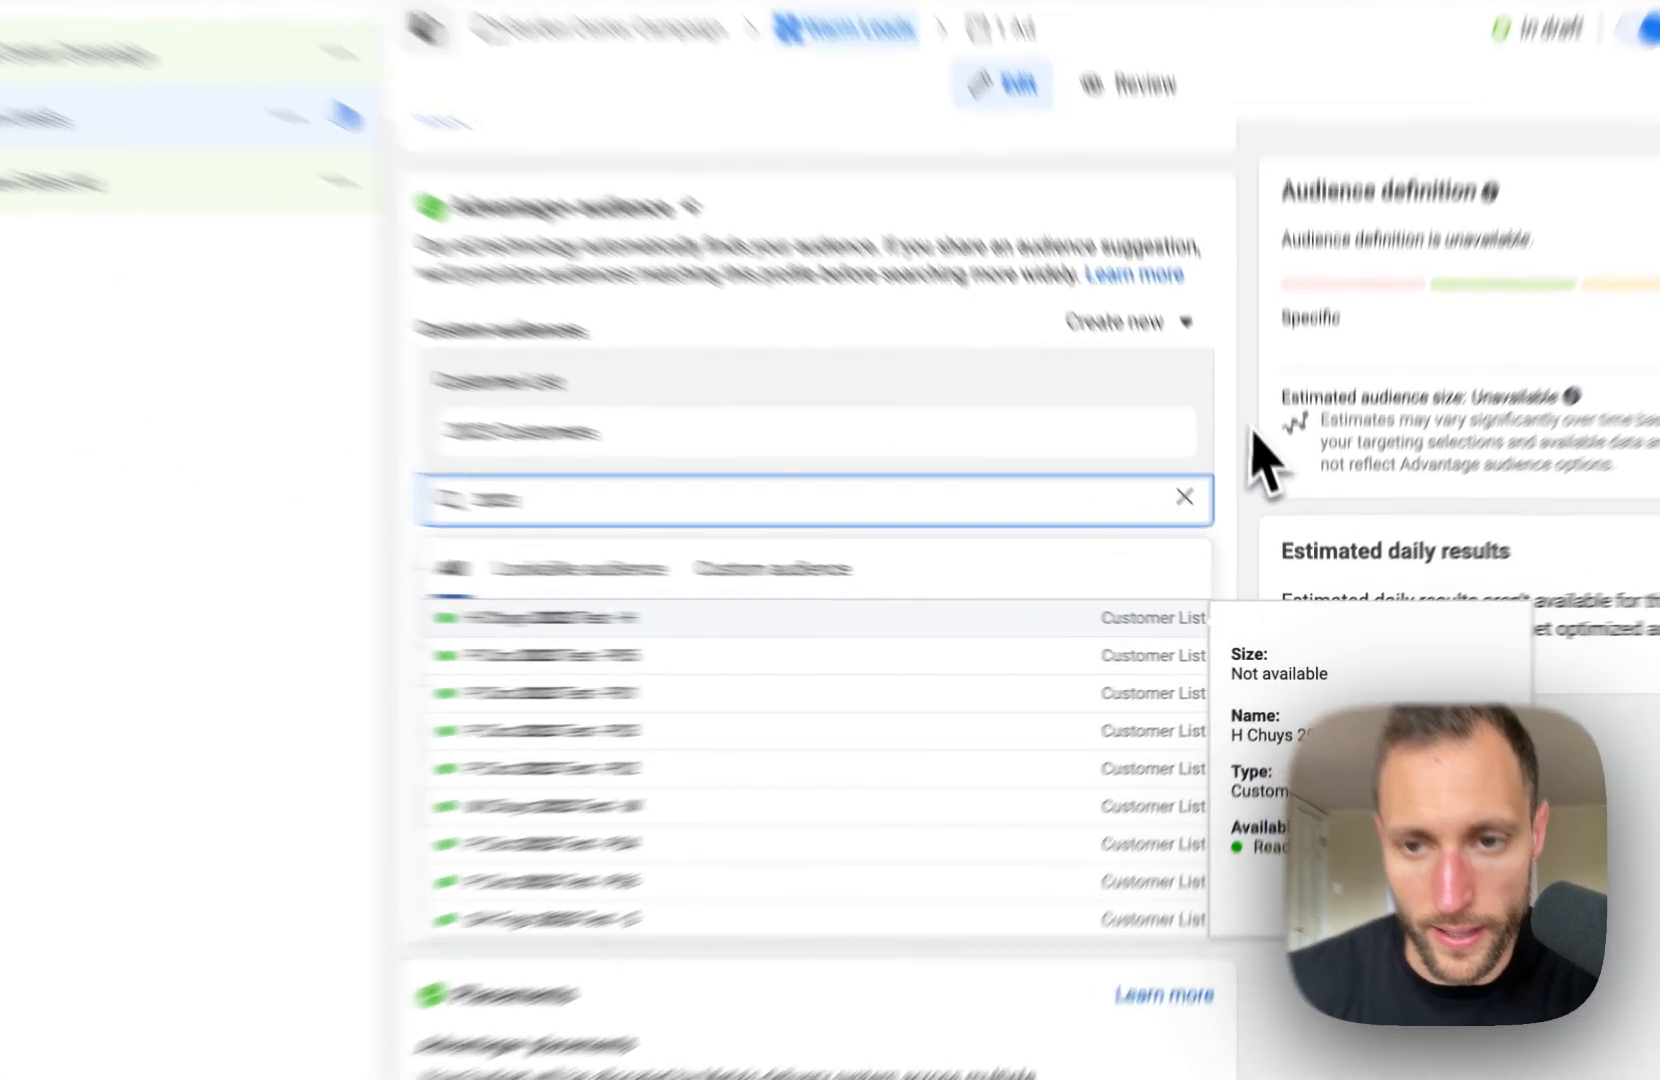
left_click(1263, 482)
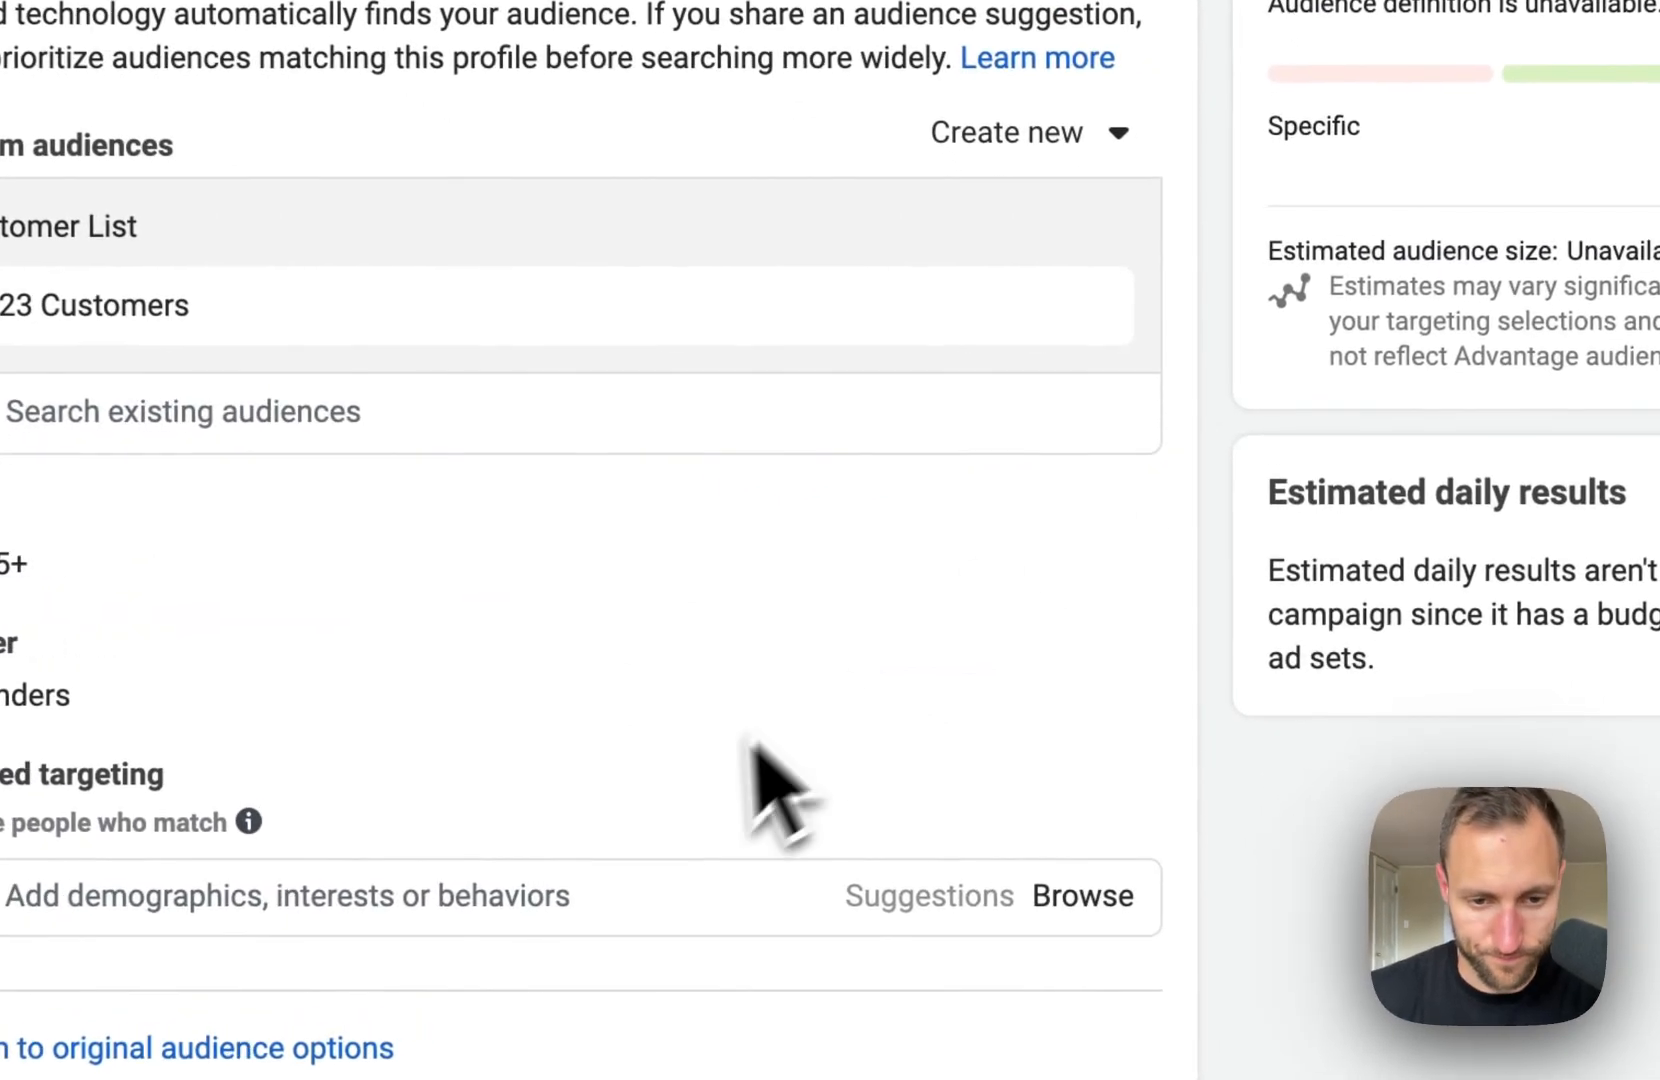
scroll(693, 780, "down", 3)
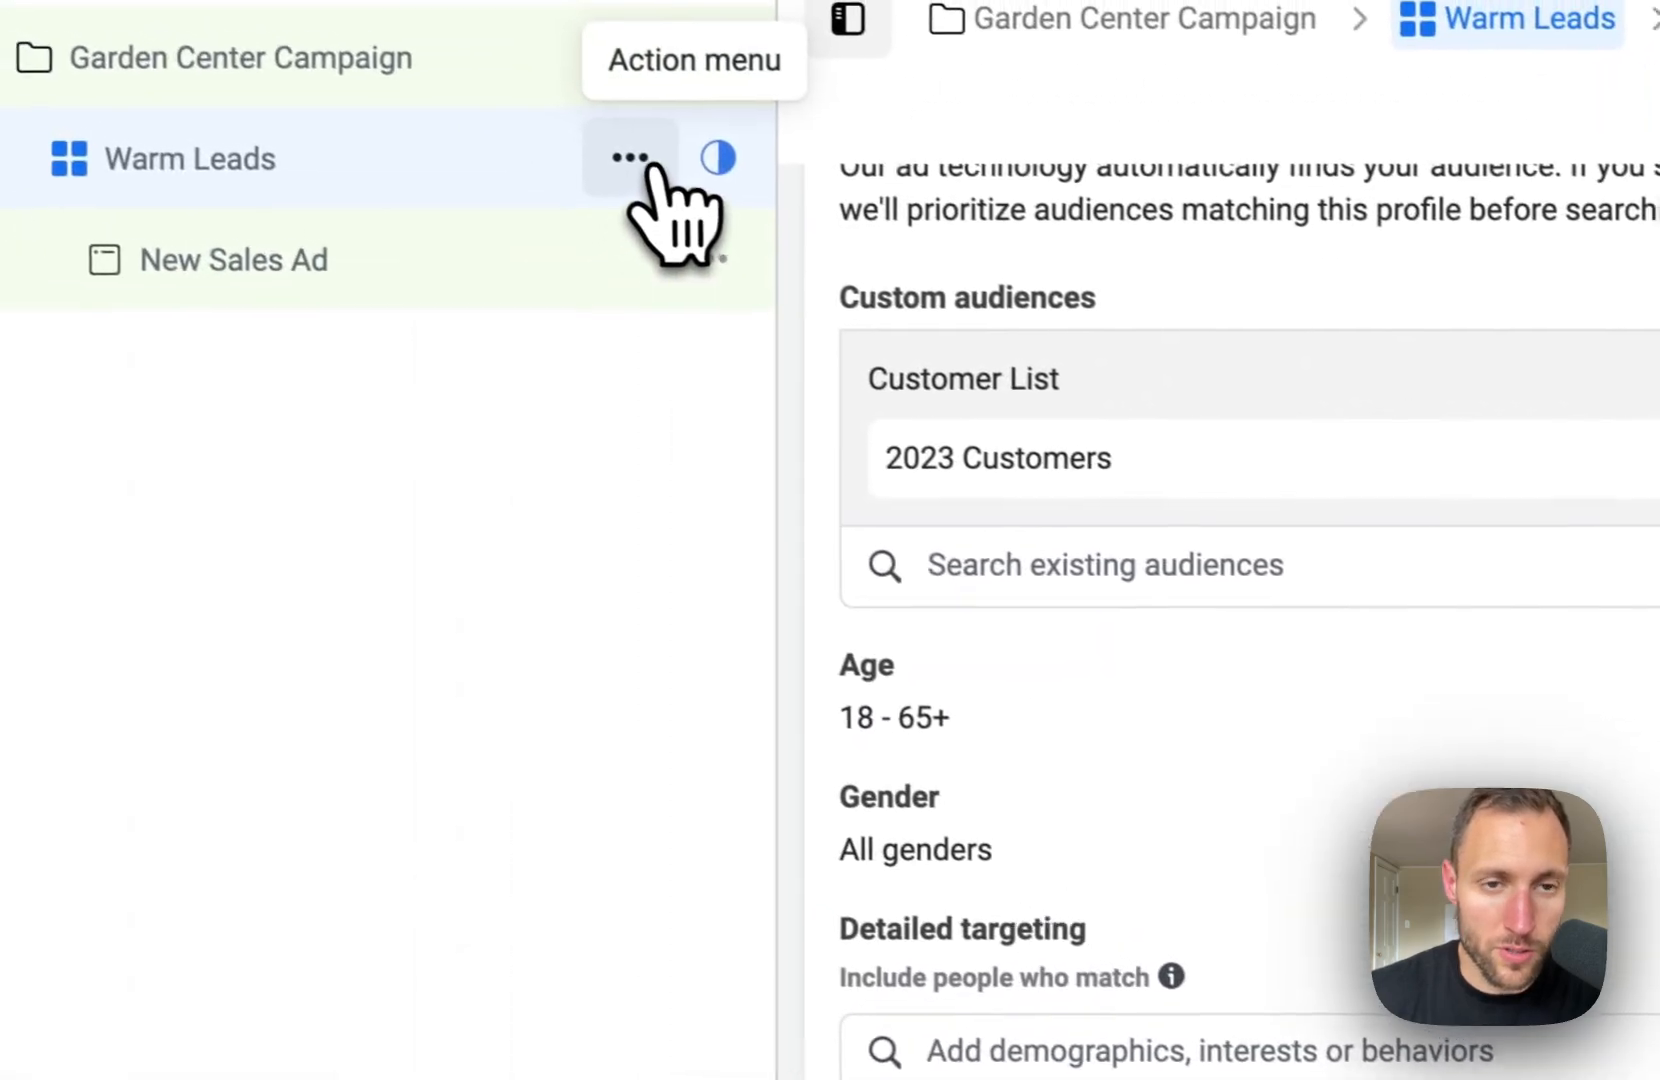
Step: Duplicate the Warm Leads ad set into 4 copies within the original campaign
left_click(668, 178)
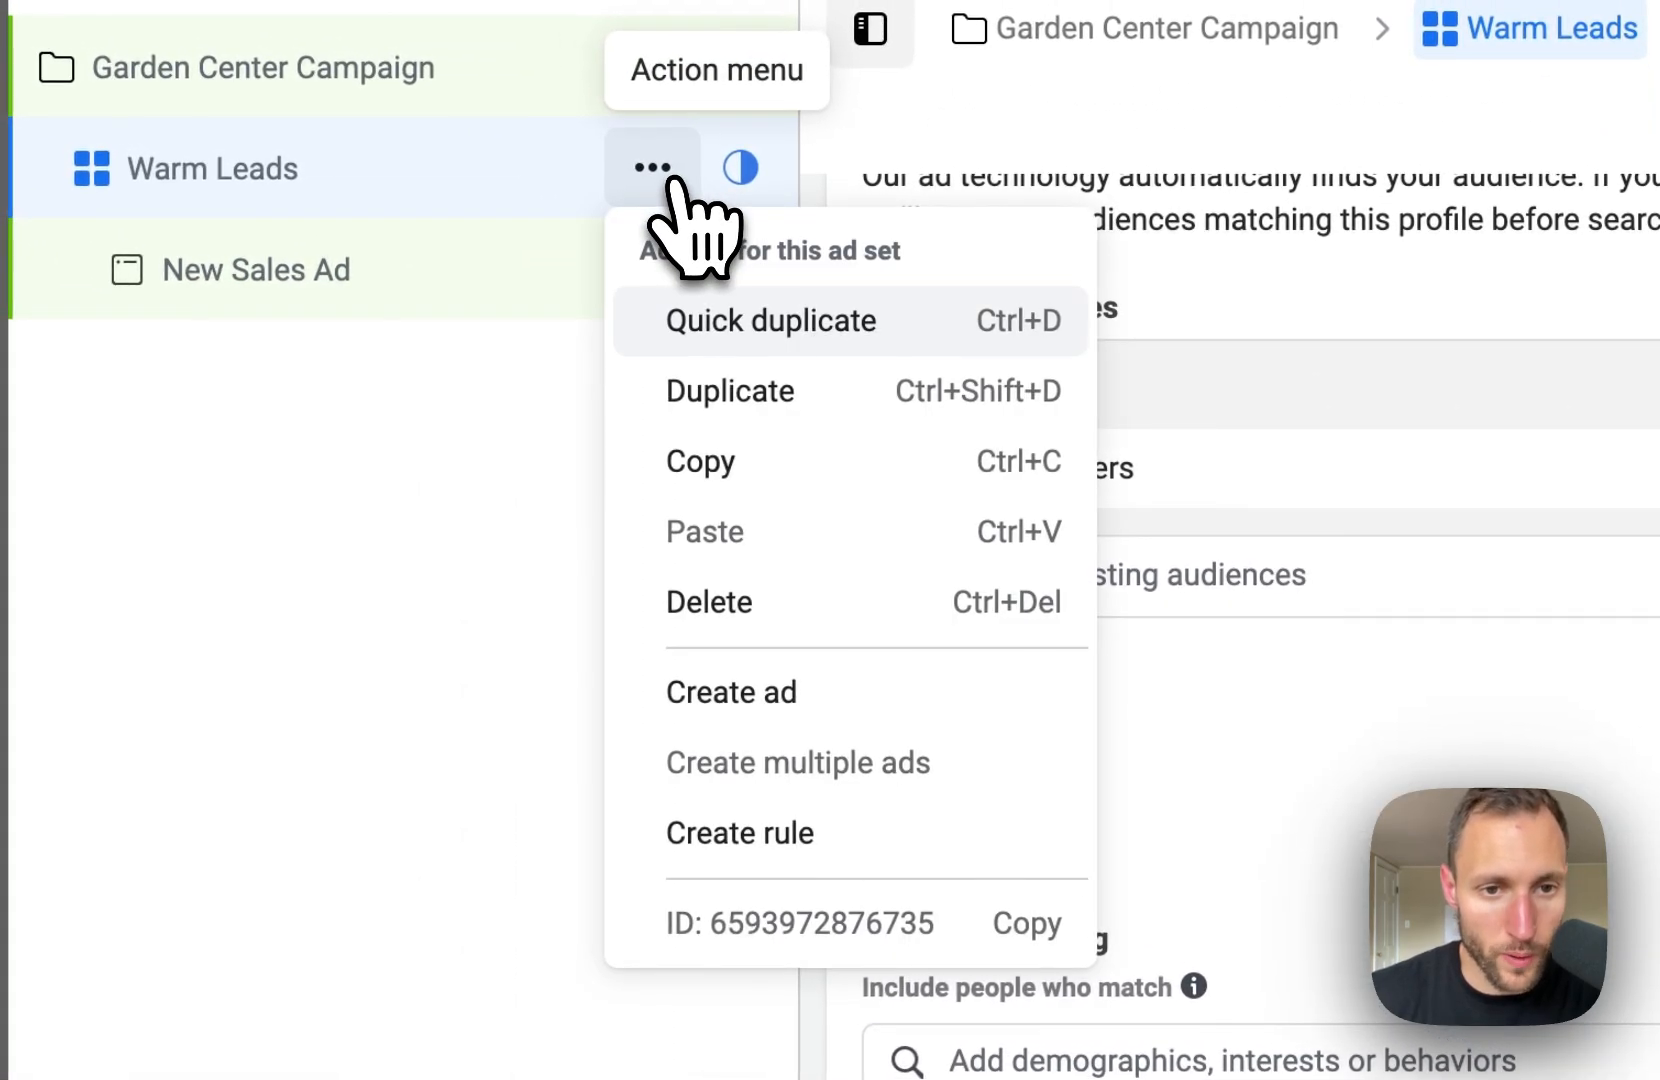
left_click(755, 398)
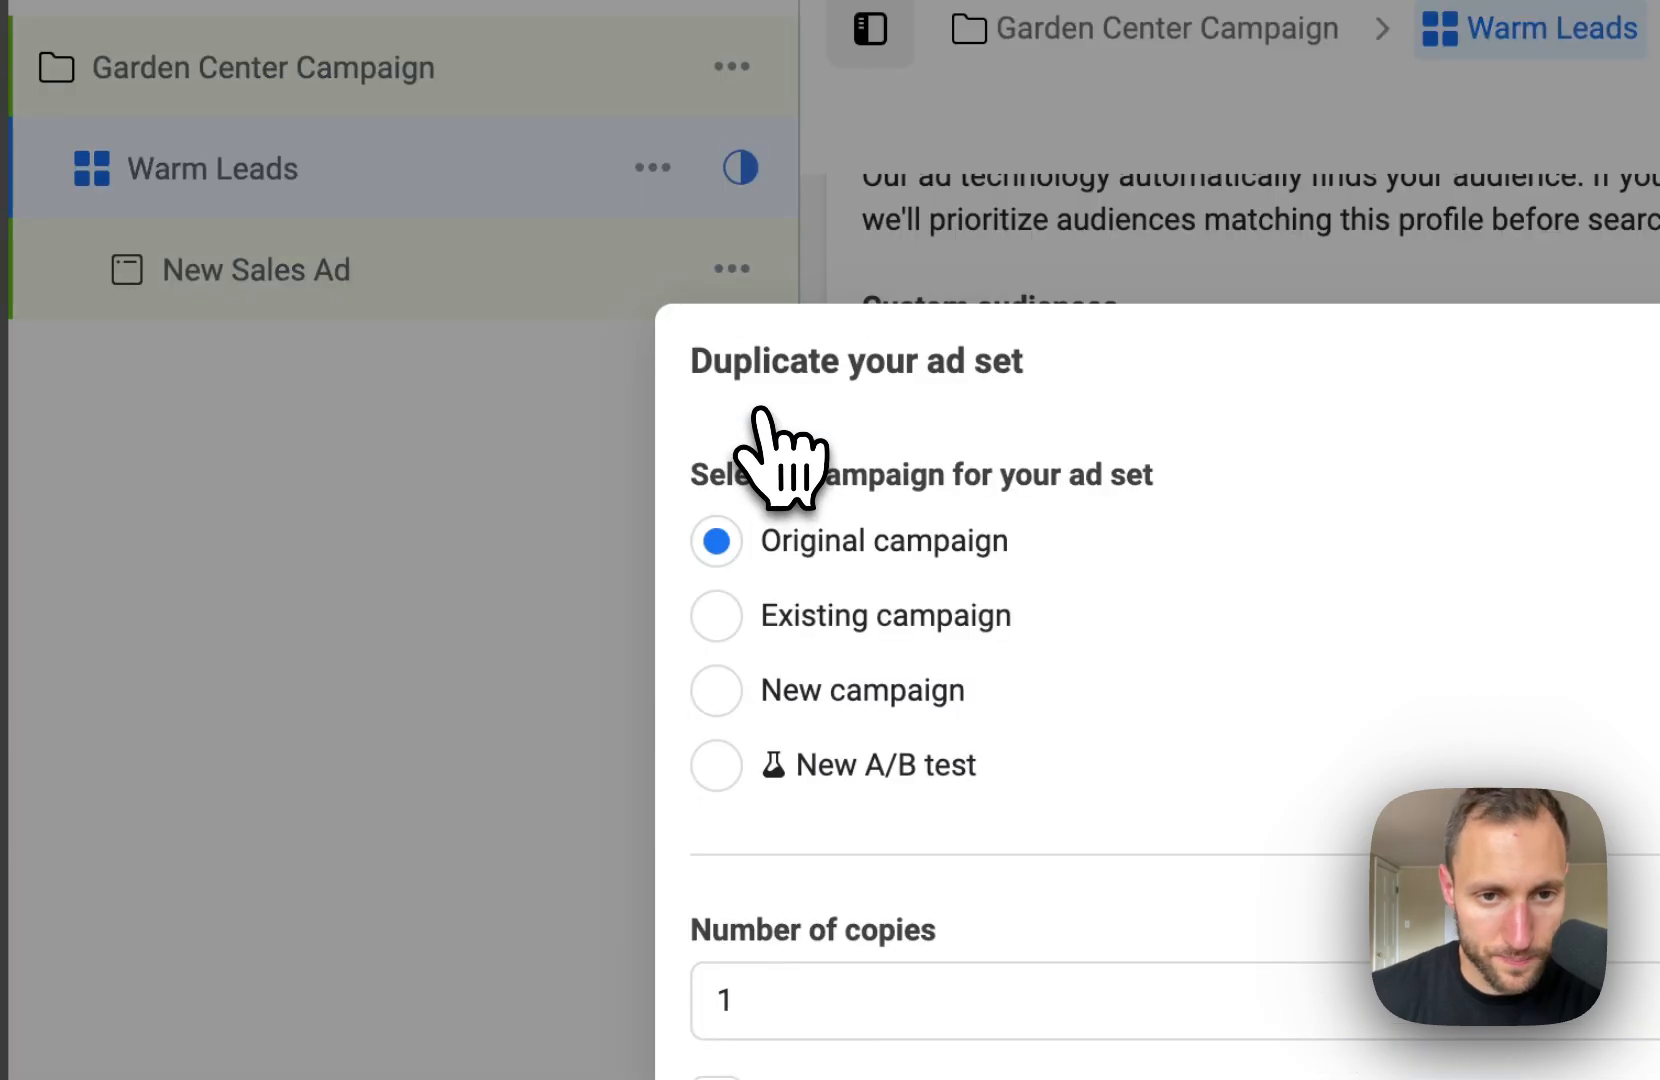
left_click(790, 1003)
key("BackSpace")
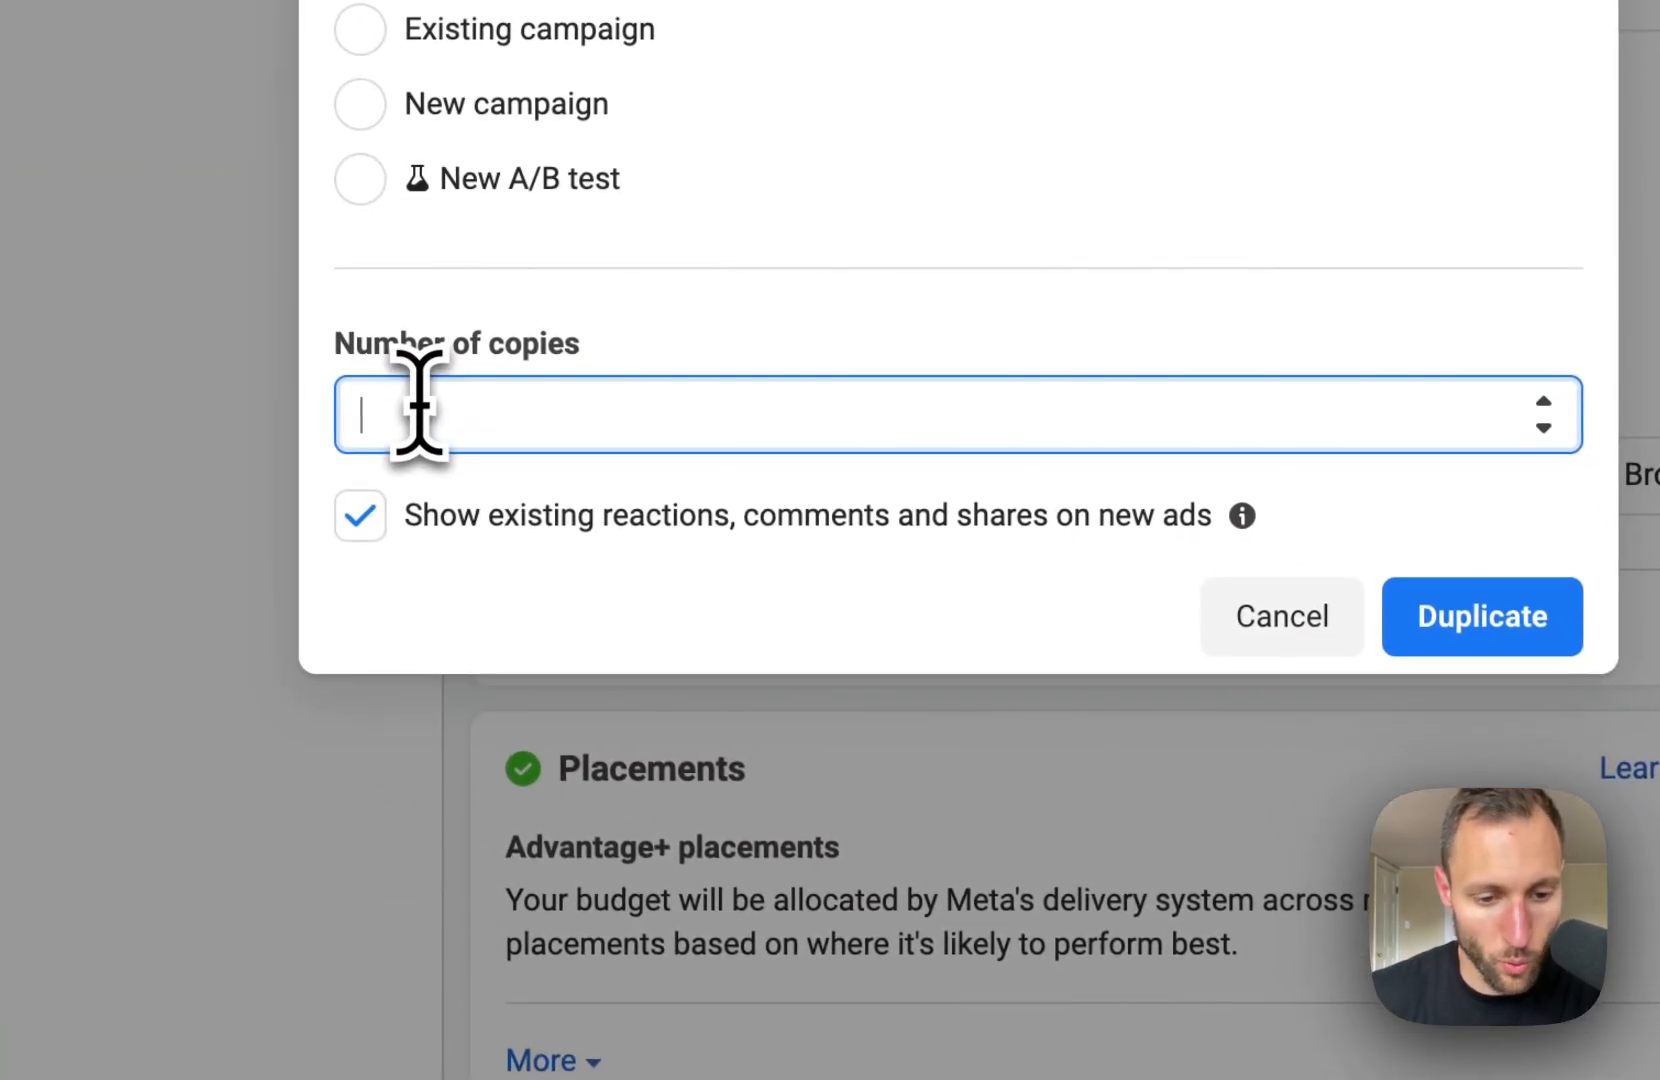
type("4")
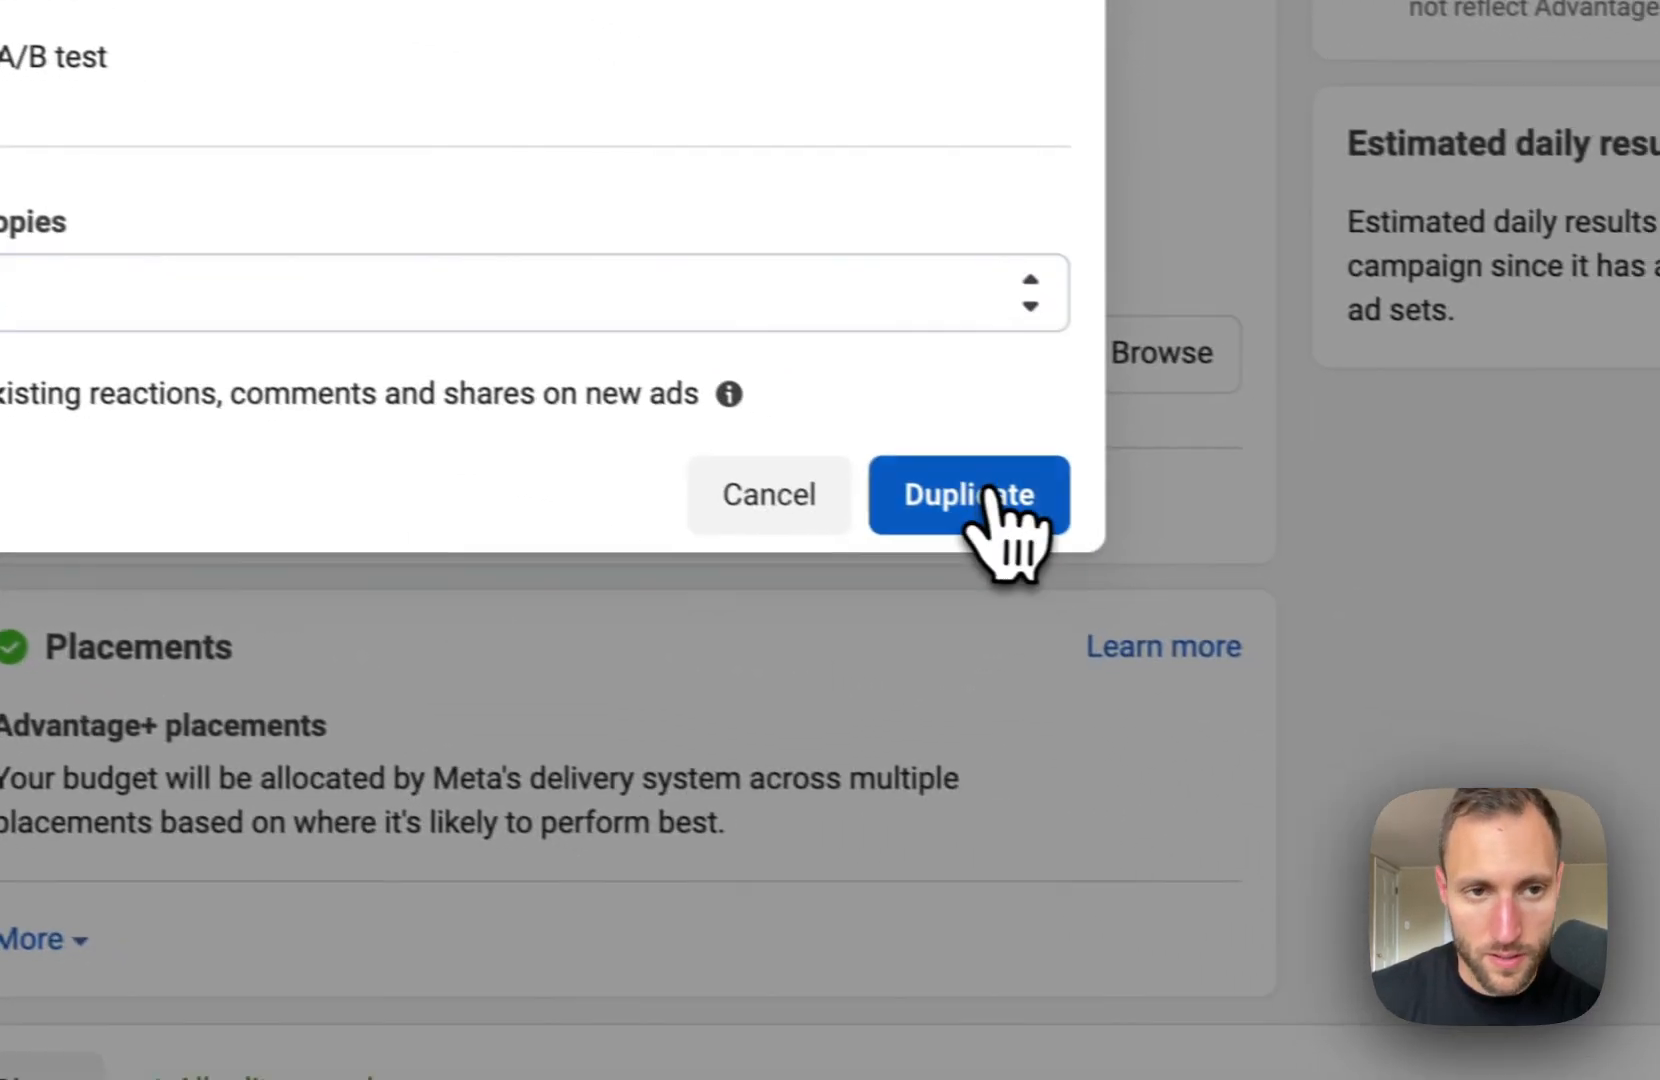
left_click(1508, 614)
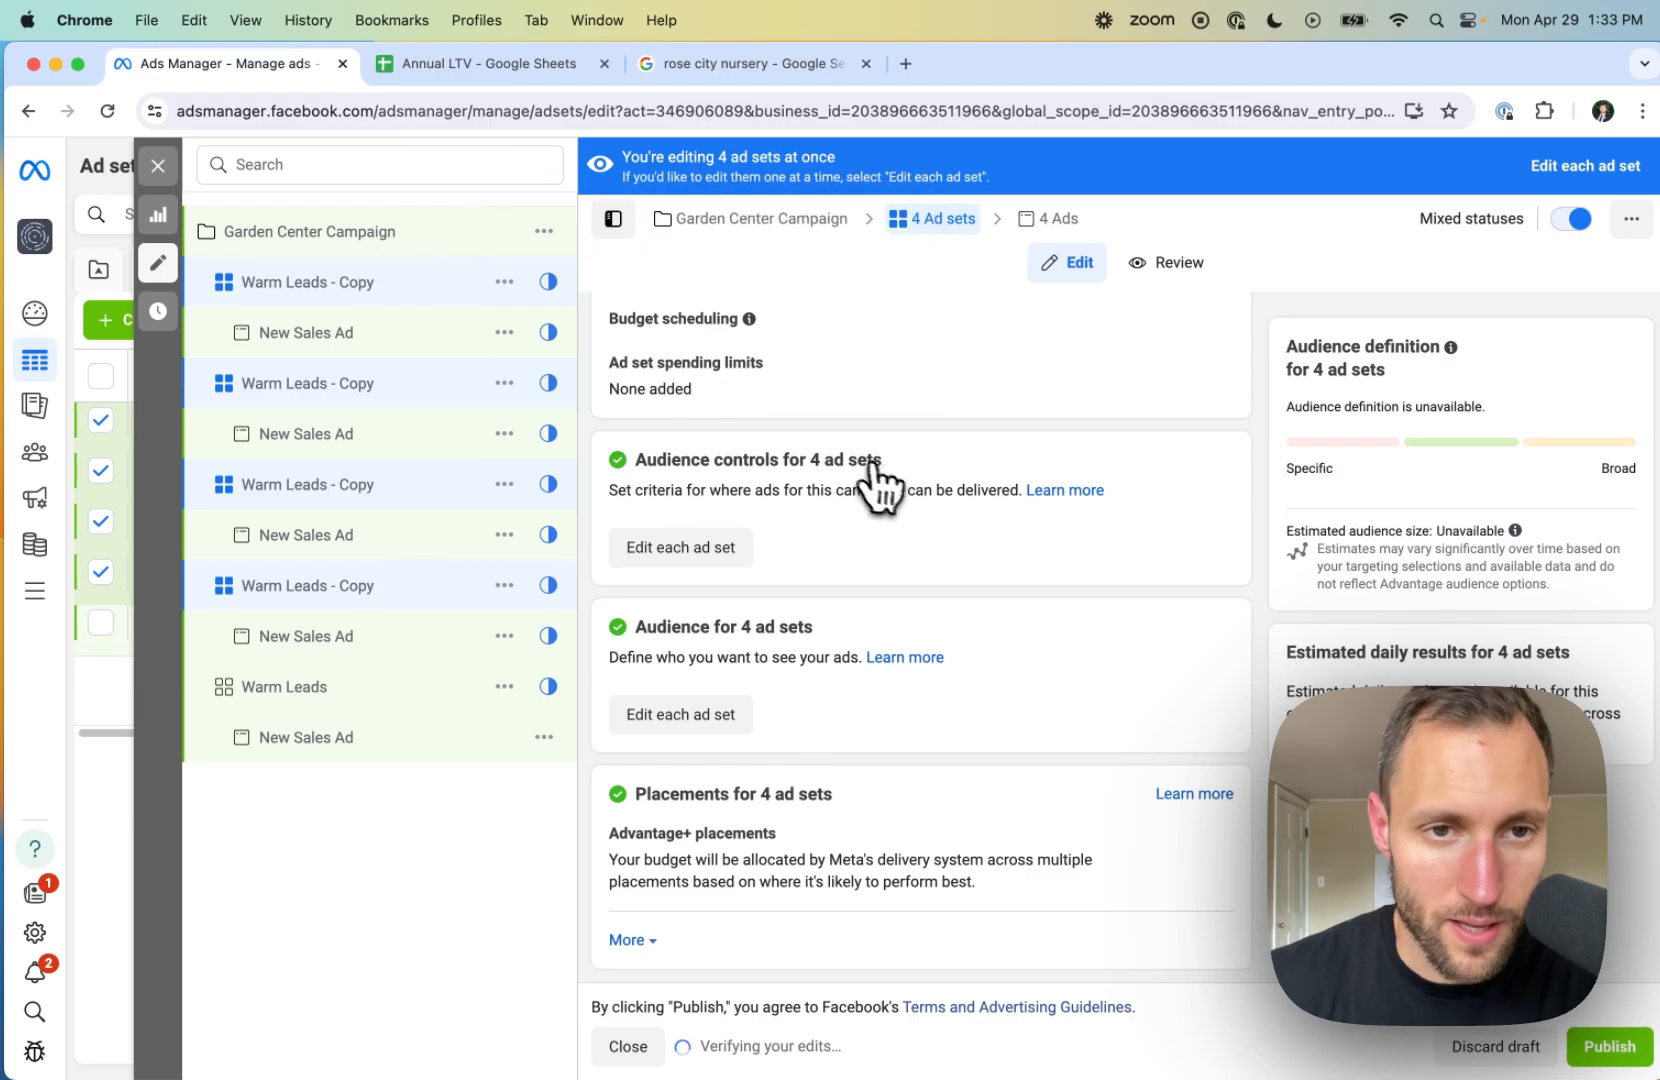
Step: Open the first Warm Leads copy on its own and remove the 2023 Customers list from its custom audiences
scroll(874, 382, "down", 5)
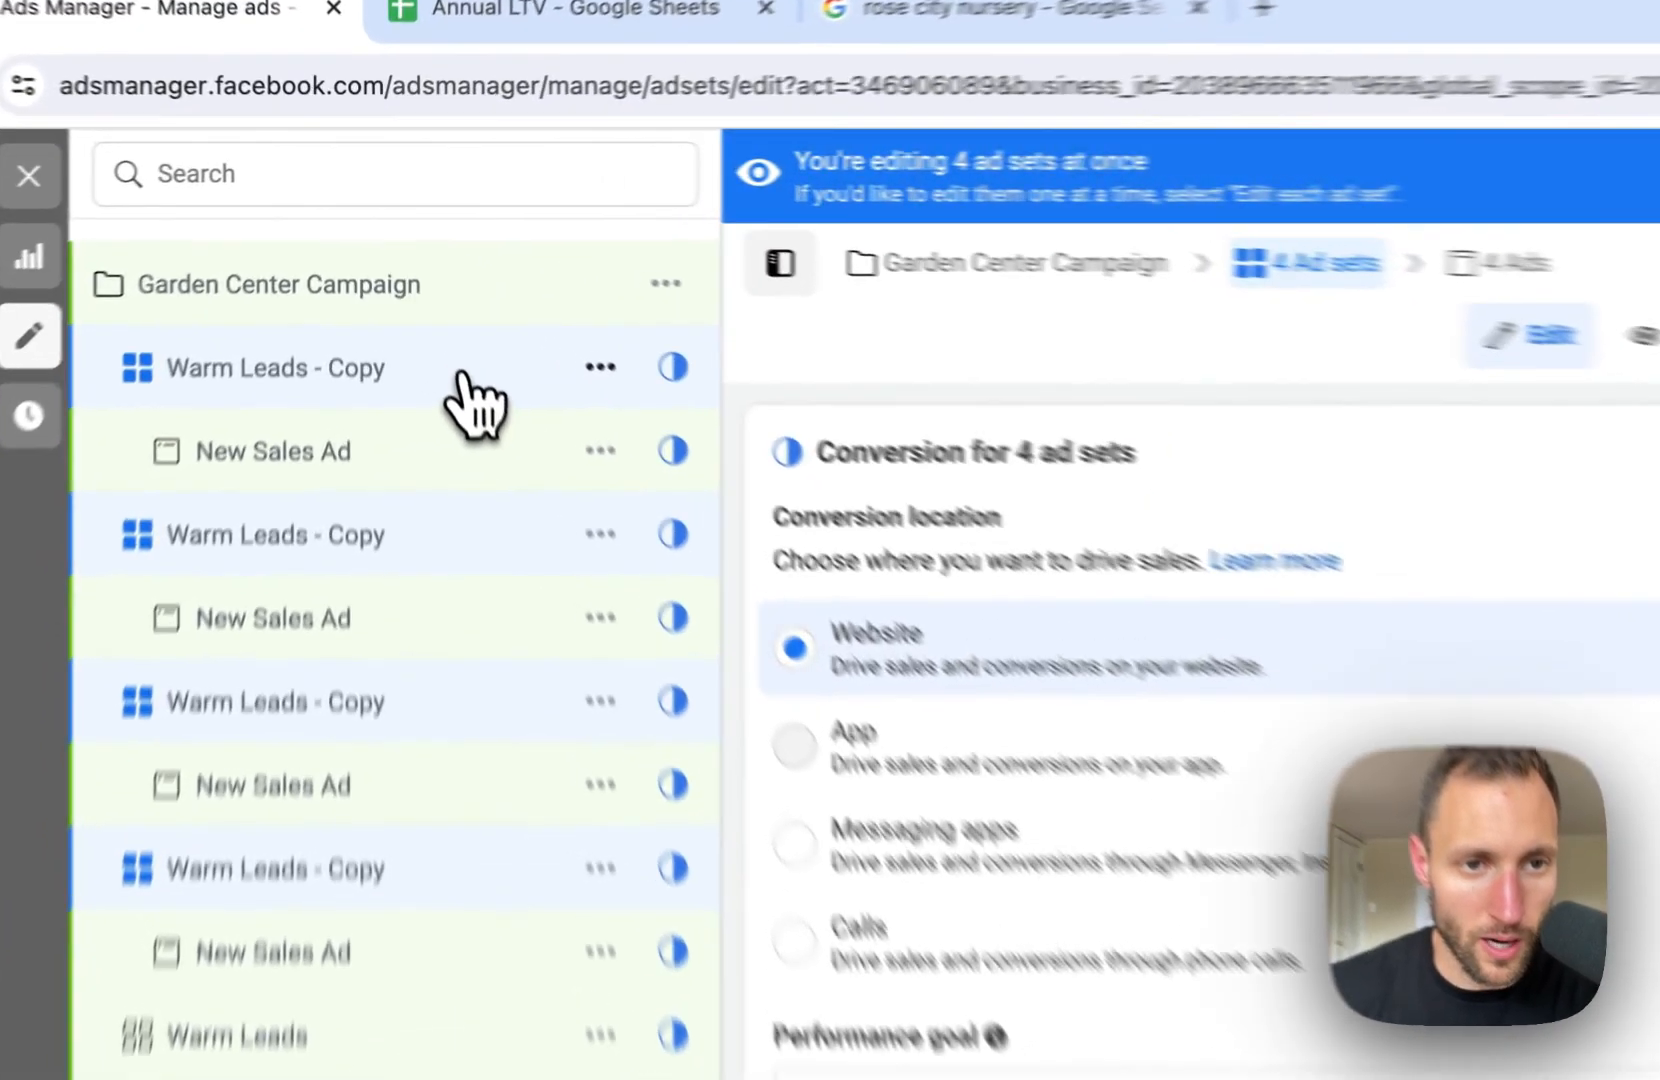
left_click(417, 288)
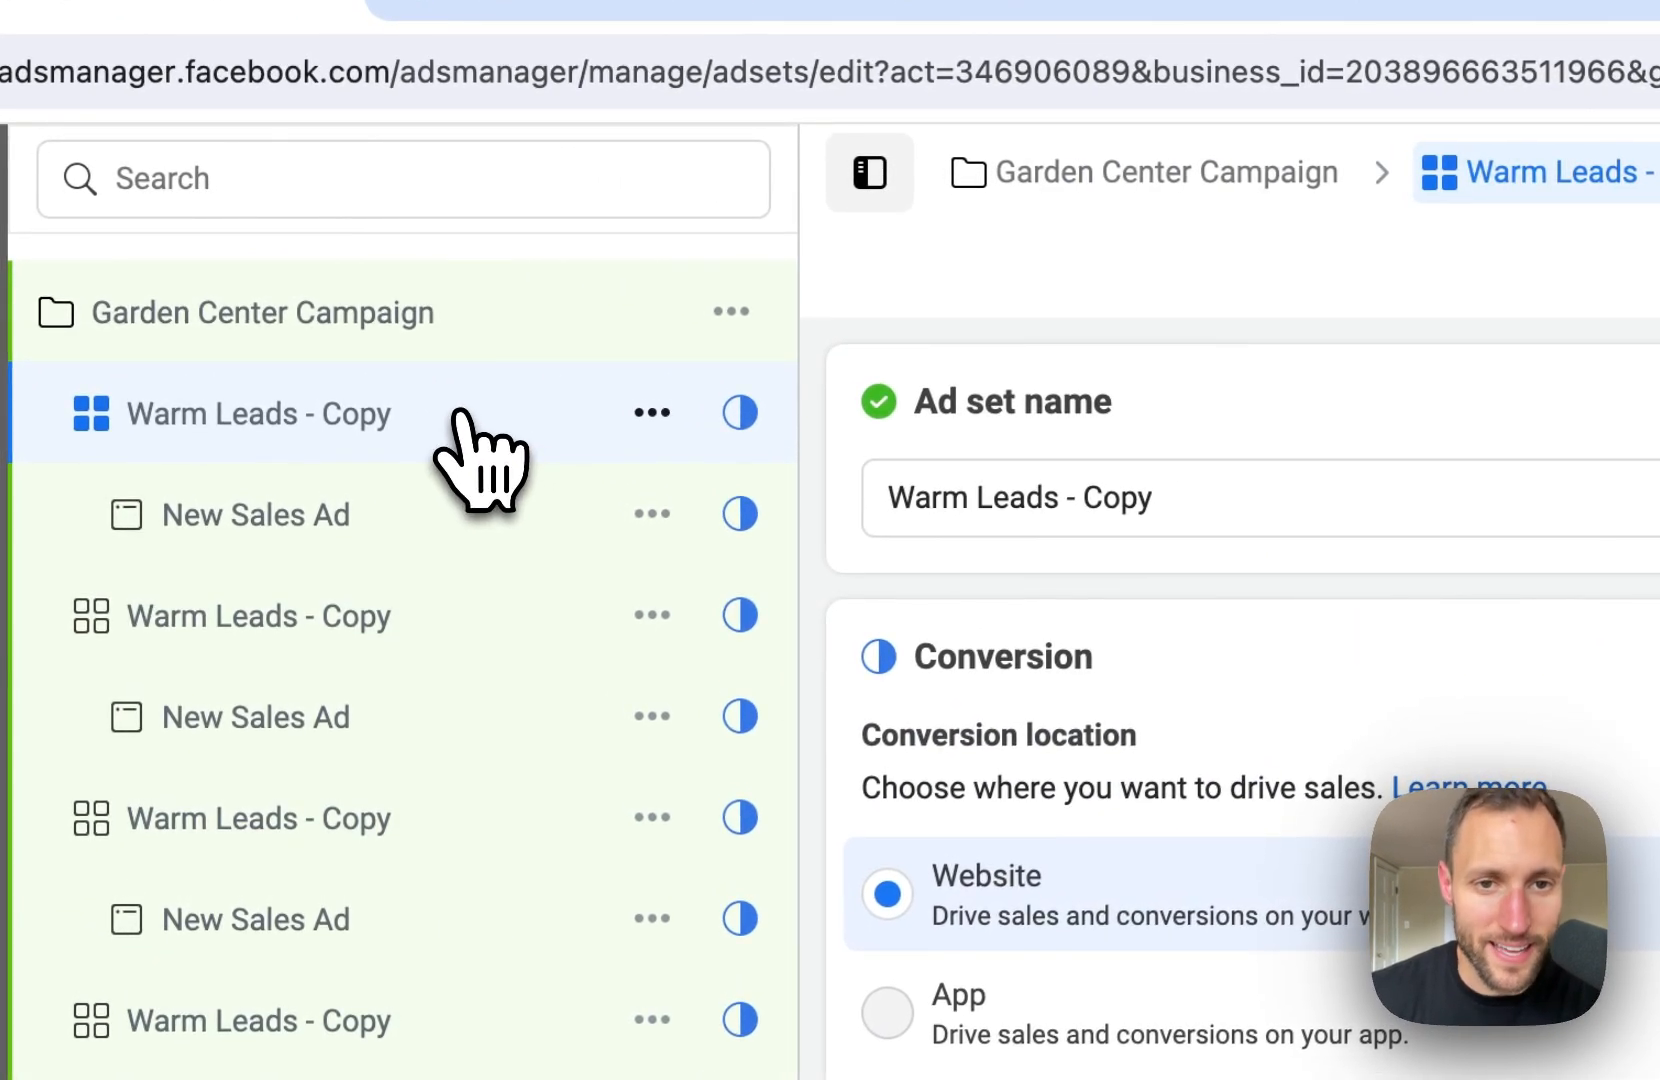
scroll(1093, 678, "down", 7)
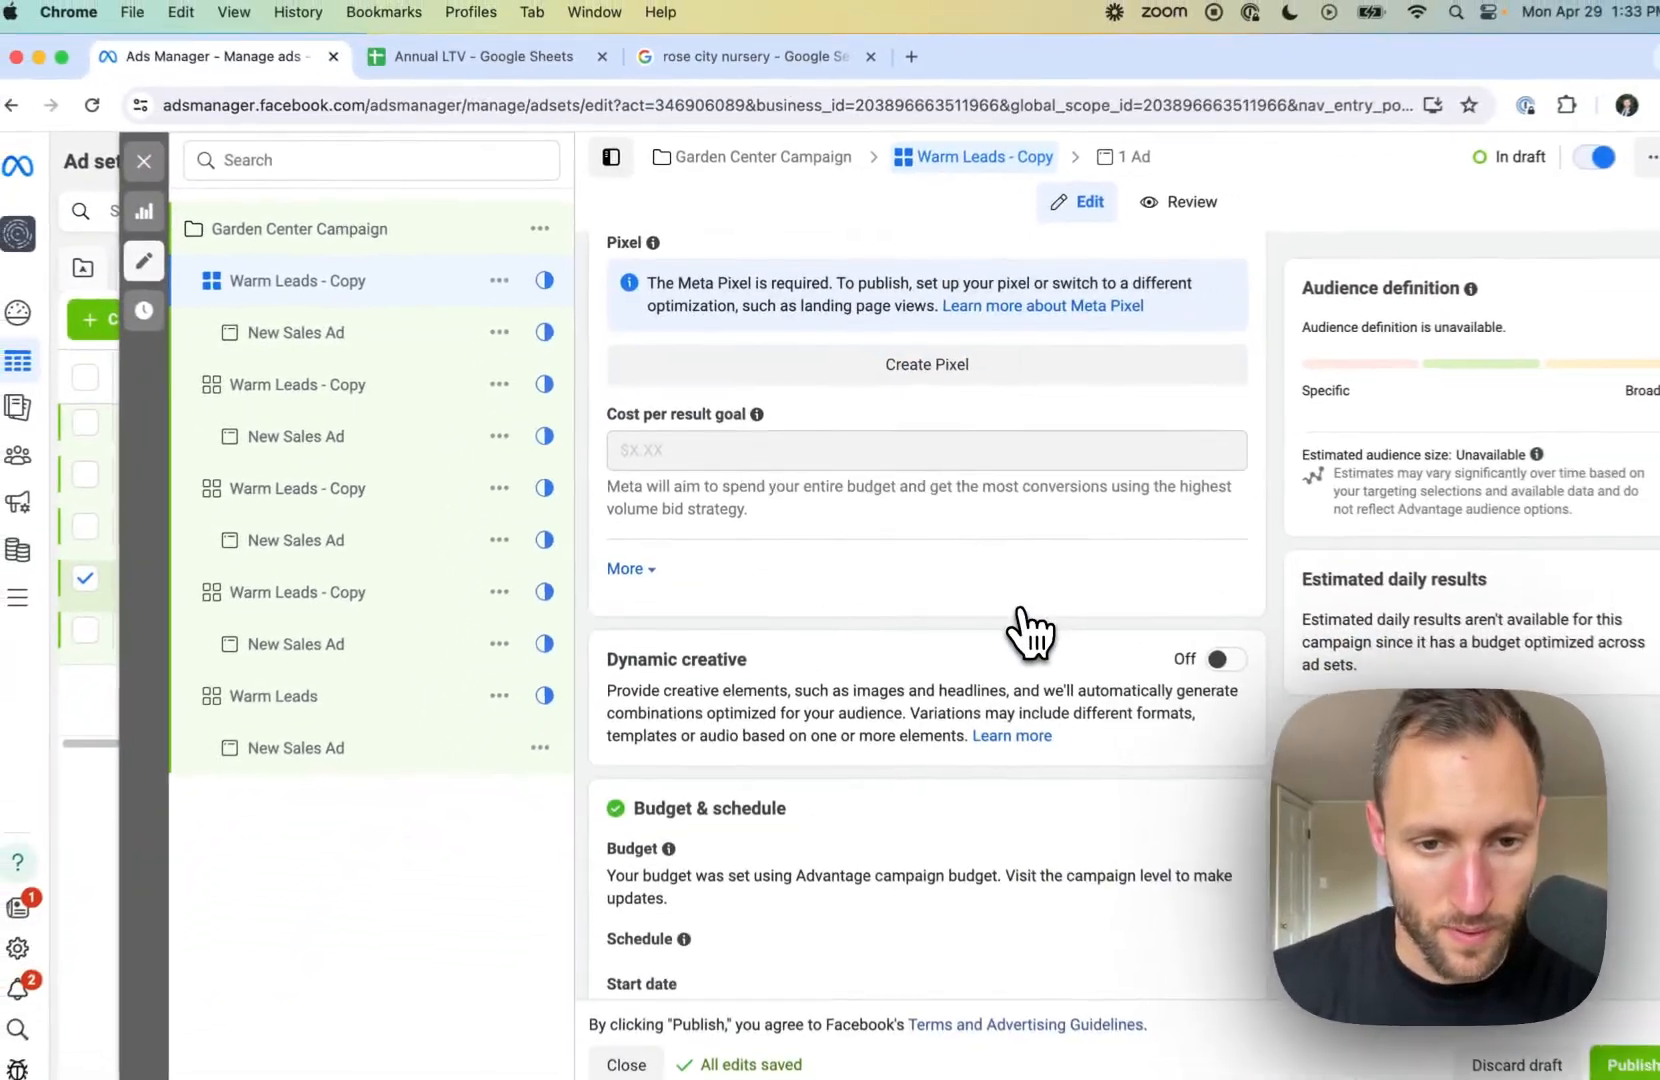
scroll(1030, 630, "down", 10)
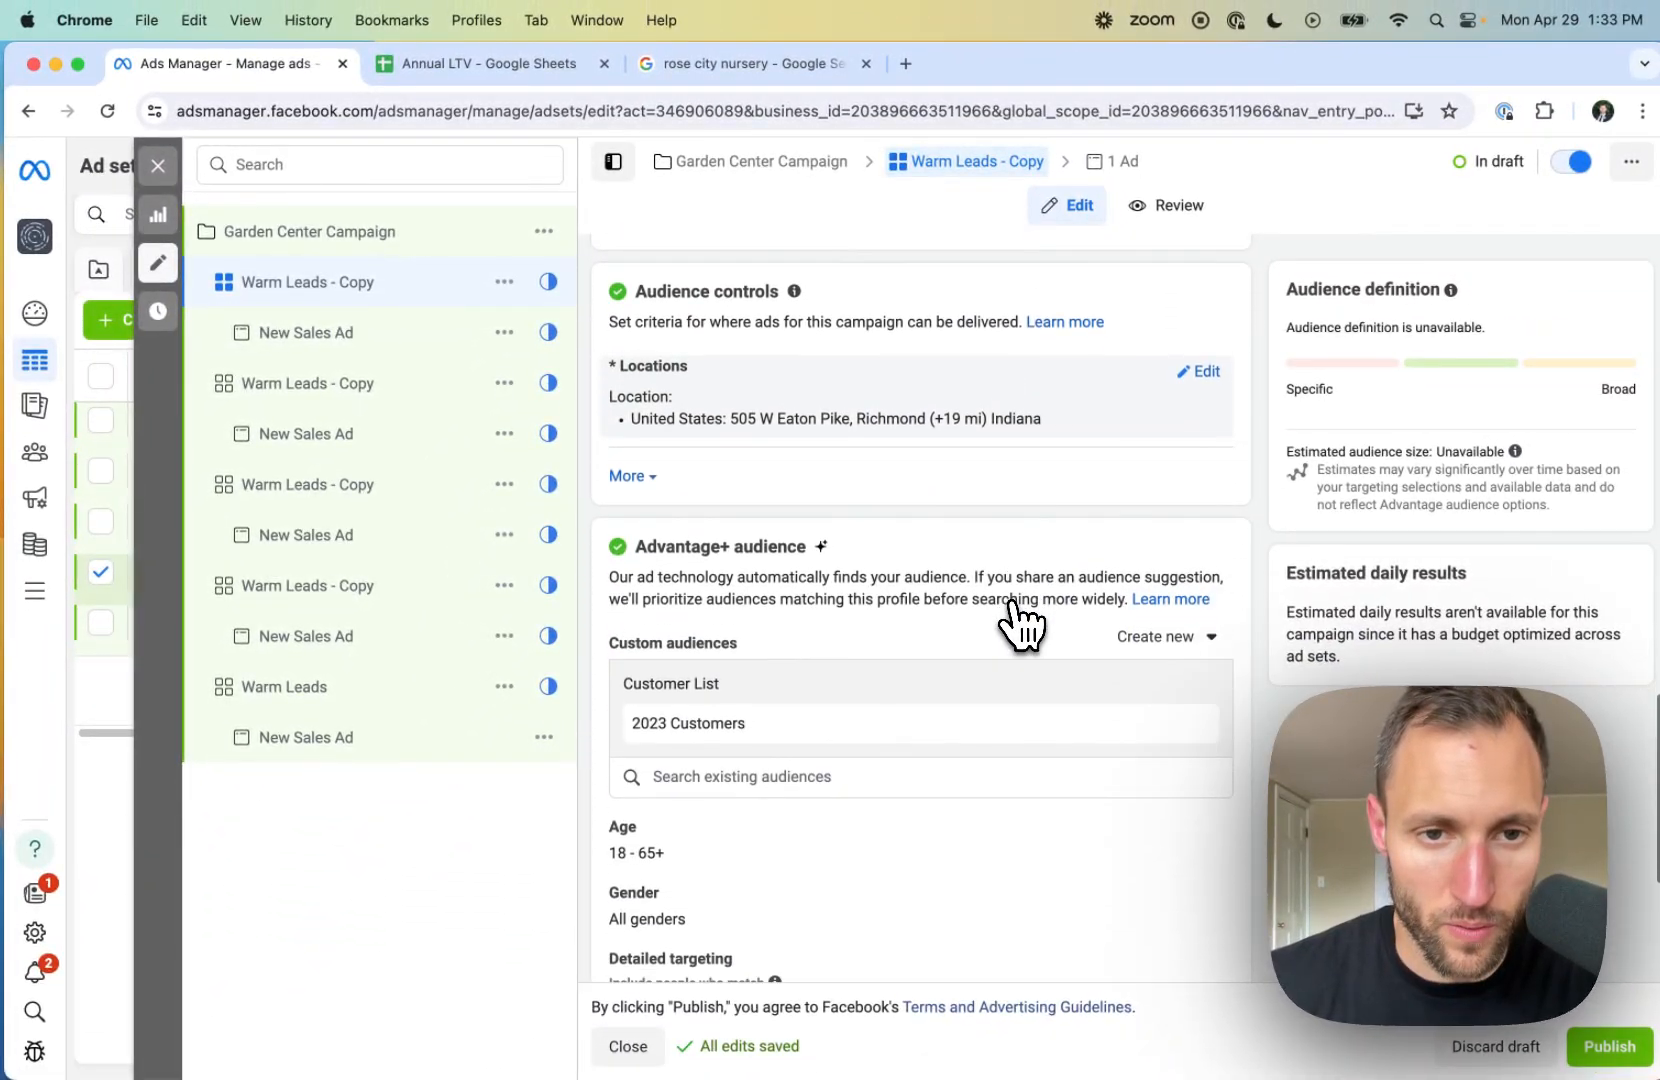
scroll(1019, 623, "down", 5)
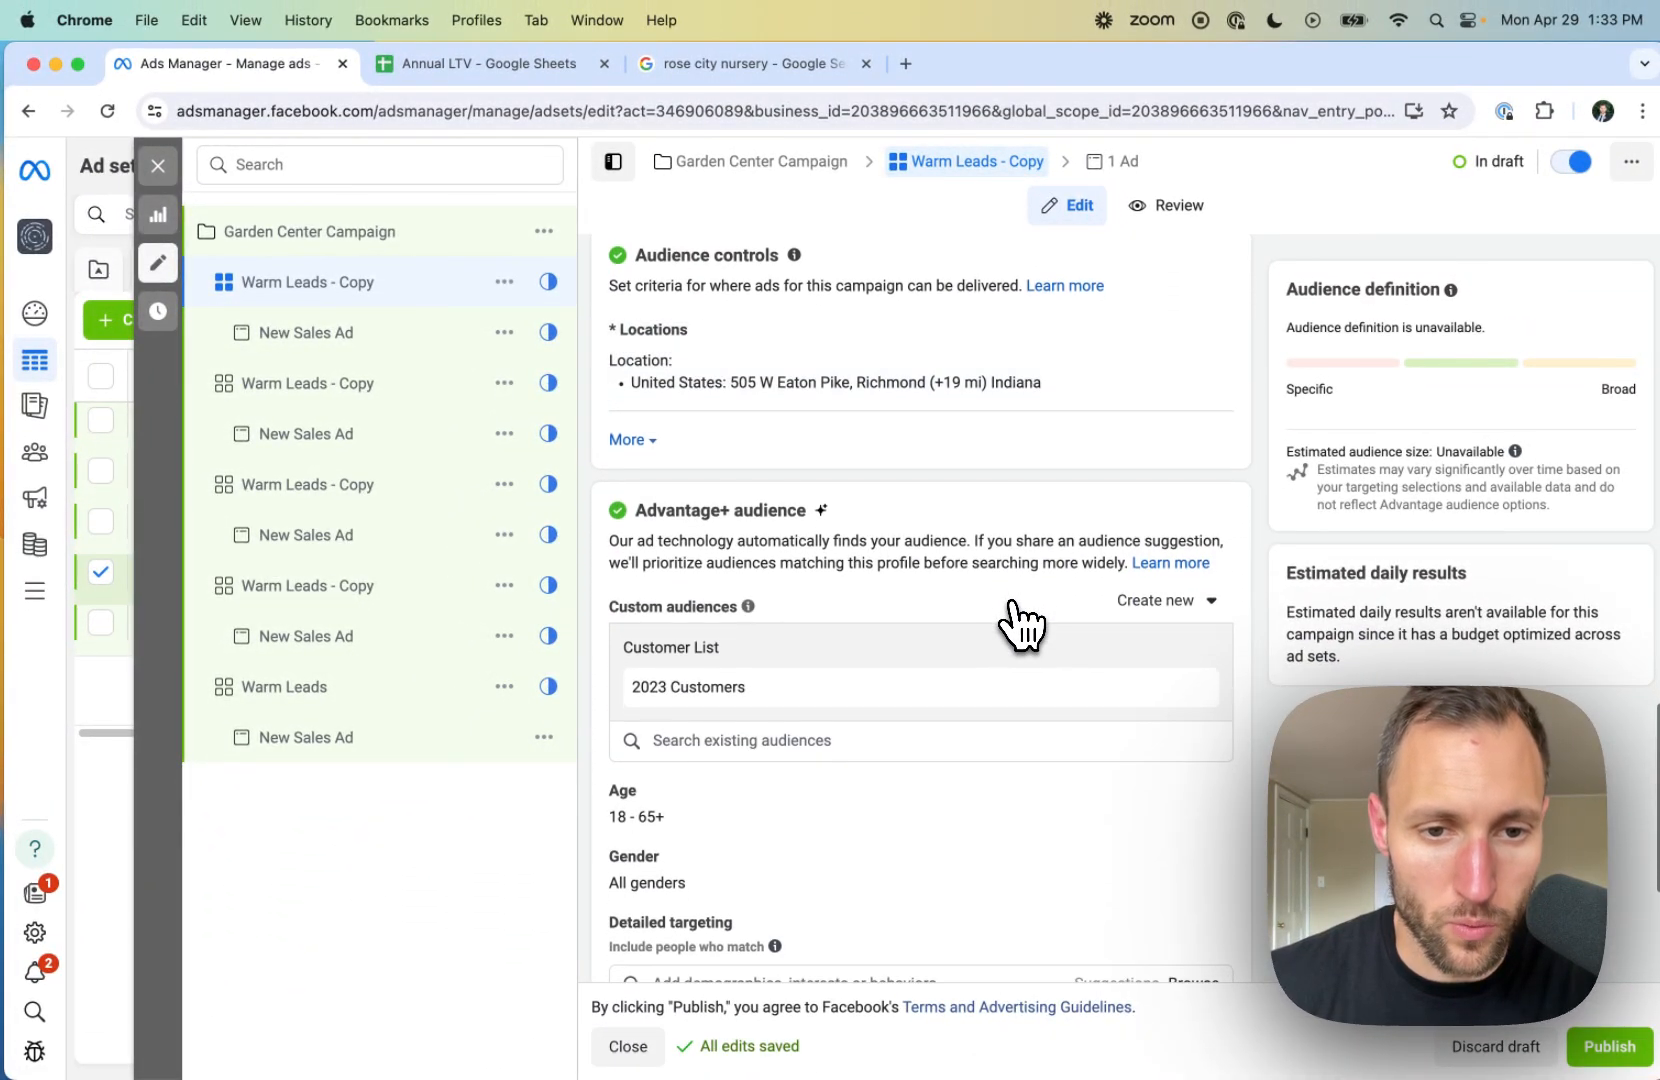
mouse_move(1180, 556)
left_click(1180, 437)
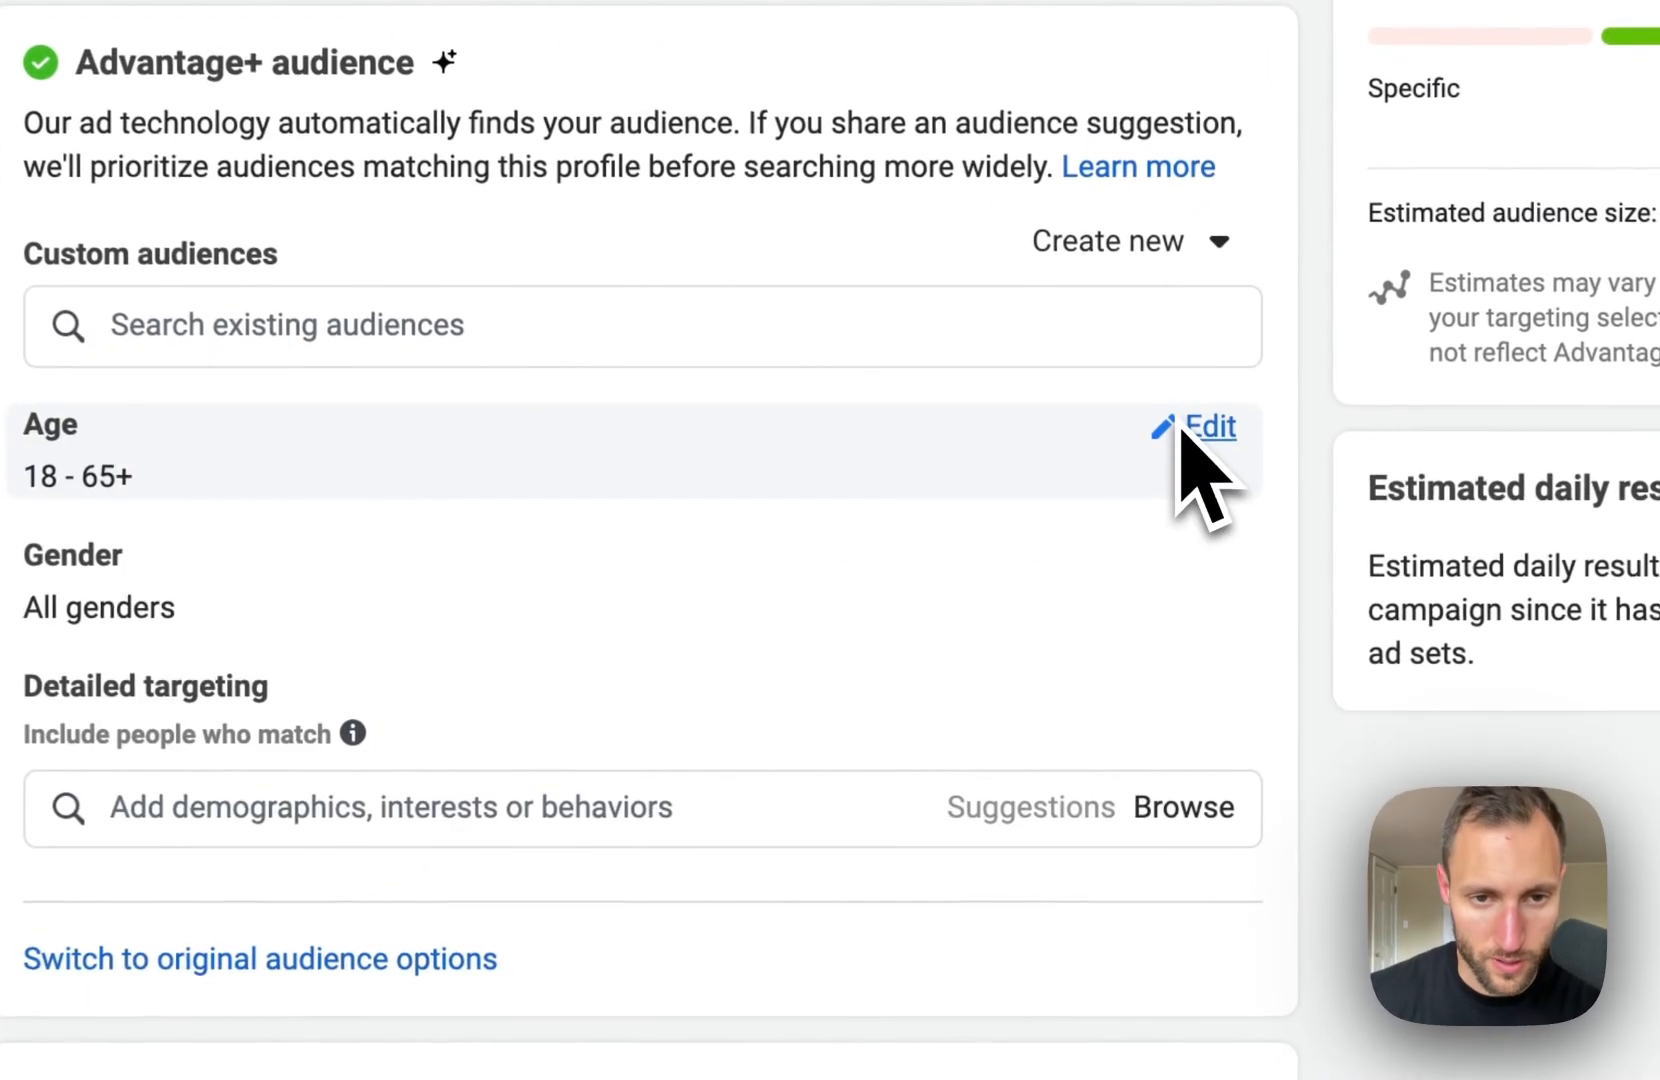
Step: Add the interest "Plant (plants and flowers)" to the first copy's detailed targeting
scroll(845, 600, "down", 1)
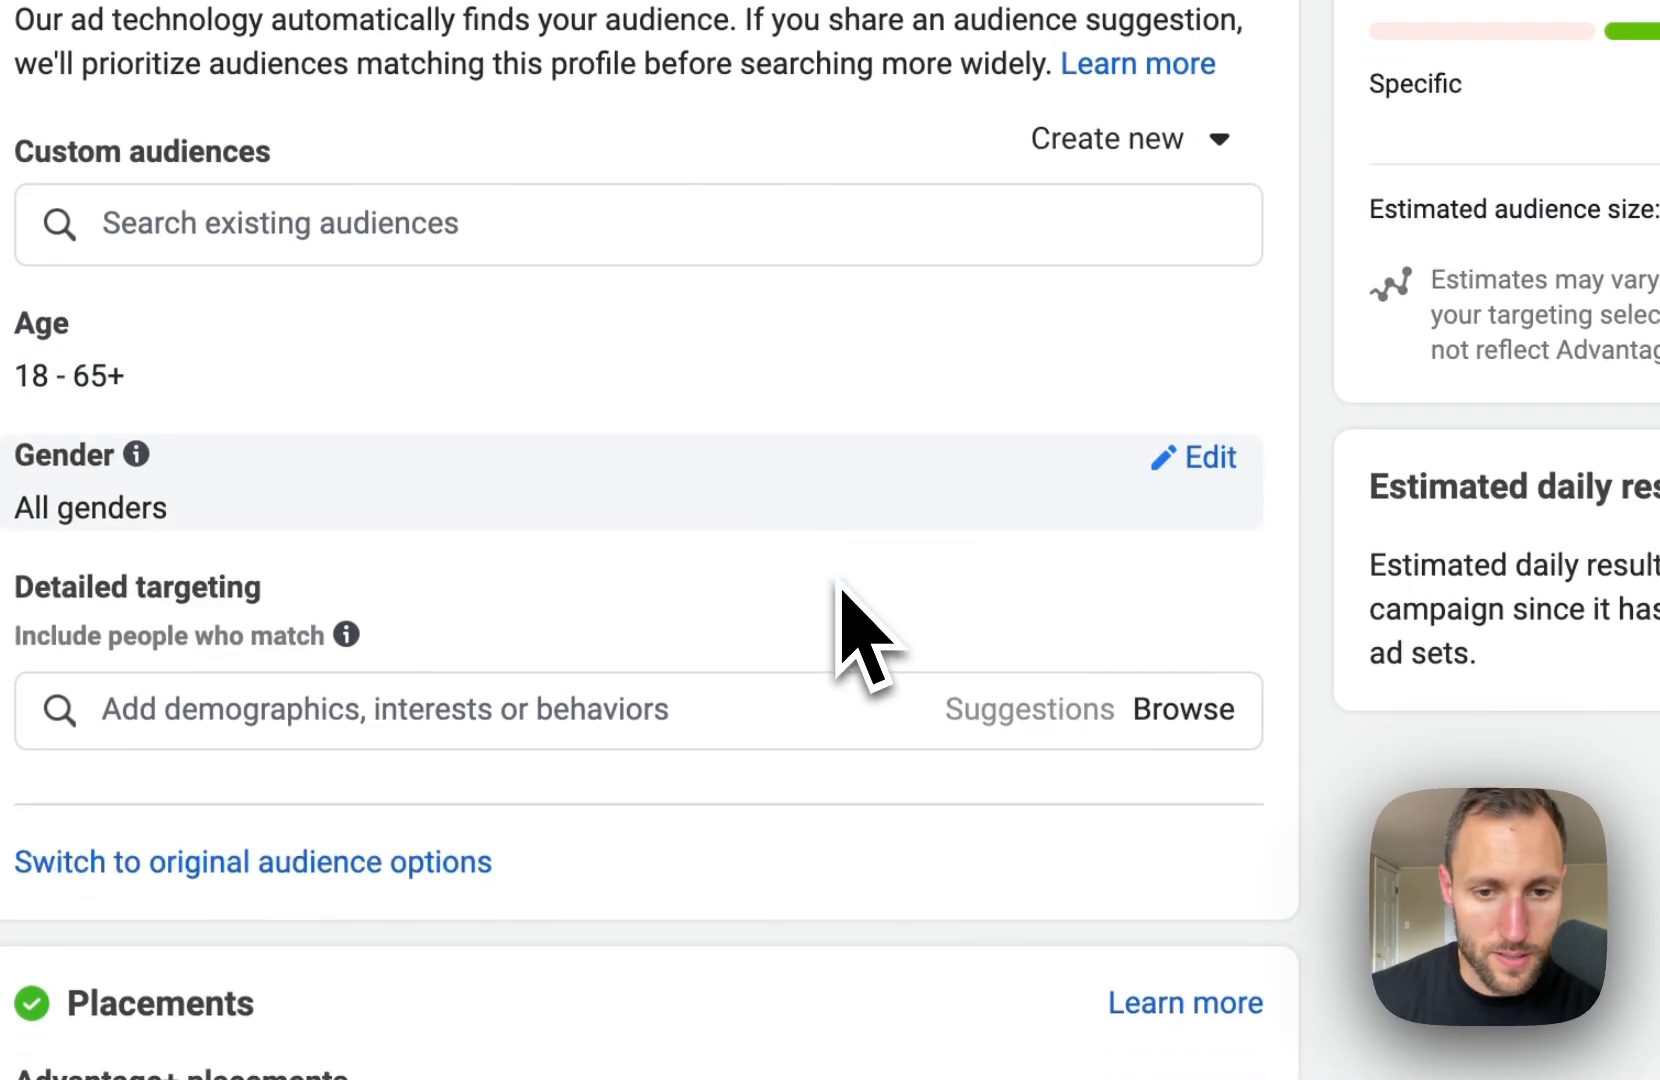
scroll(840, 600, "down", 1)
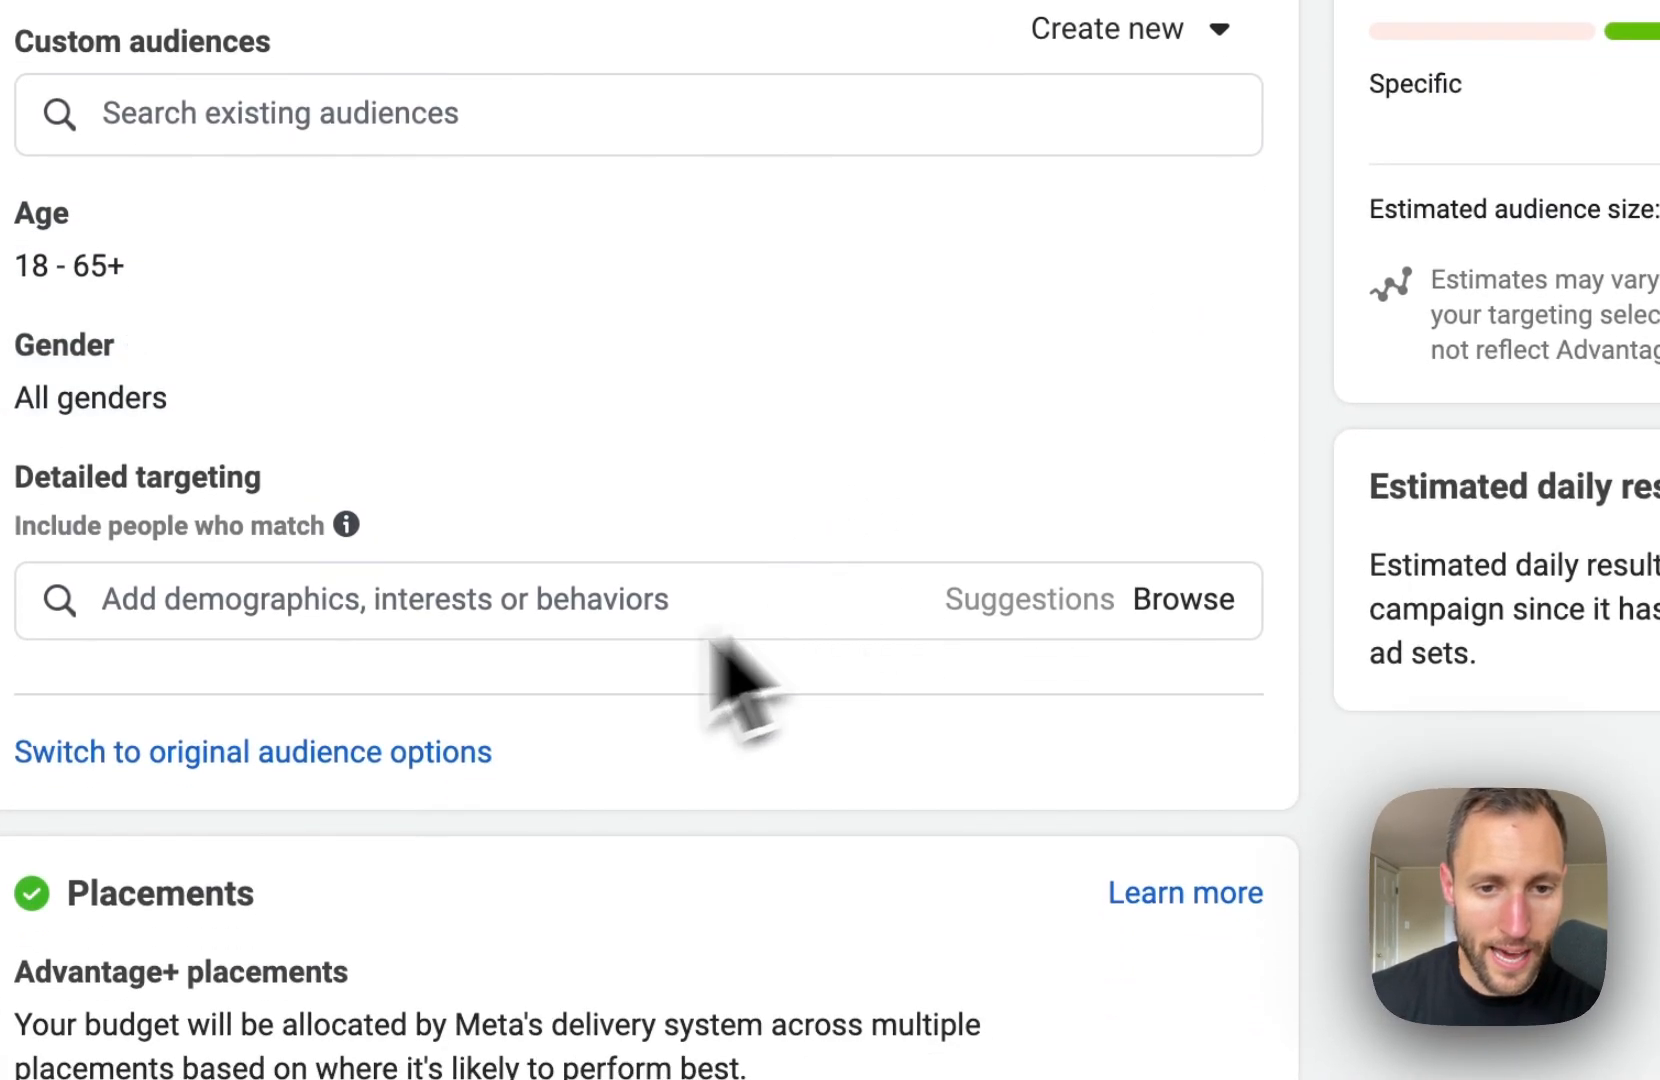
left_click(474, 605)
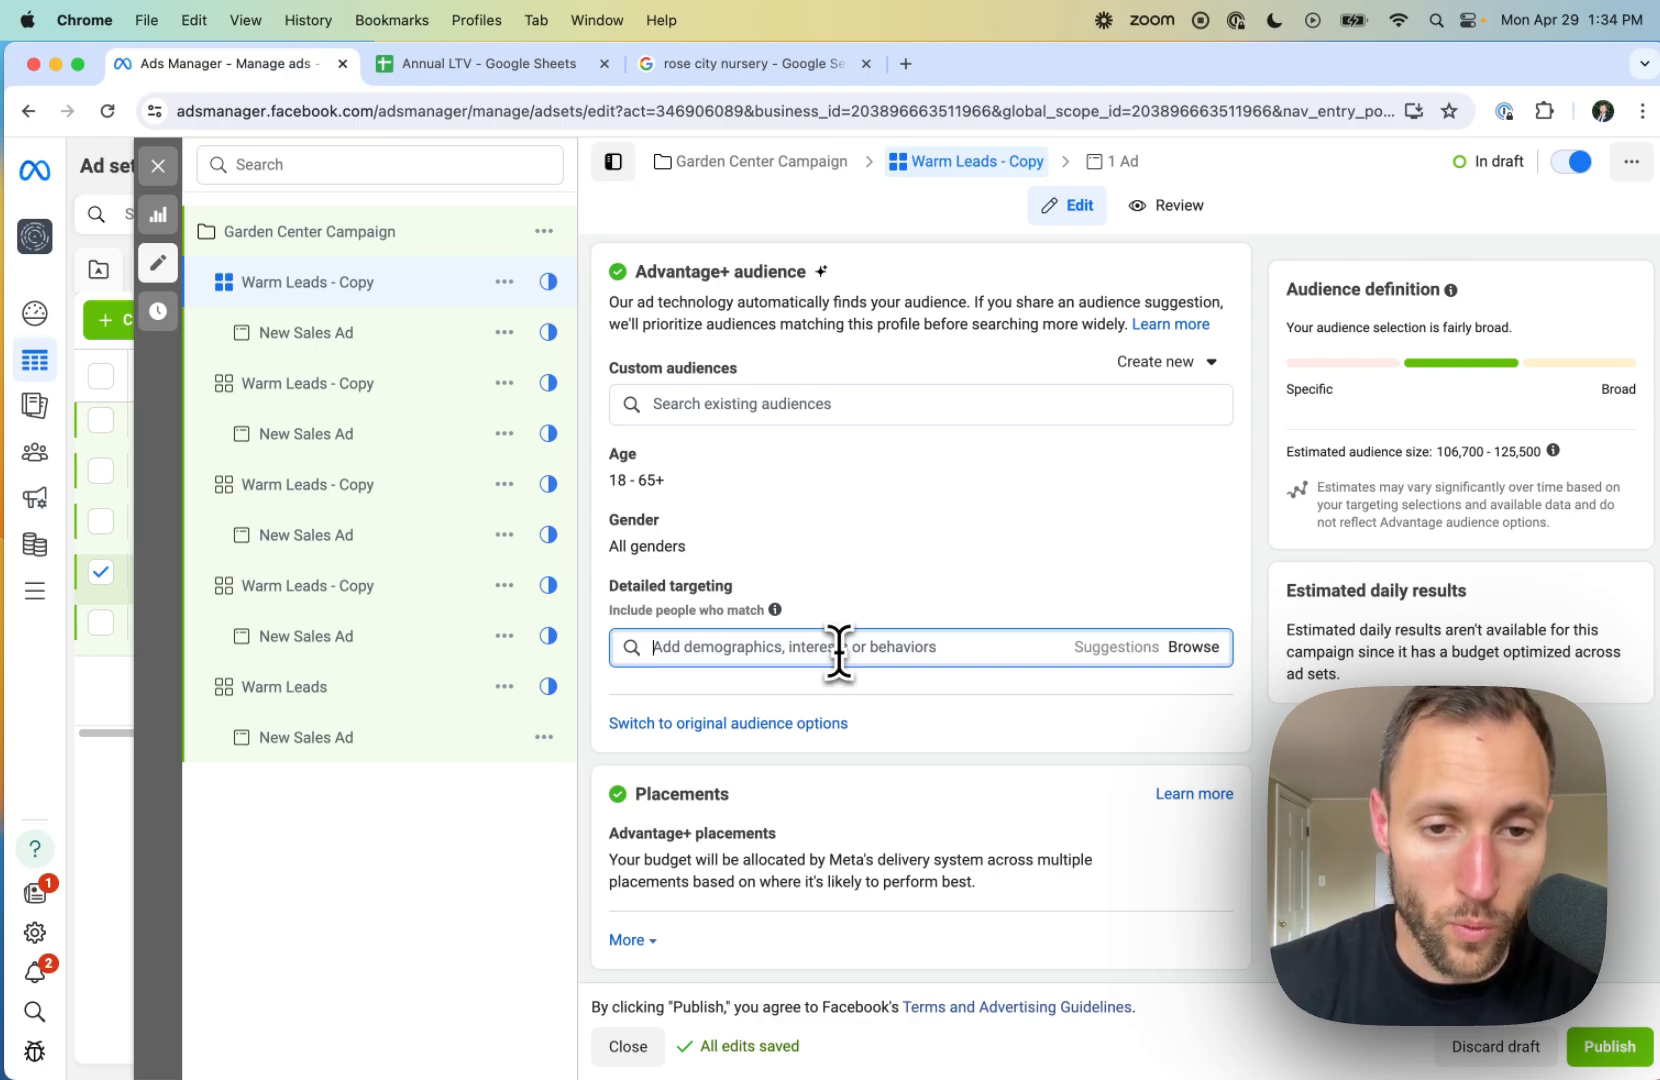
type("Plants")
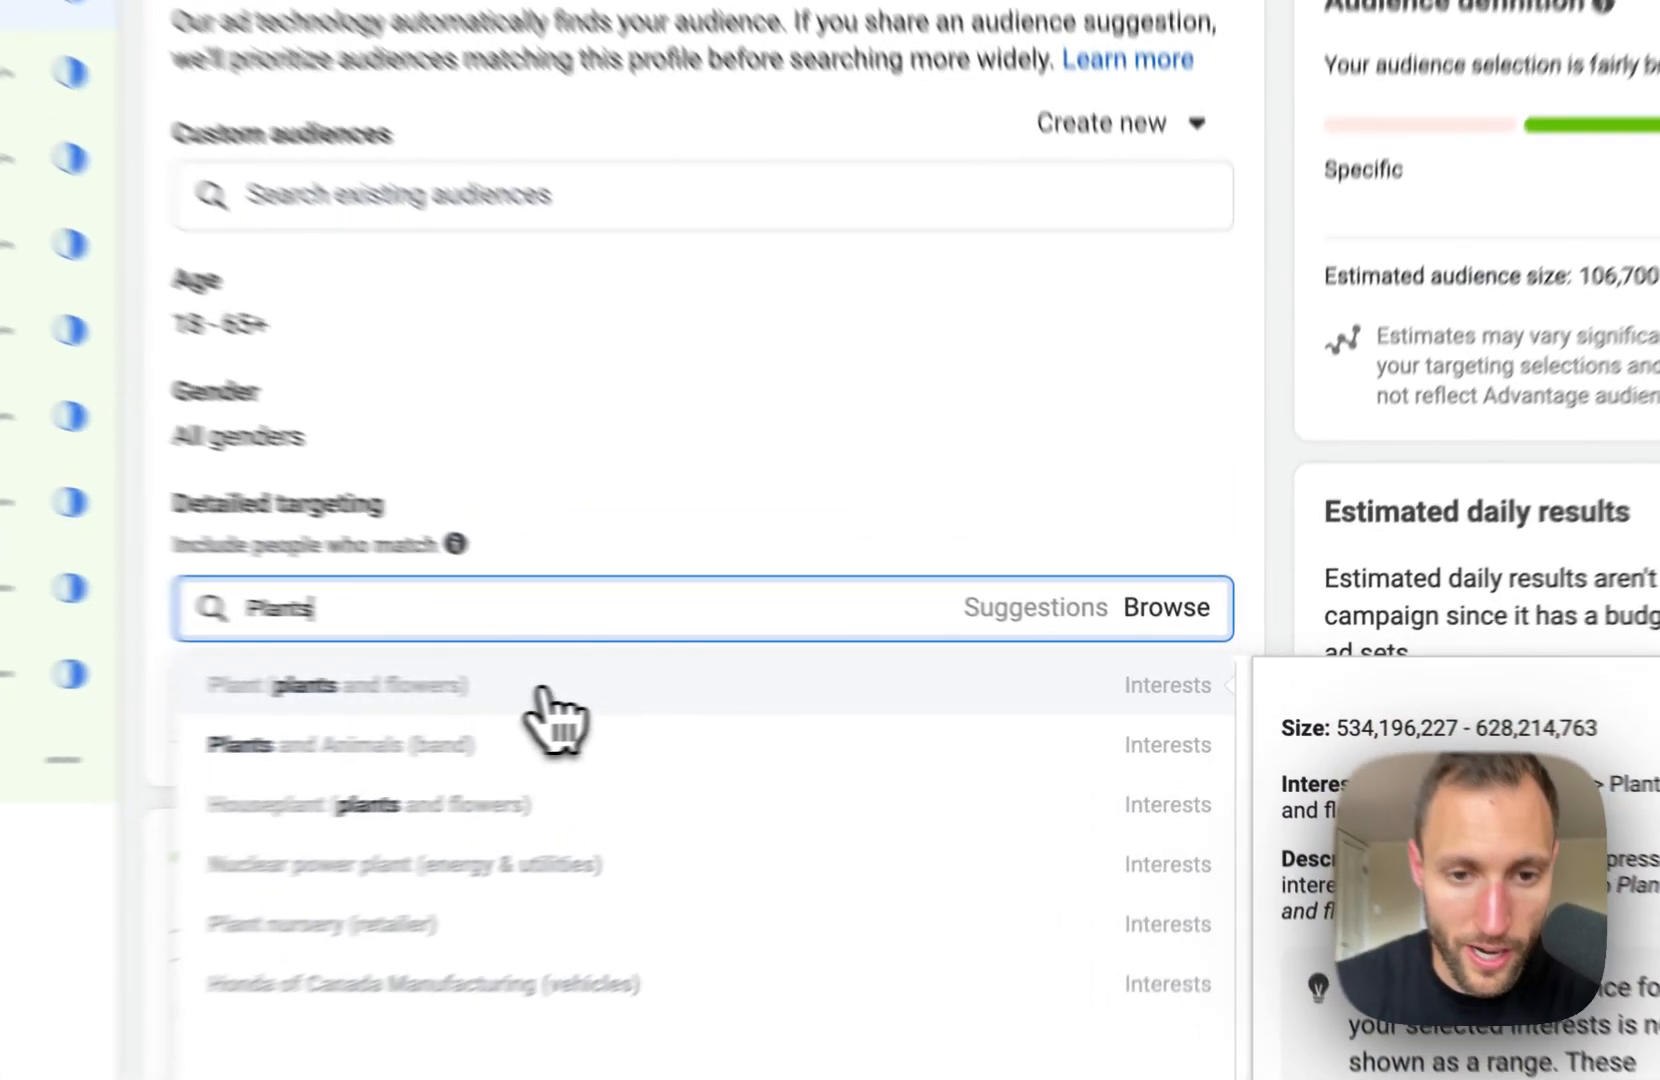
left_click(828, 695)
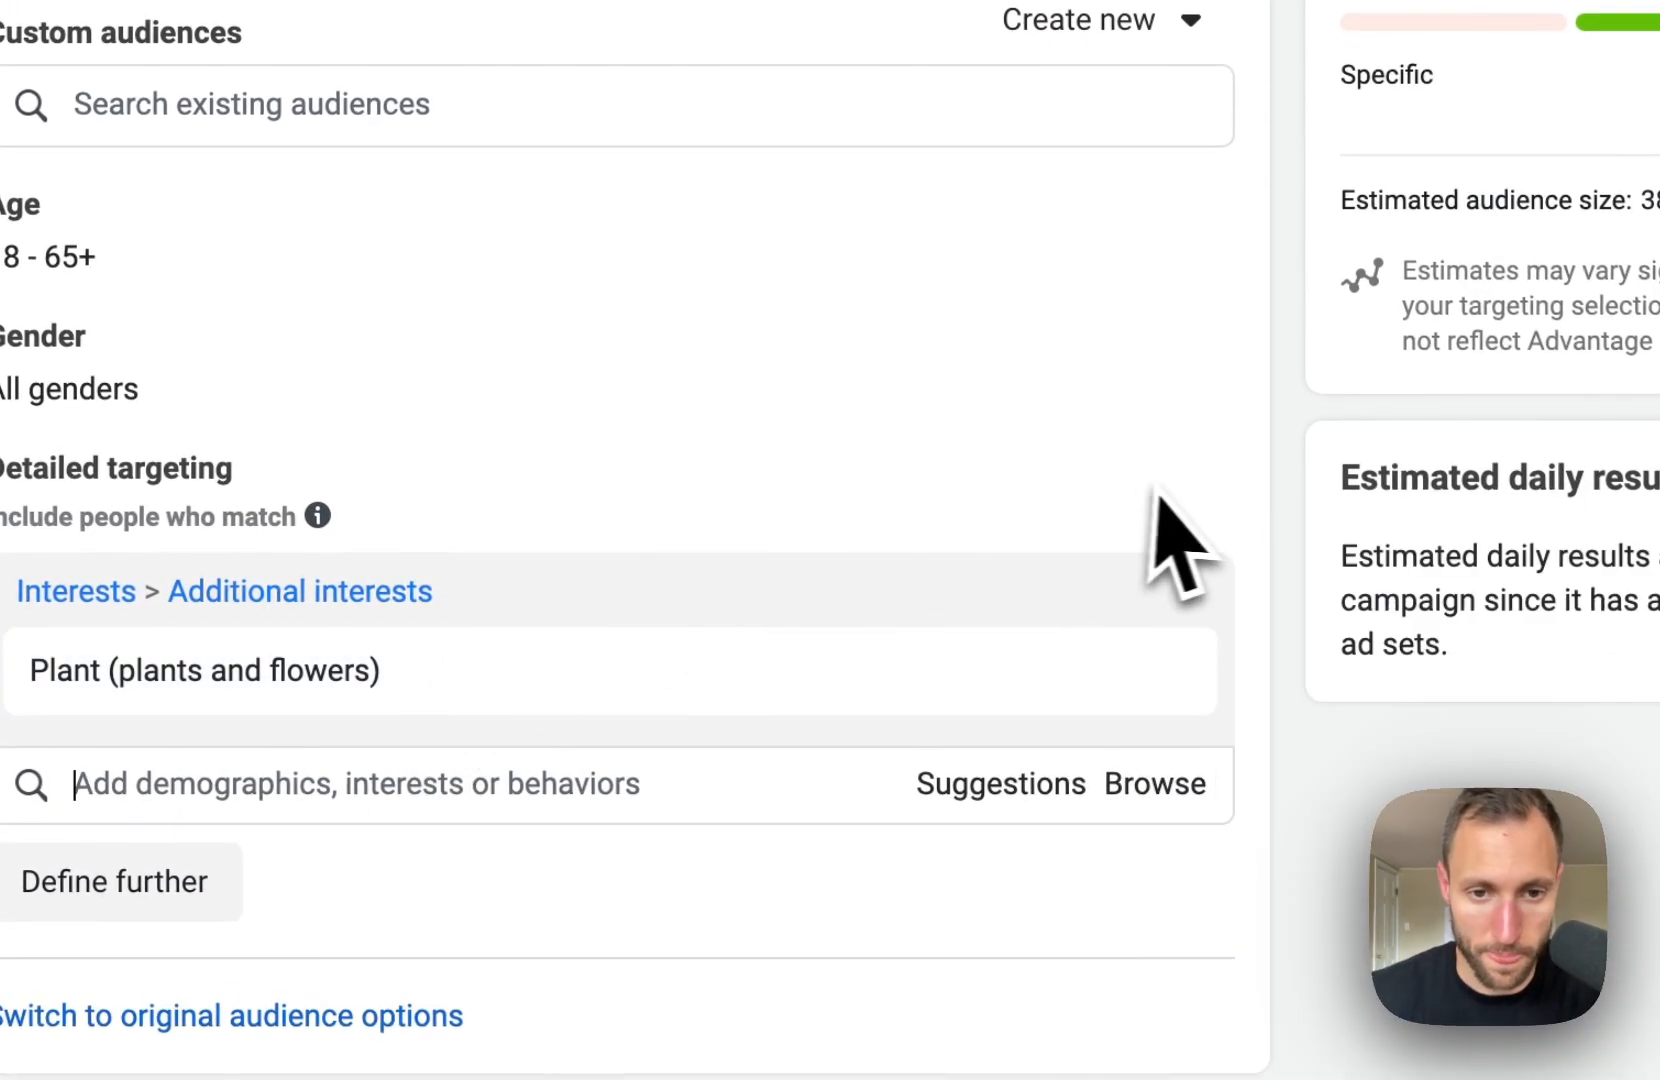
Step: Rename the first Warm Leads copy as "Plants Lovers"
scroll(853, 606, "up", 20)
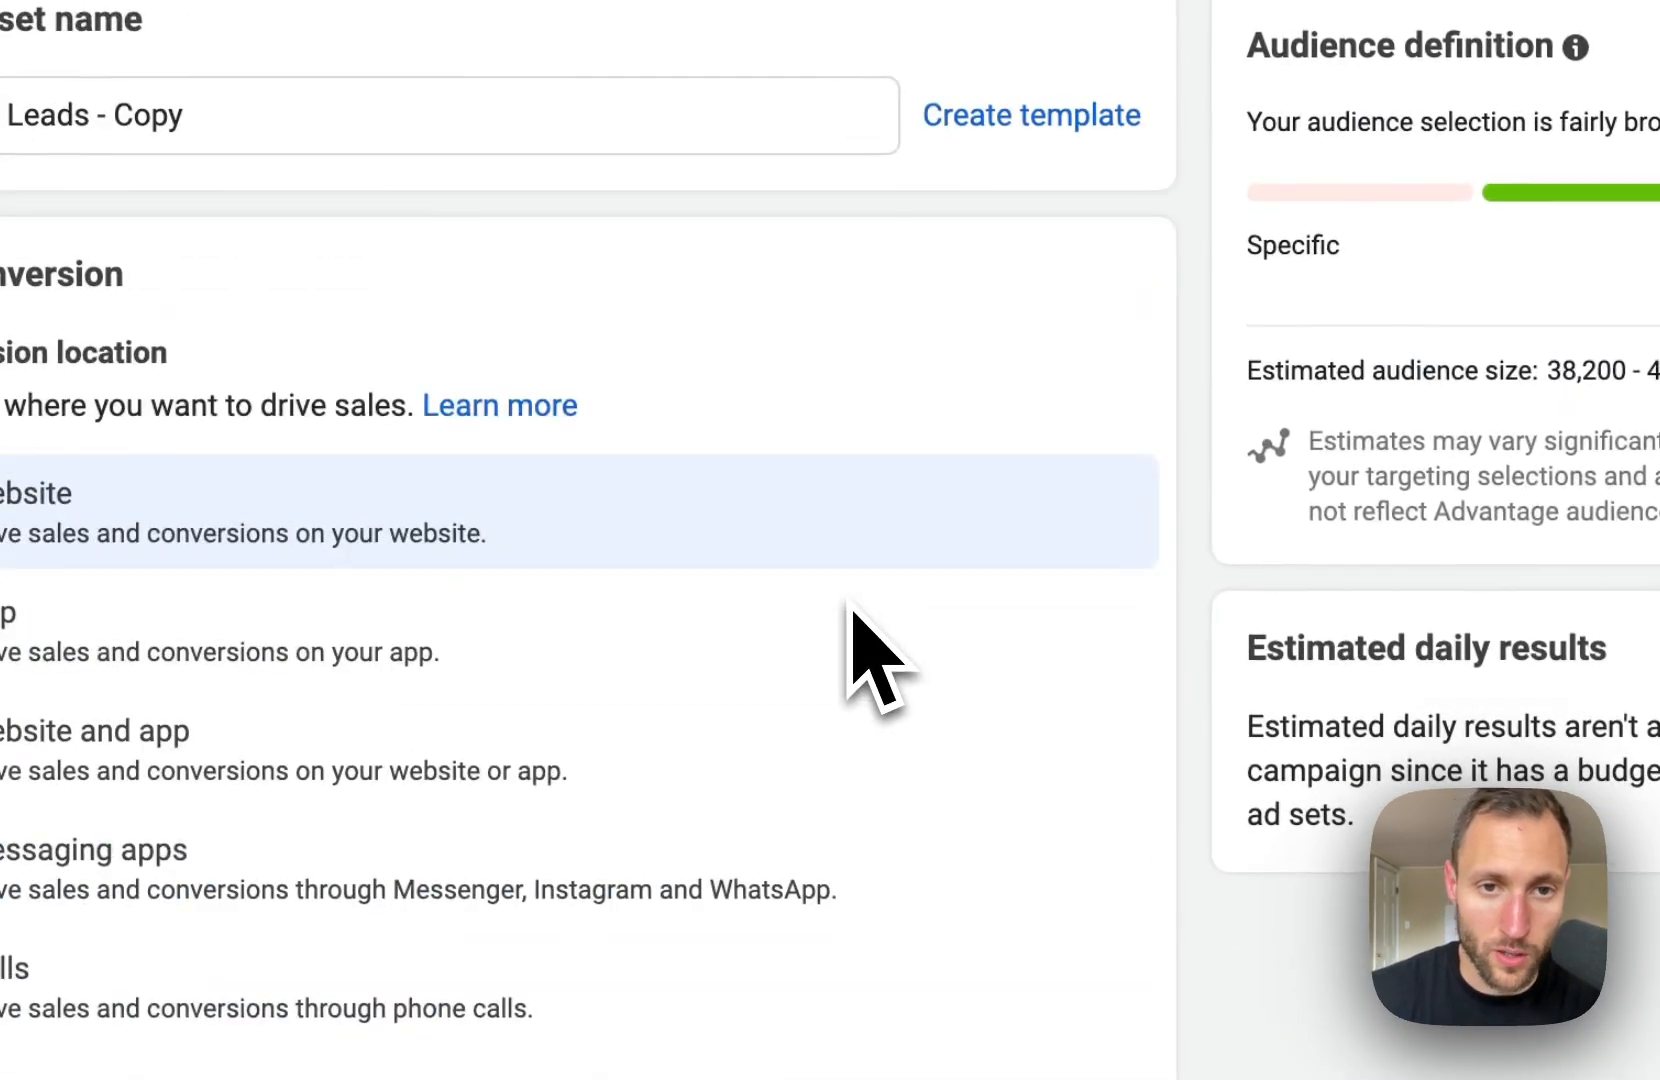
triple_click(730, 392)
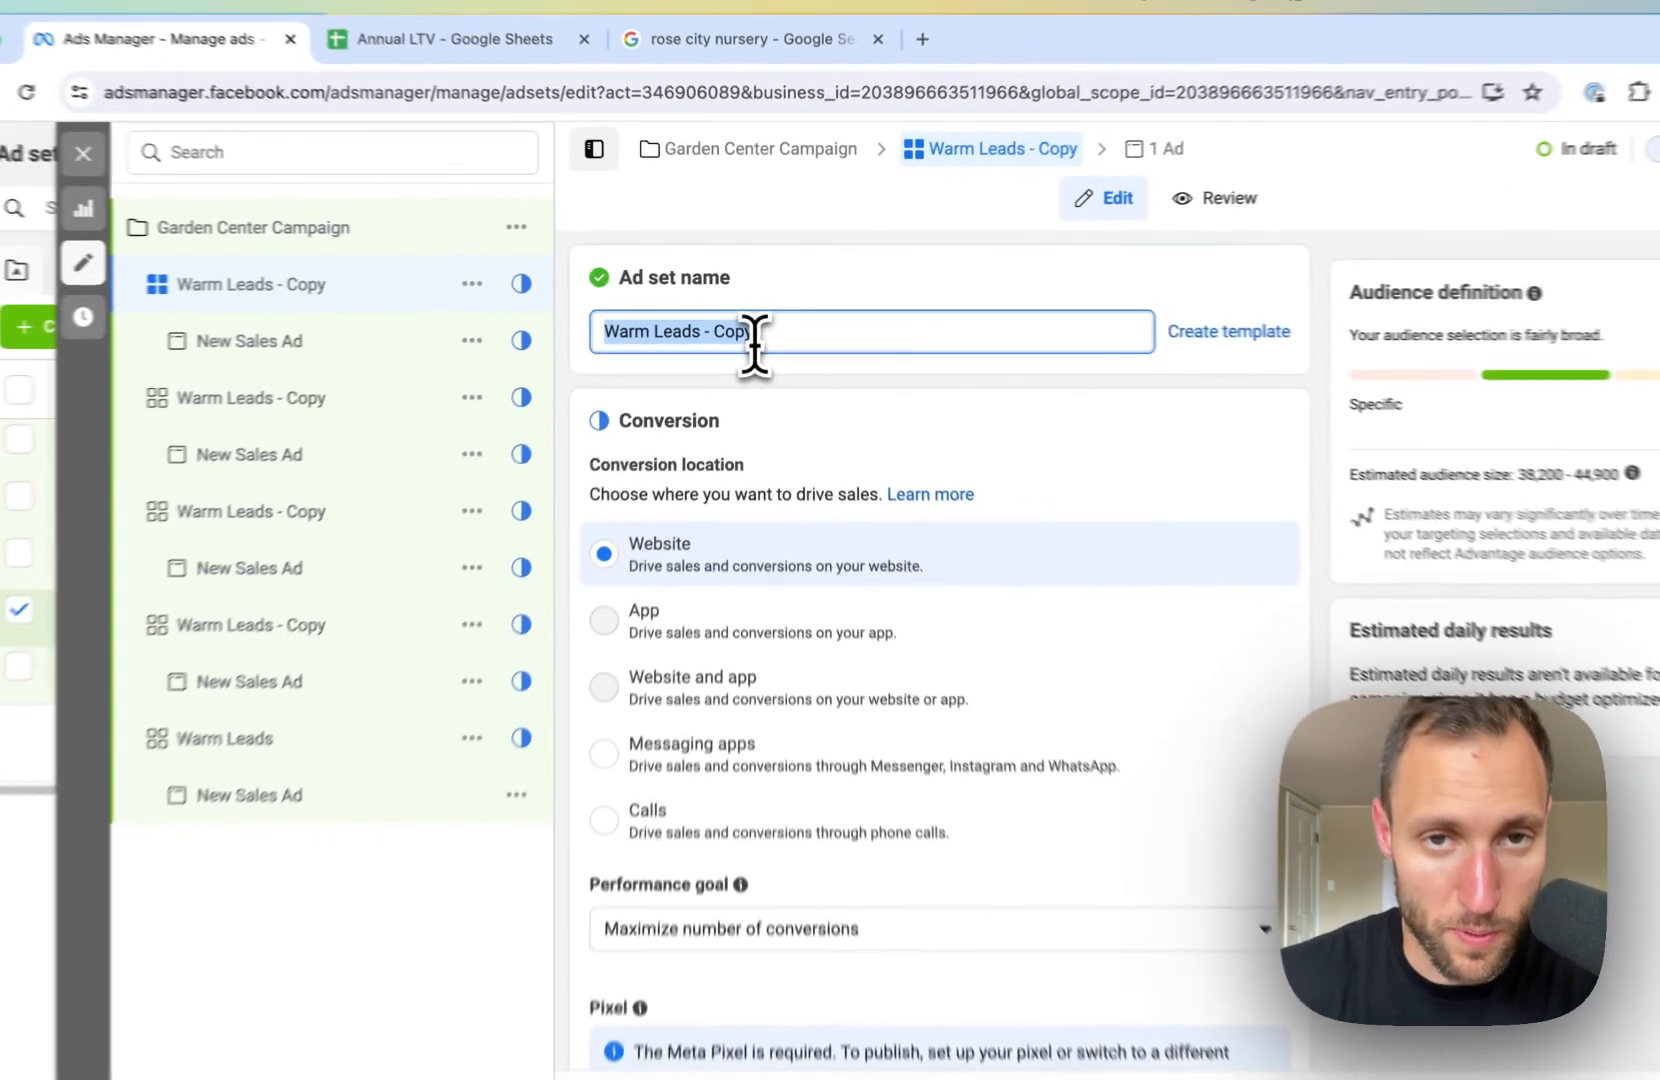
type("Plants Lo")
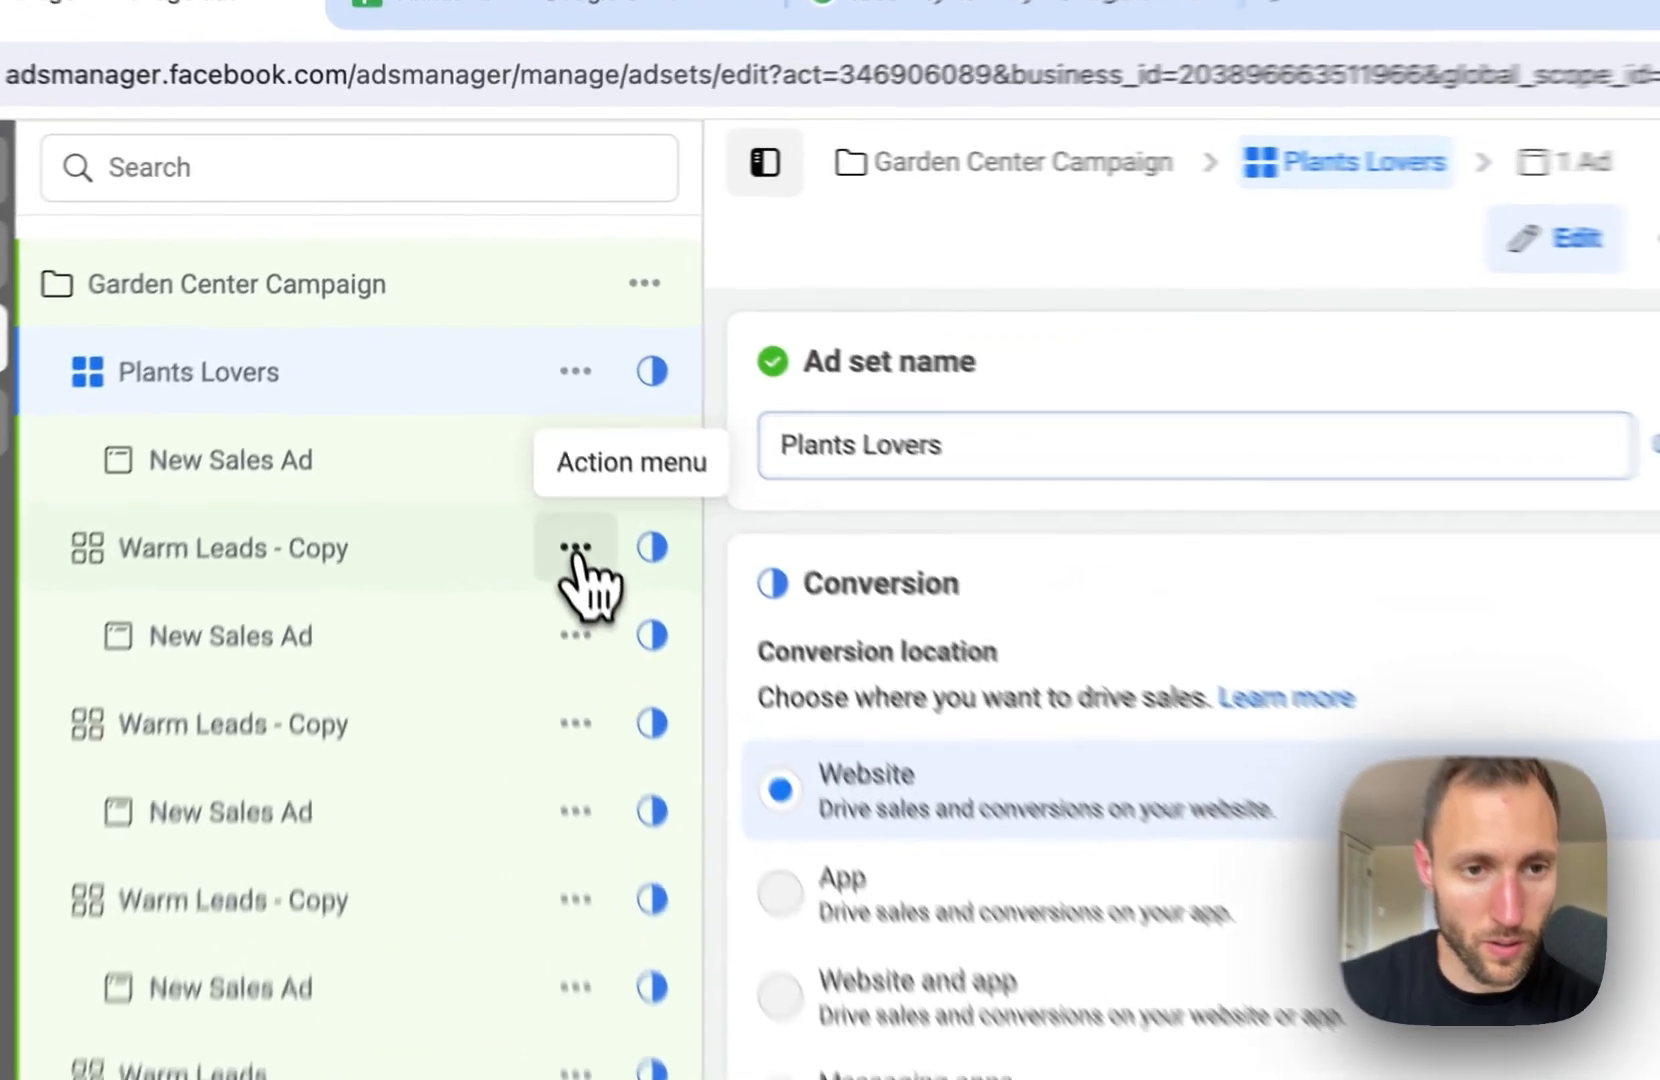
Step: Open the Warm Leads copy below Plants Lovers and remove the 2023 Customers list from its custom audiences
left_click(504, 384)
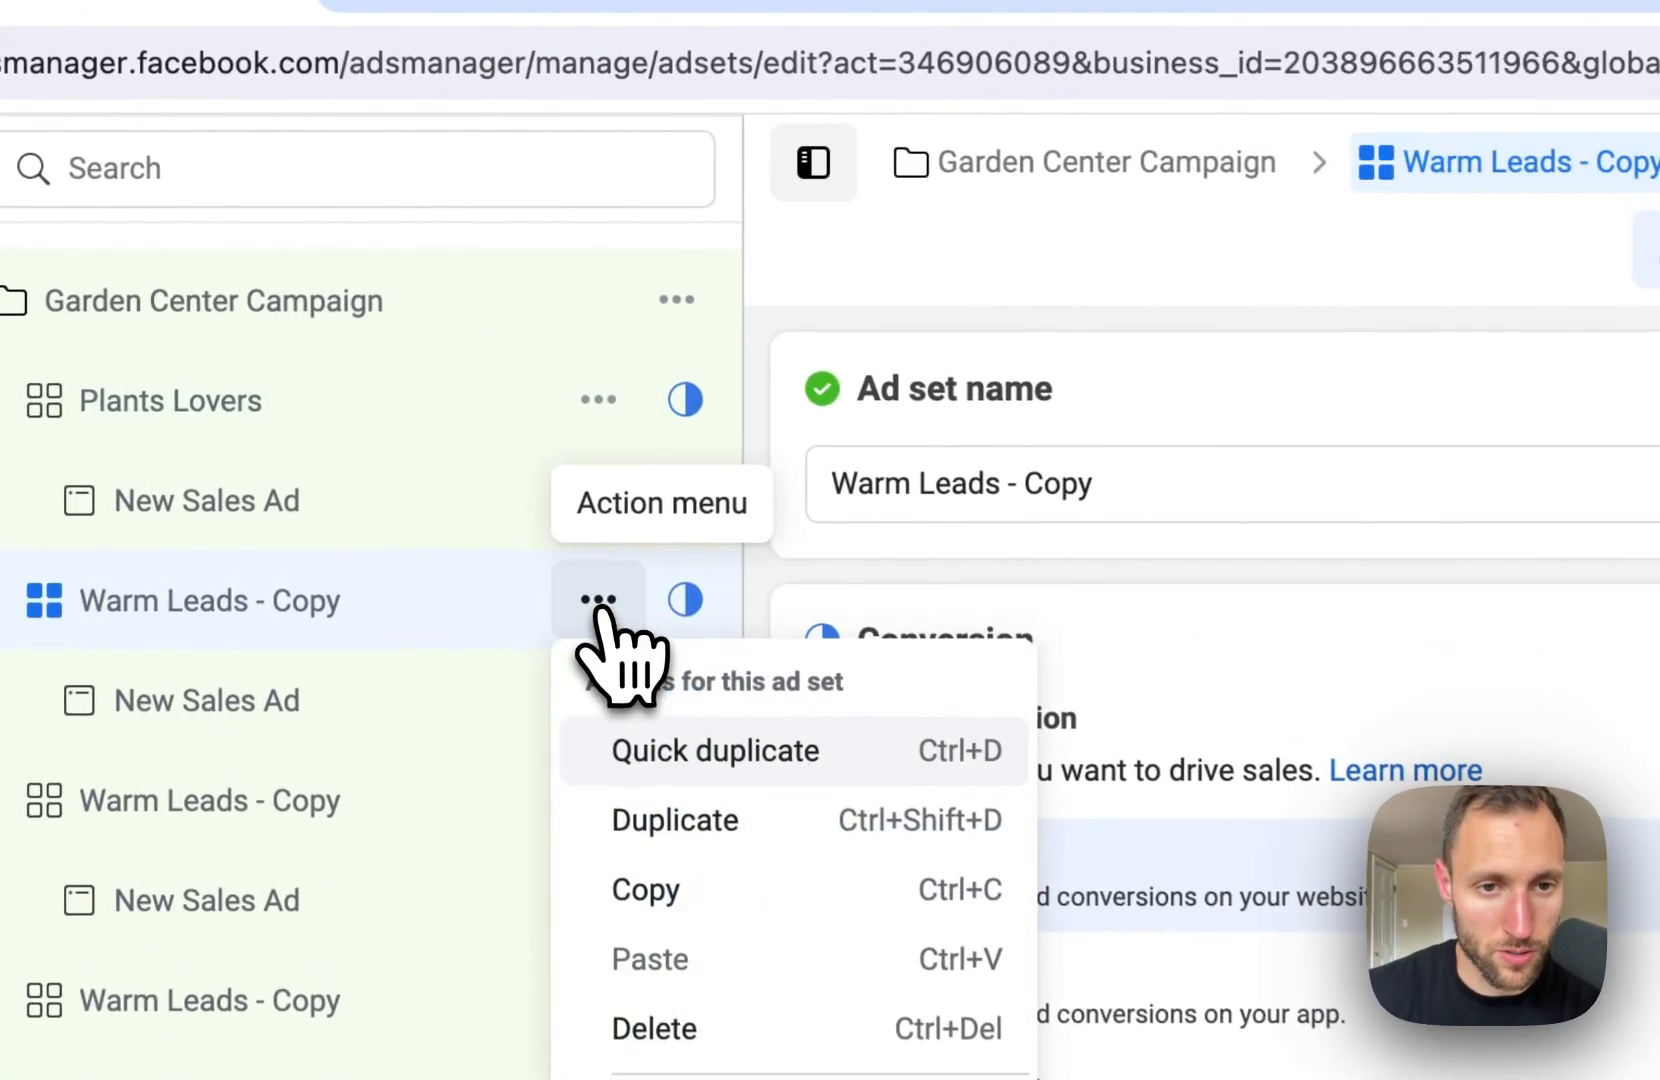
left_click(435, 388)
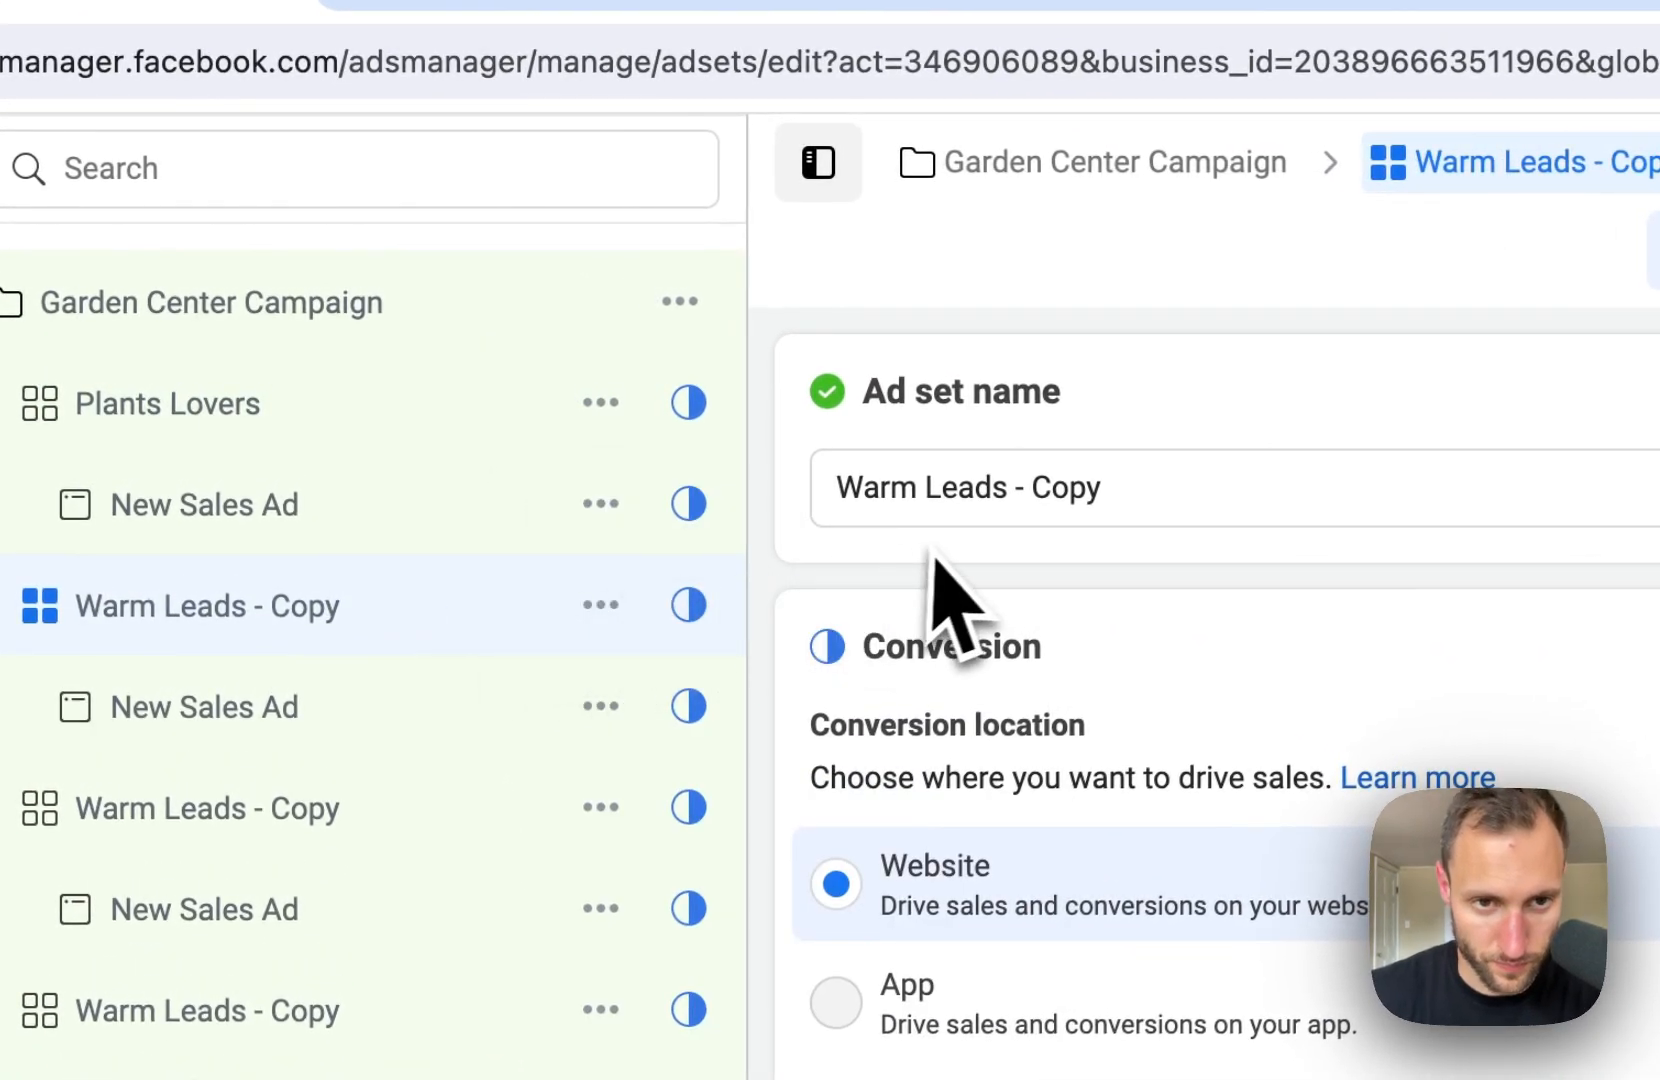
scroll(1170, 495, "down", 20)
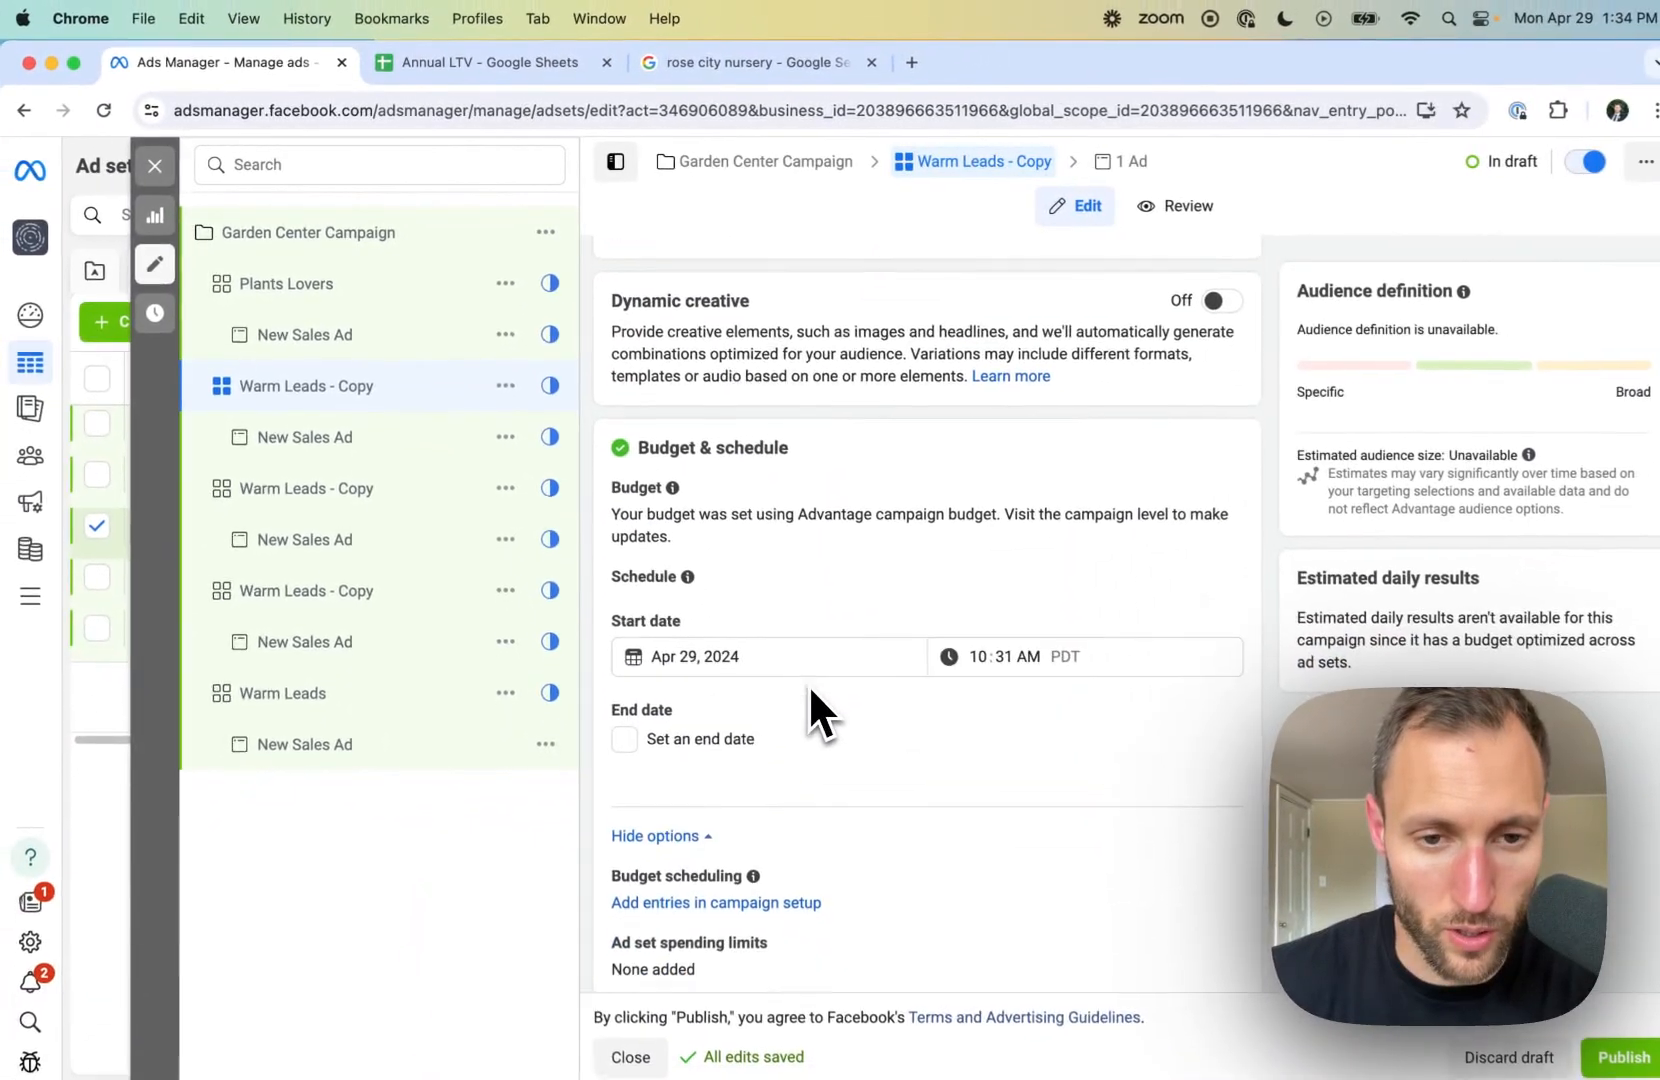
scroll(805, 690, "down", 5)
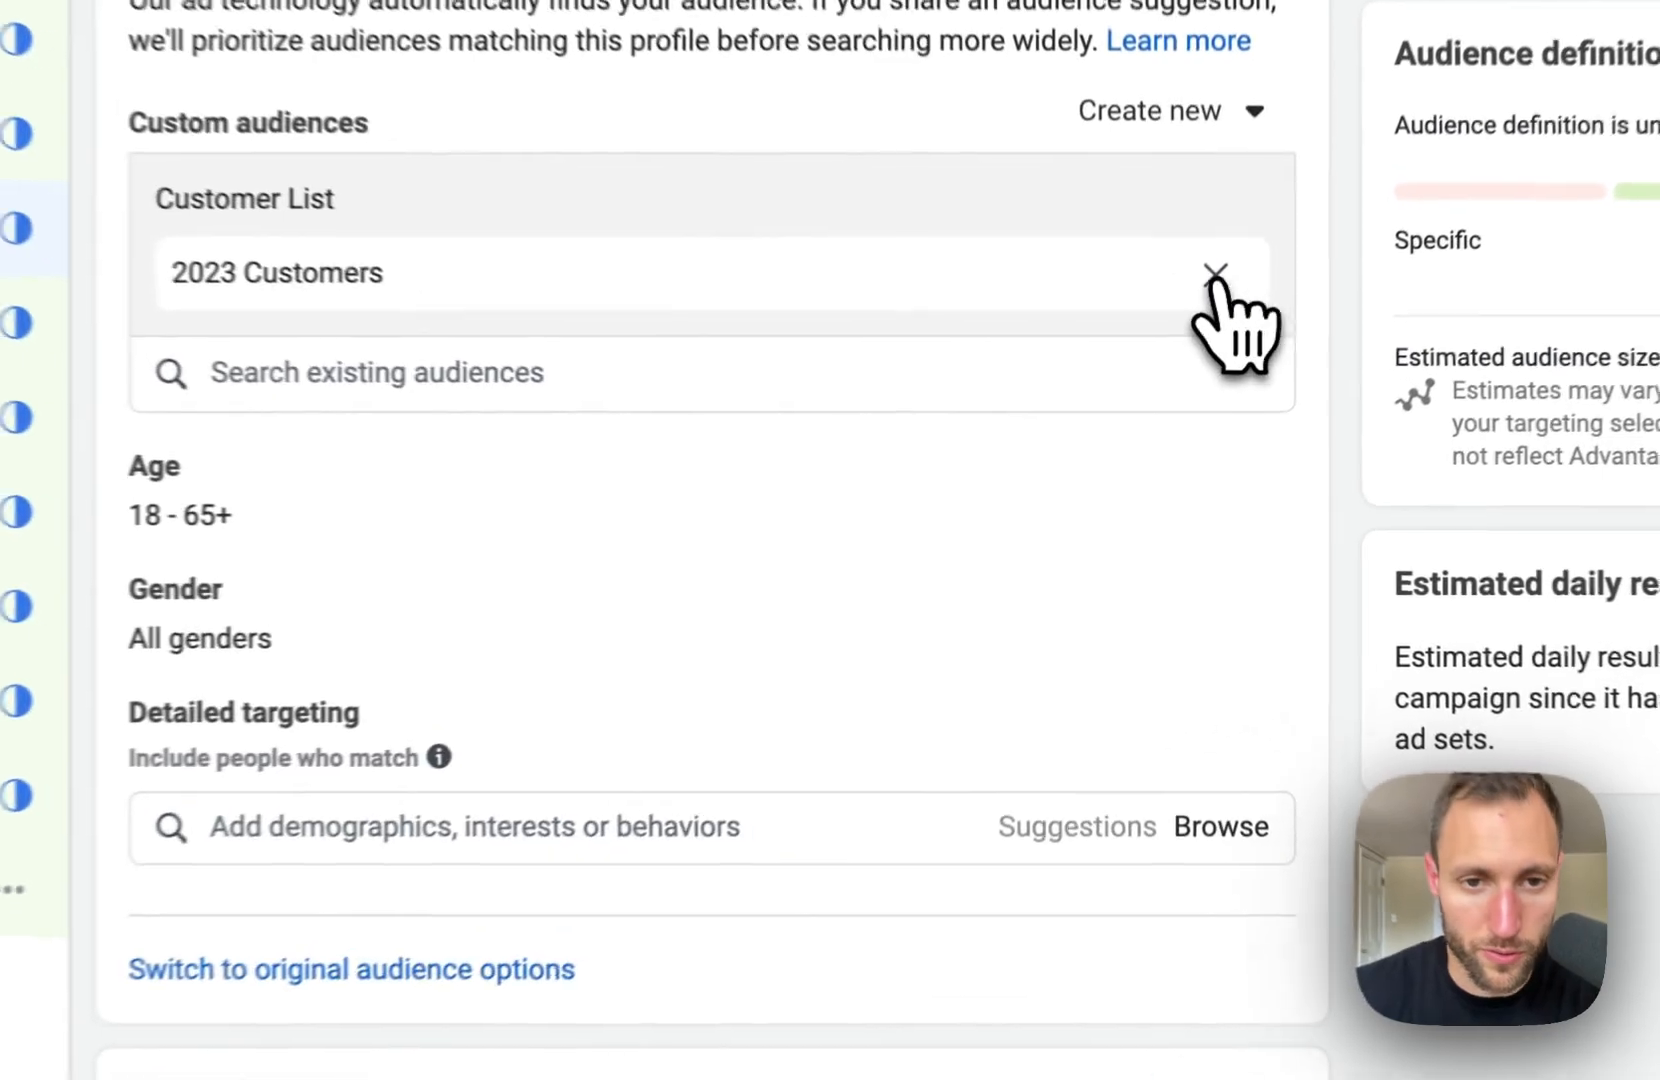
left_click(1215, 274)
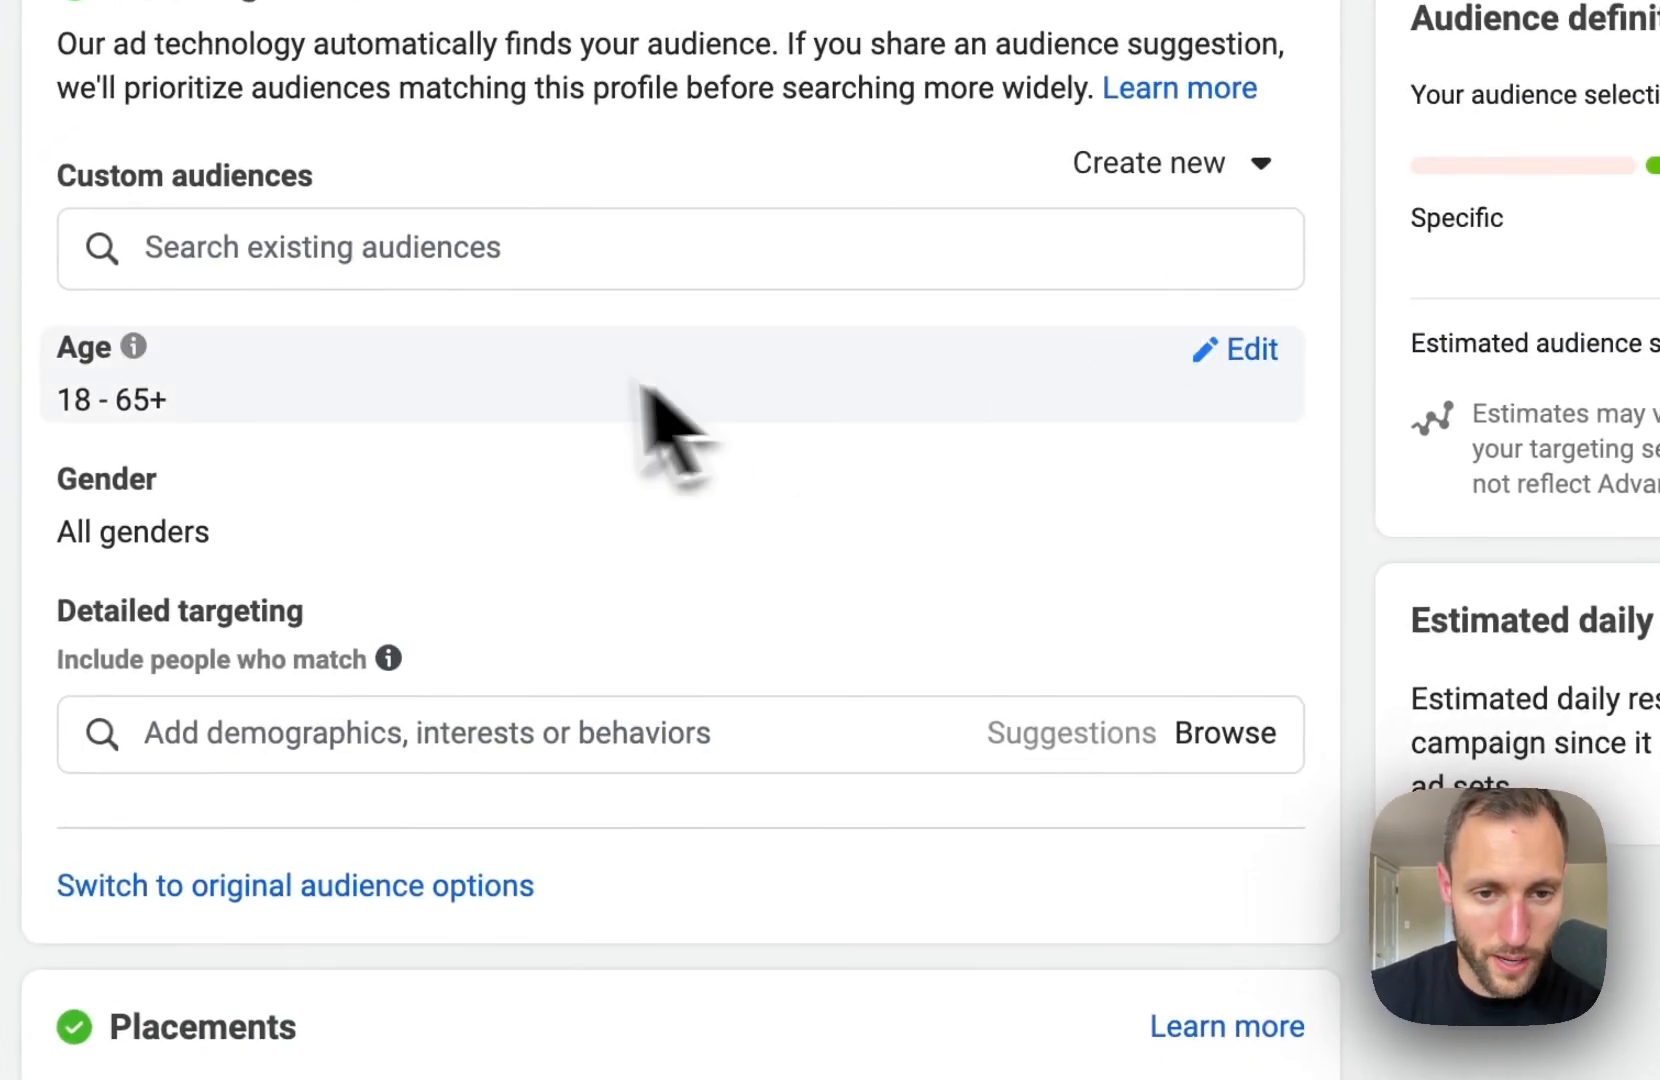
Step: Add the "J - Sunset Boomers" customer list to the custom audiences of the Warm Leads copy below Plants Lovers
left_click(467, 262)
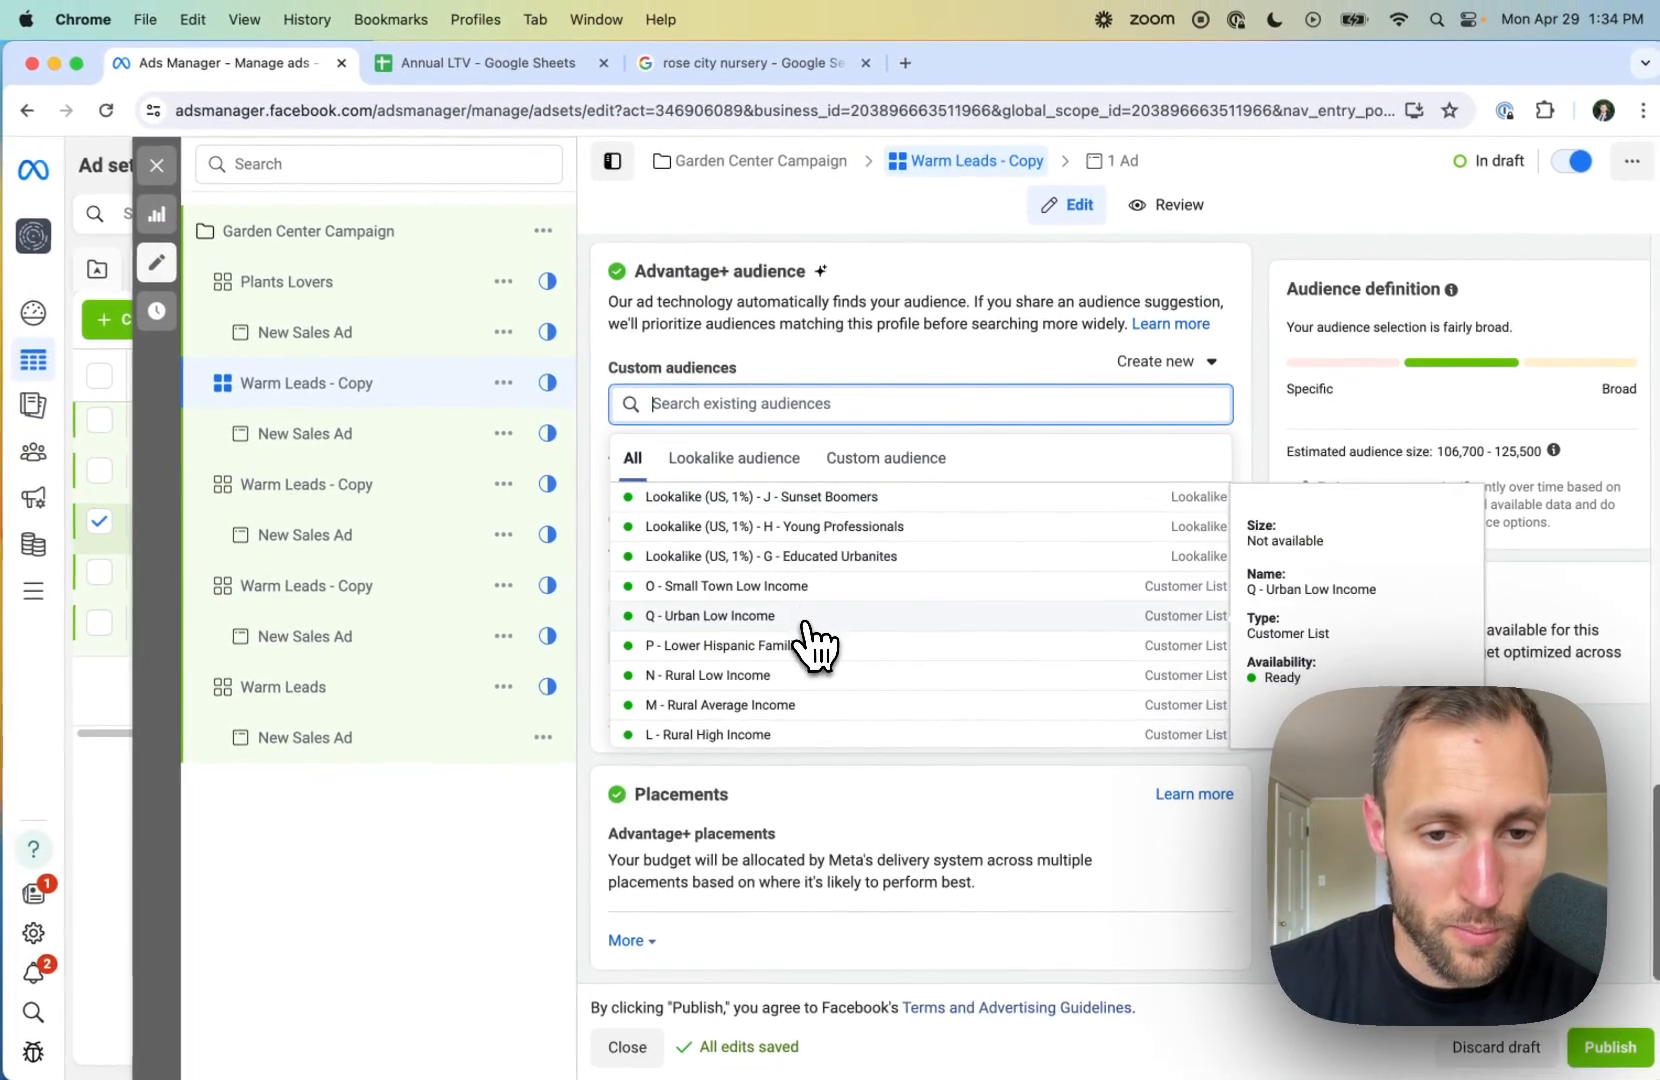
scroll(815, 645, "down", 2)
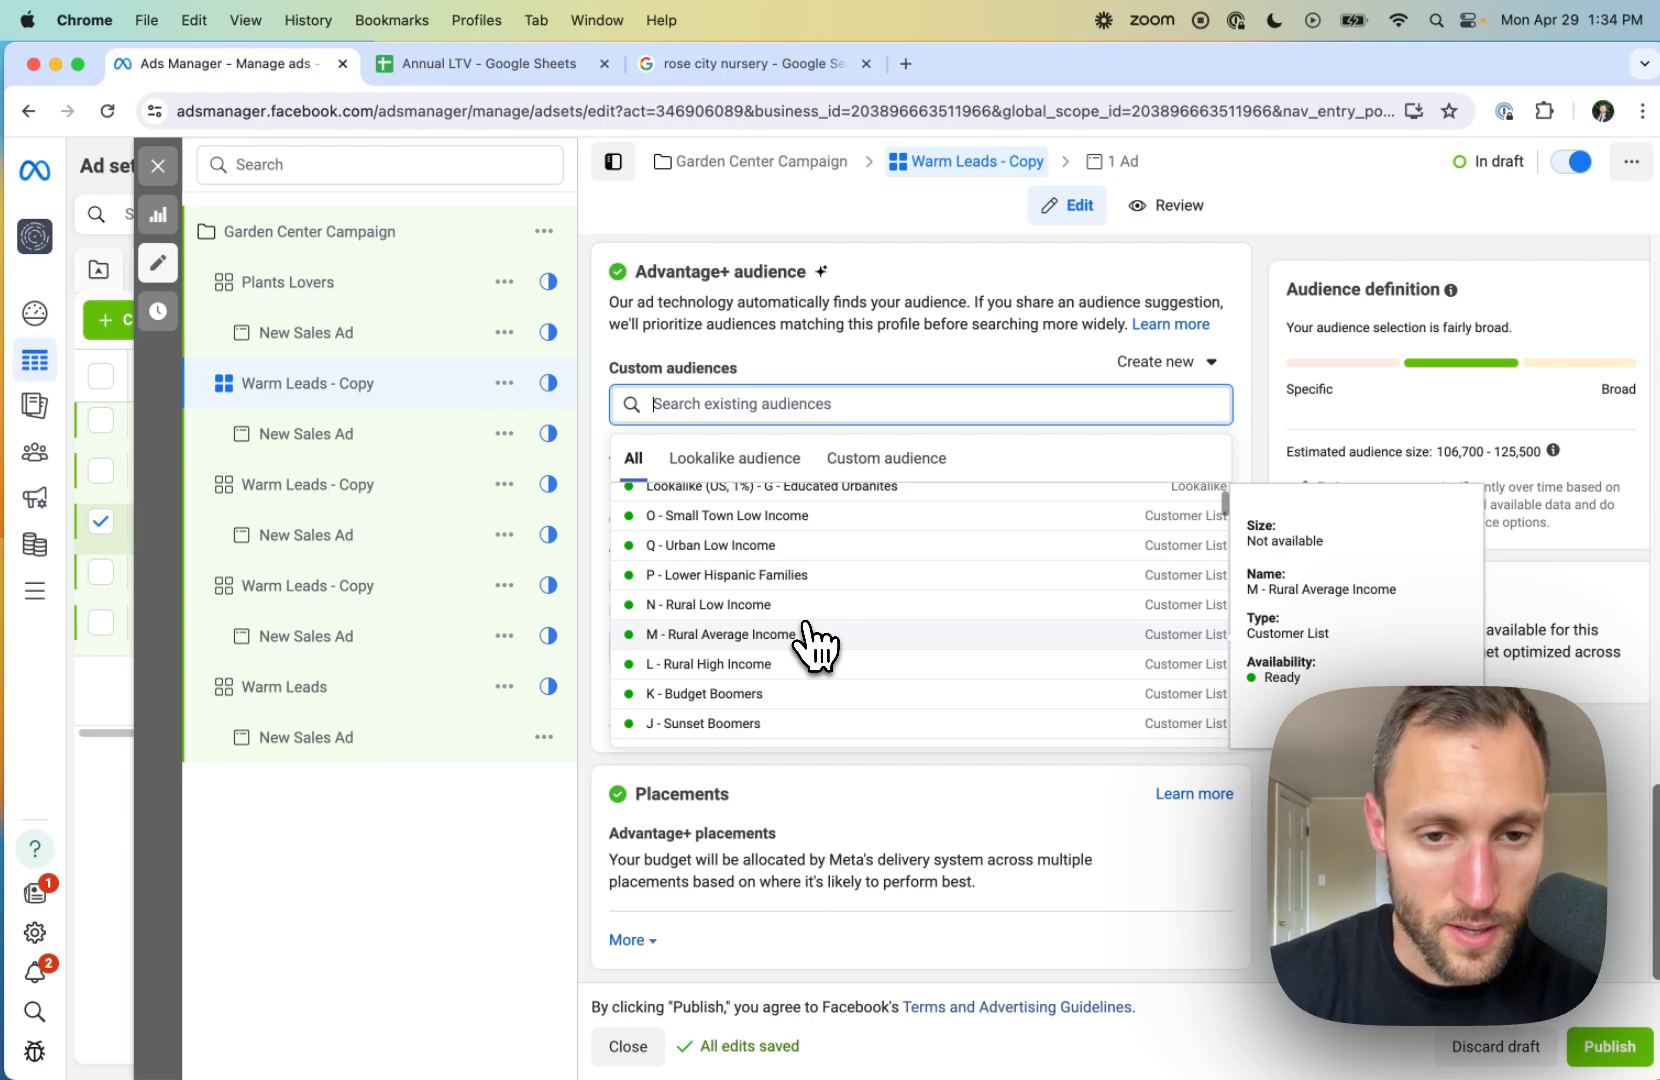
scroll(815, 645, "down", 5)
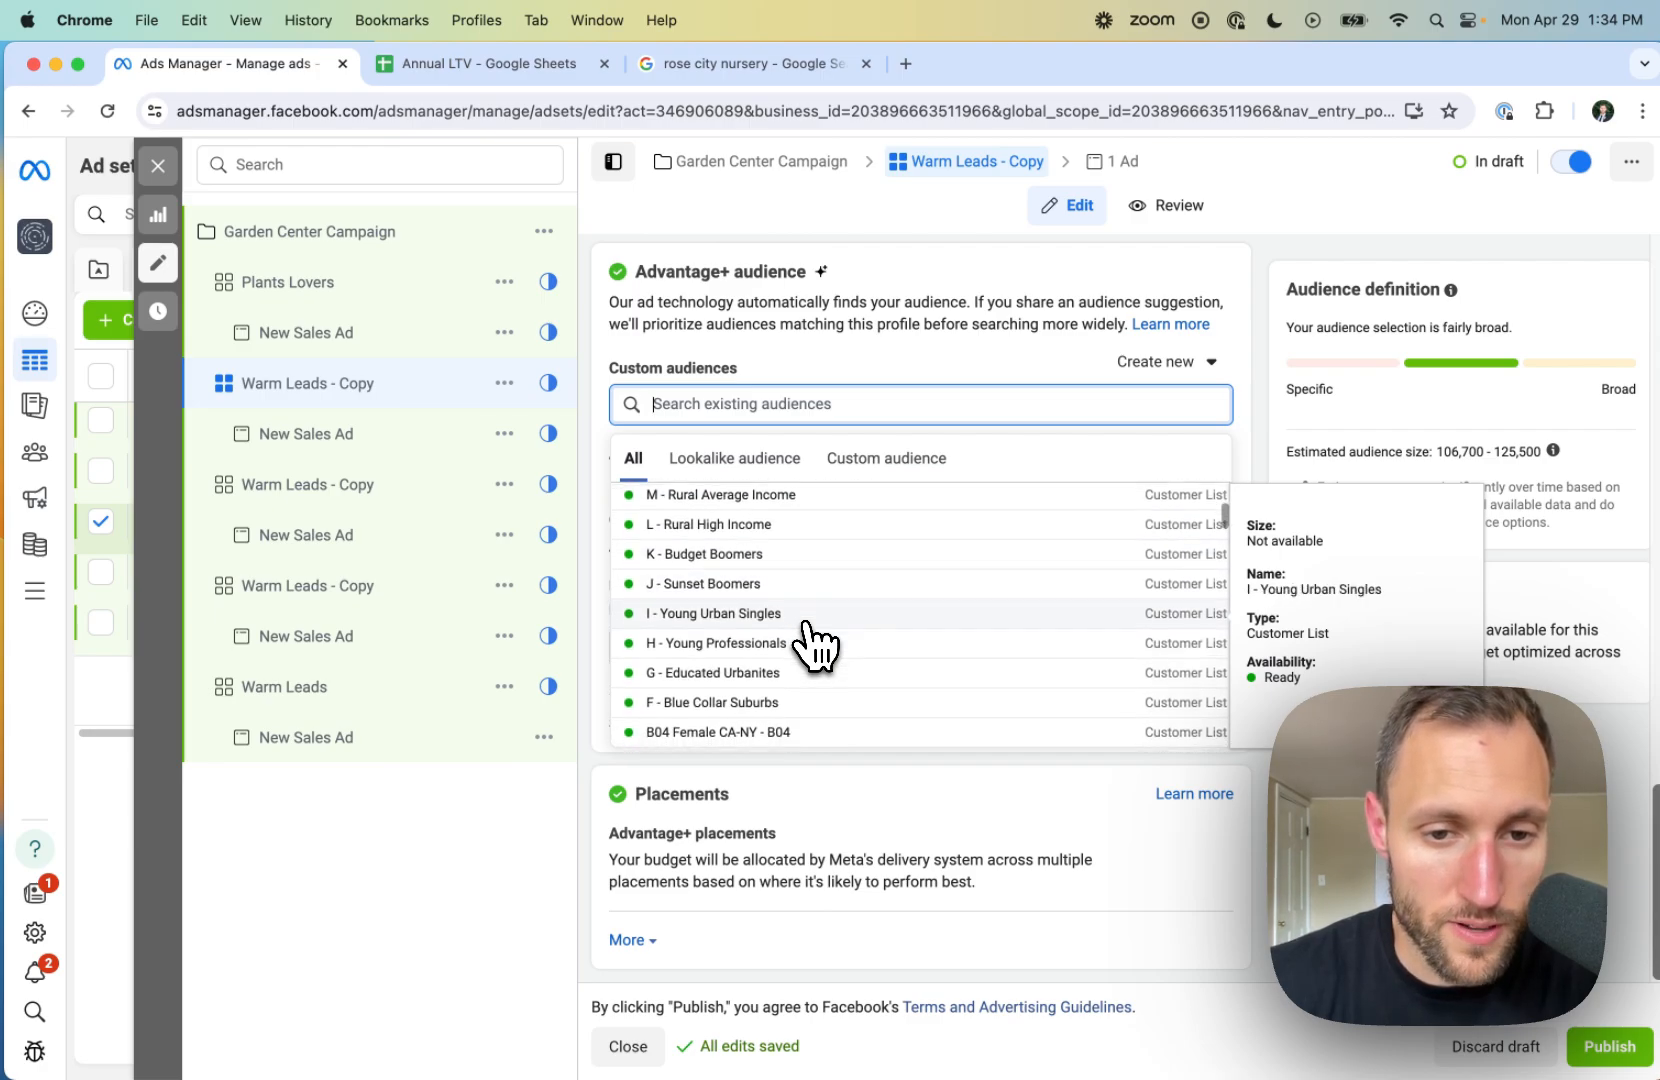
scroll(815, 645, "up", 3)
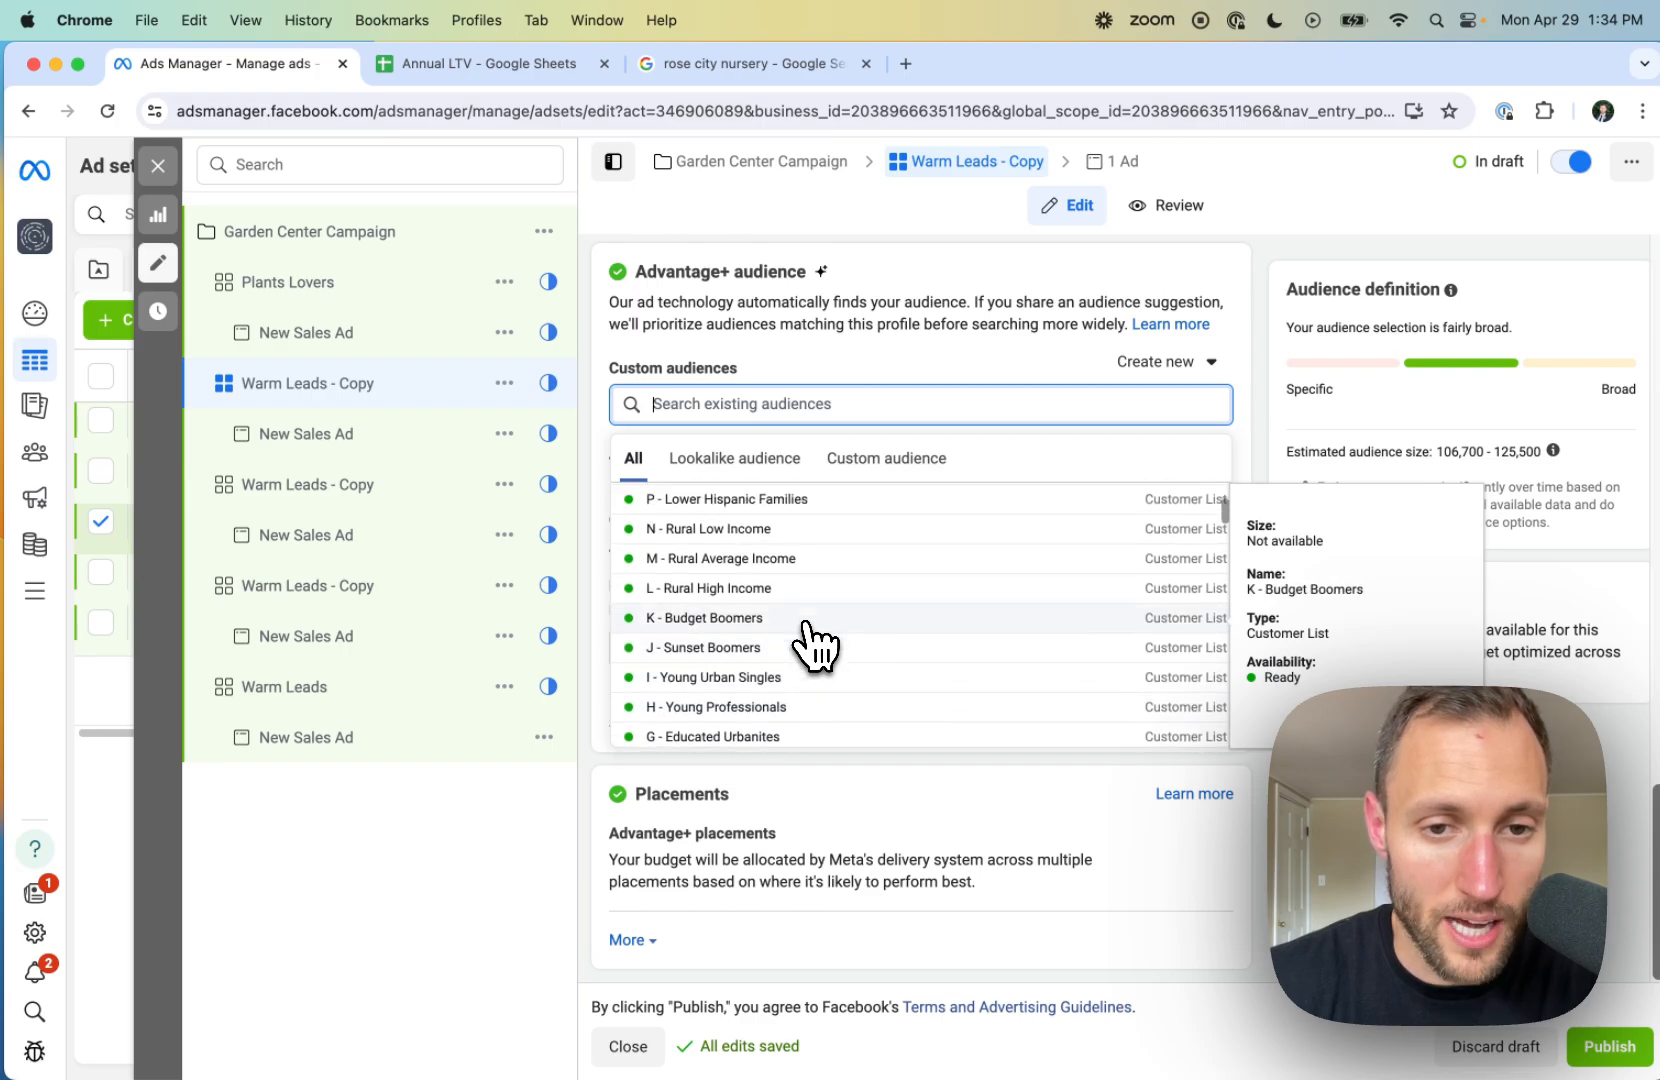
scroll(815, 645, "down", 5)
scroll(815, 645, "up", 5)
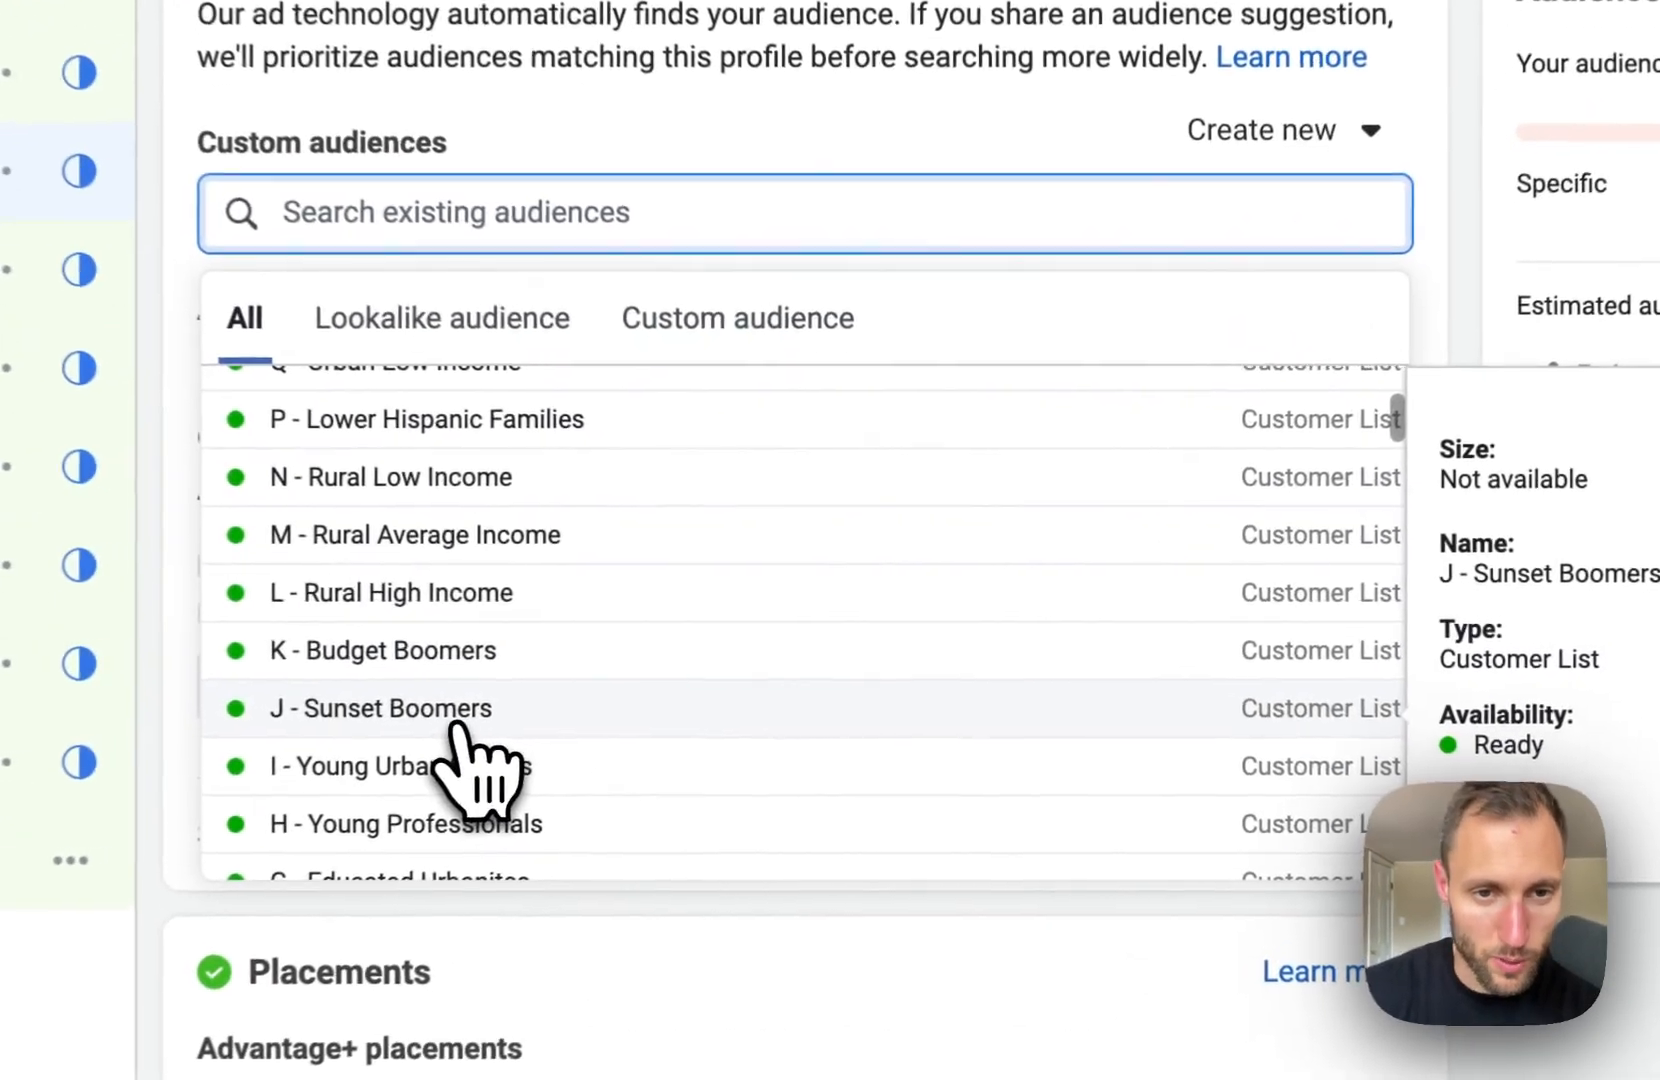
left_click(748, 658)
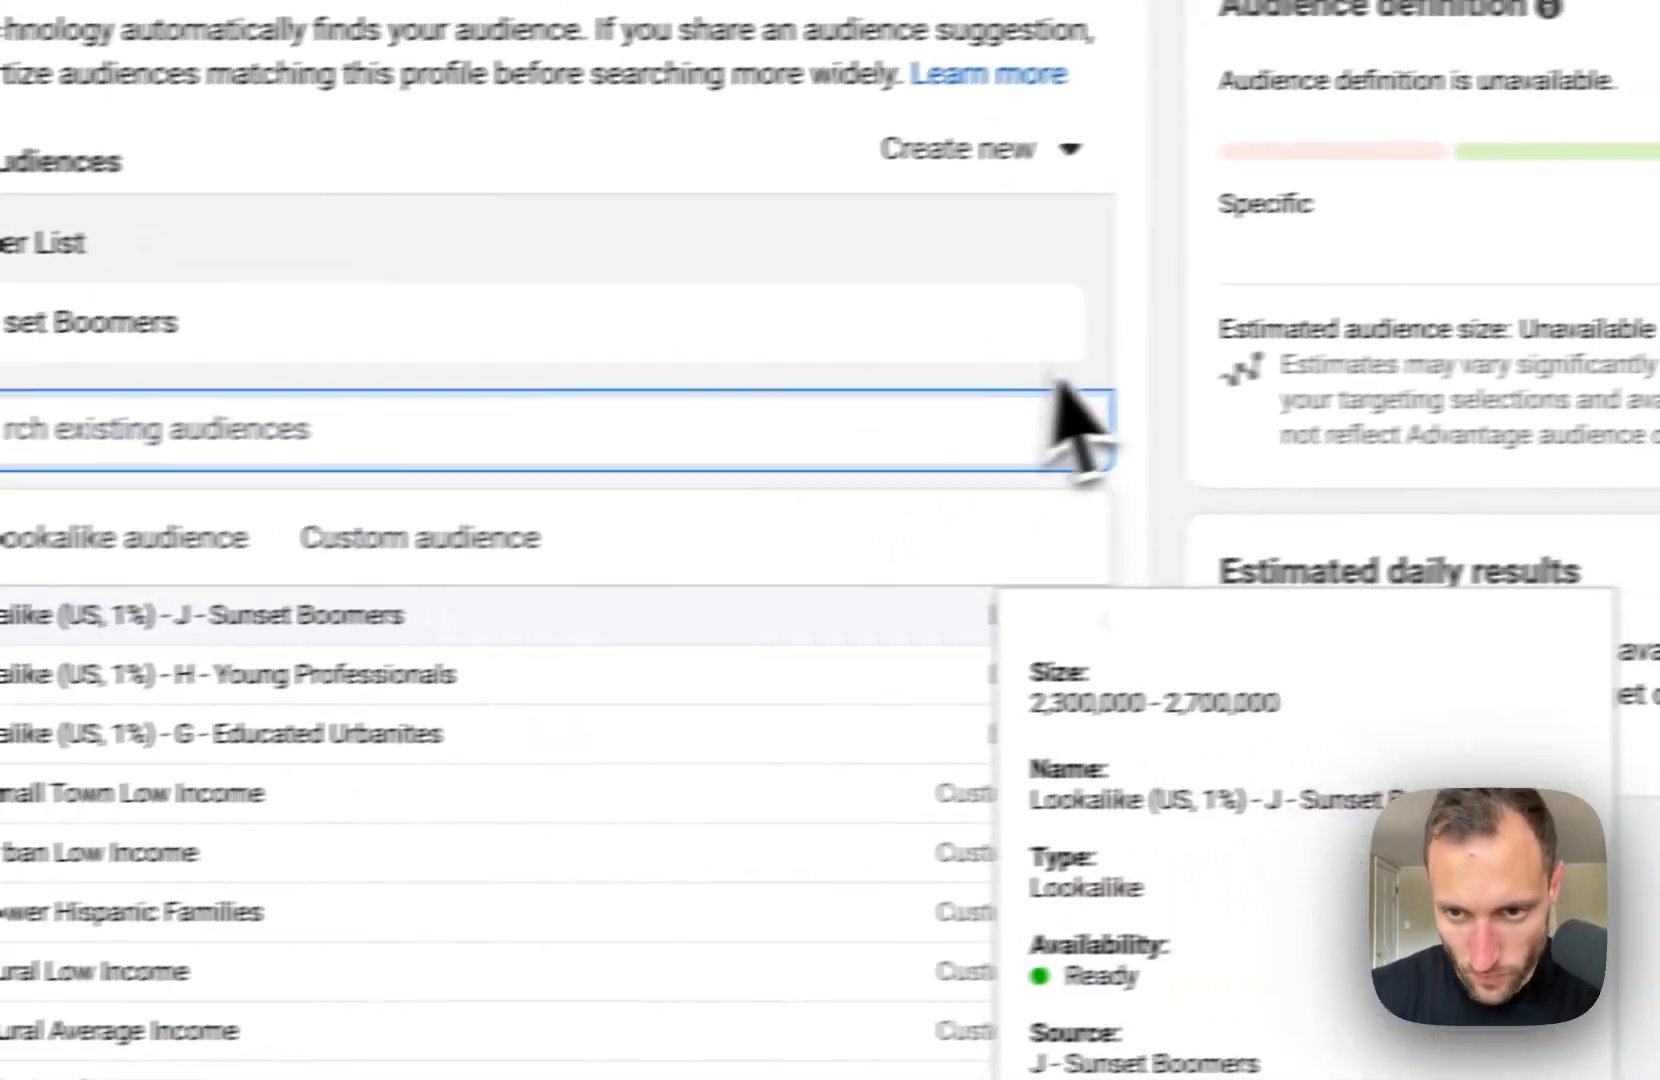
left_click(1459, 342)
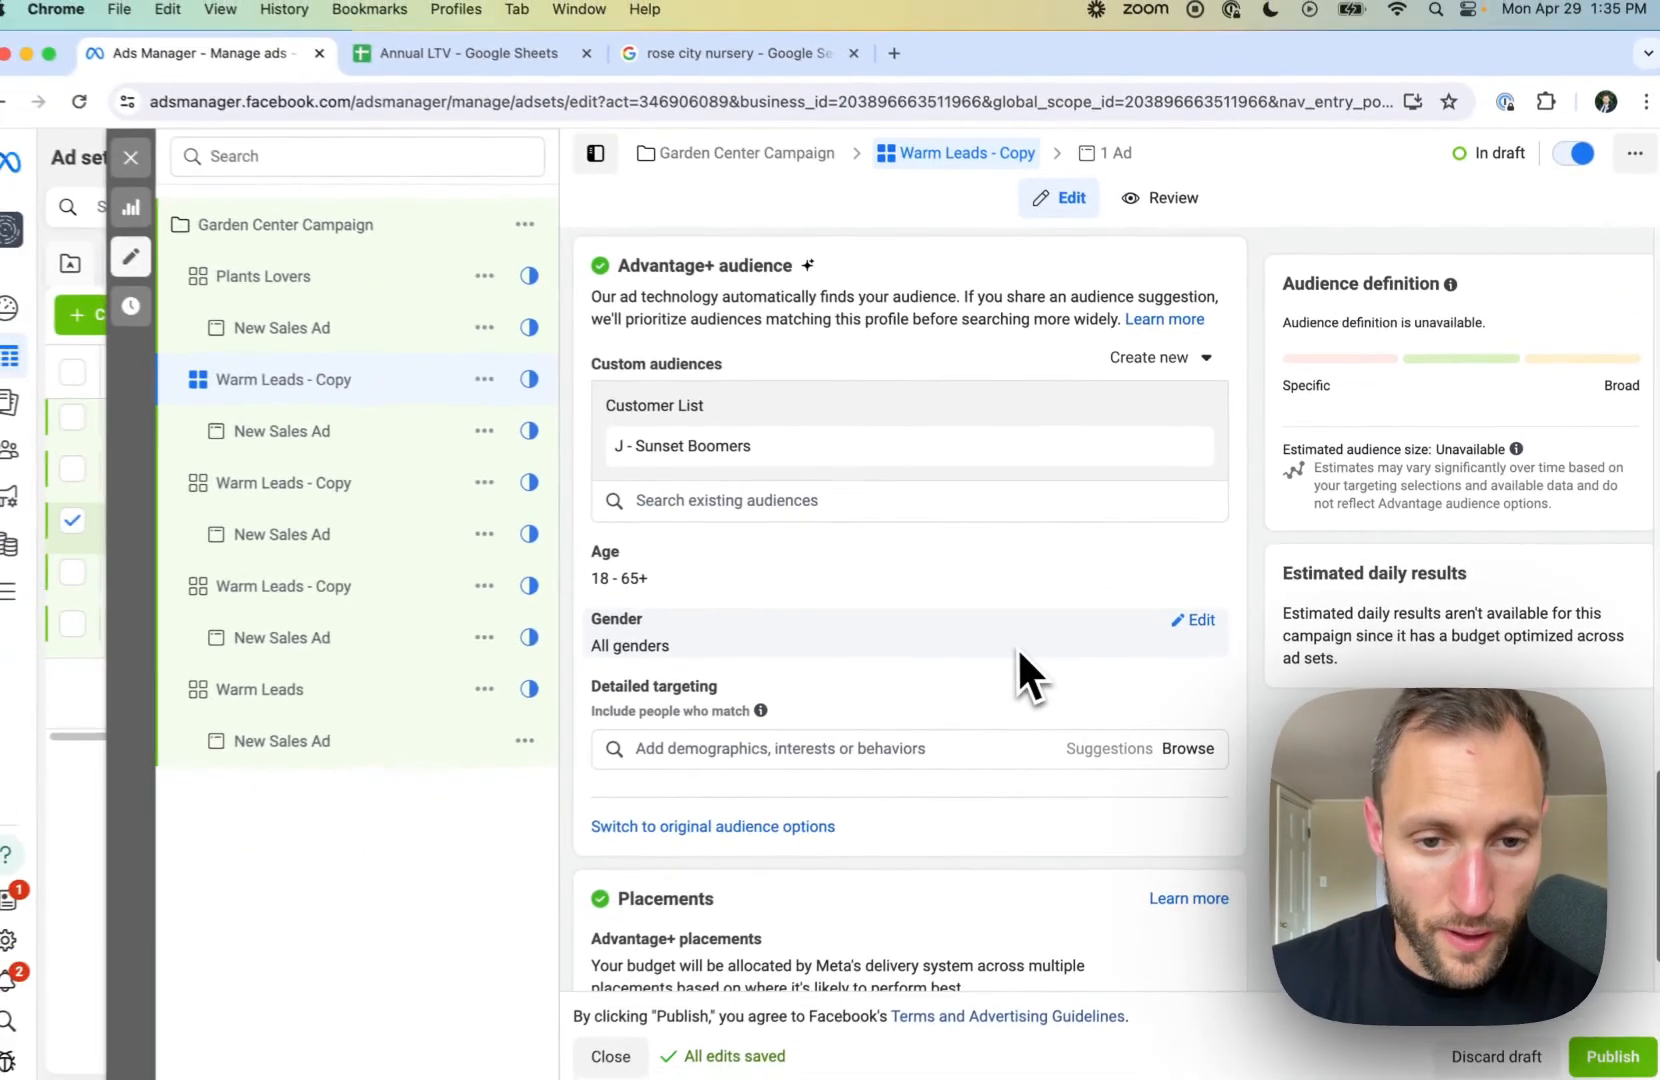
Step: Rename this Warm Leads copy as "J - Sunset Boomers"
scroll(1000, 600, "up", 10)
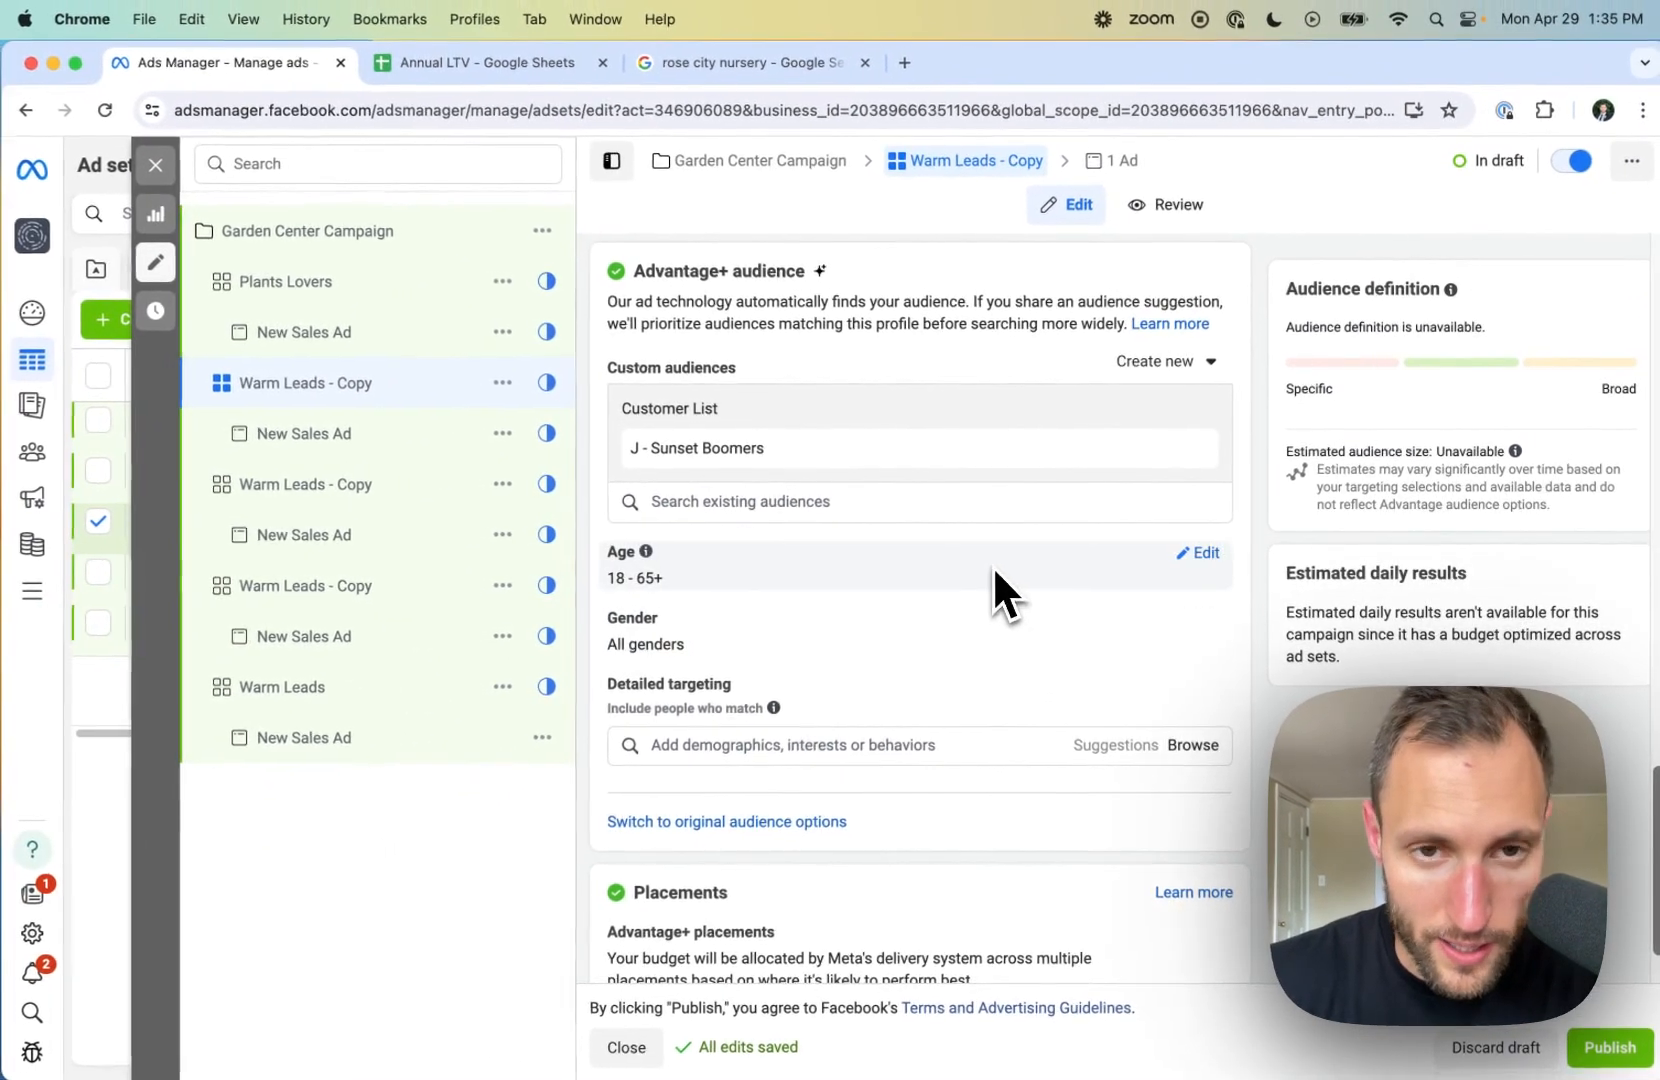
scroll(993, 564, "up", 6)
left_click(772, 326)
key("super+a")
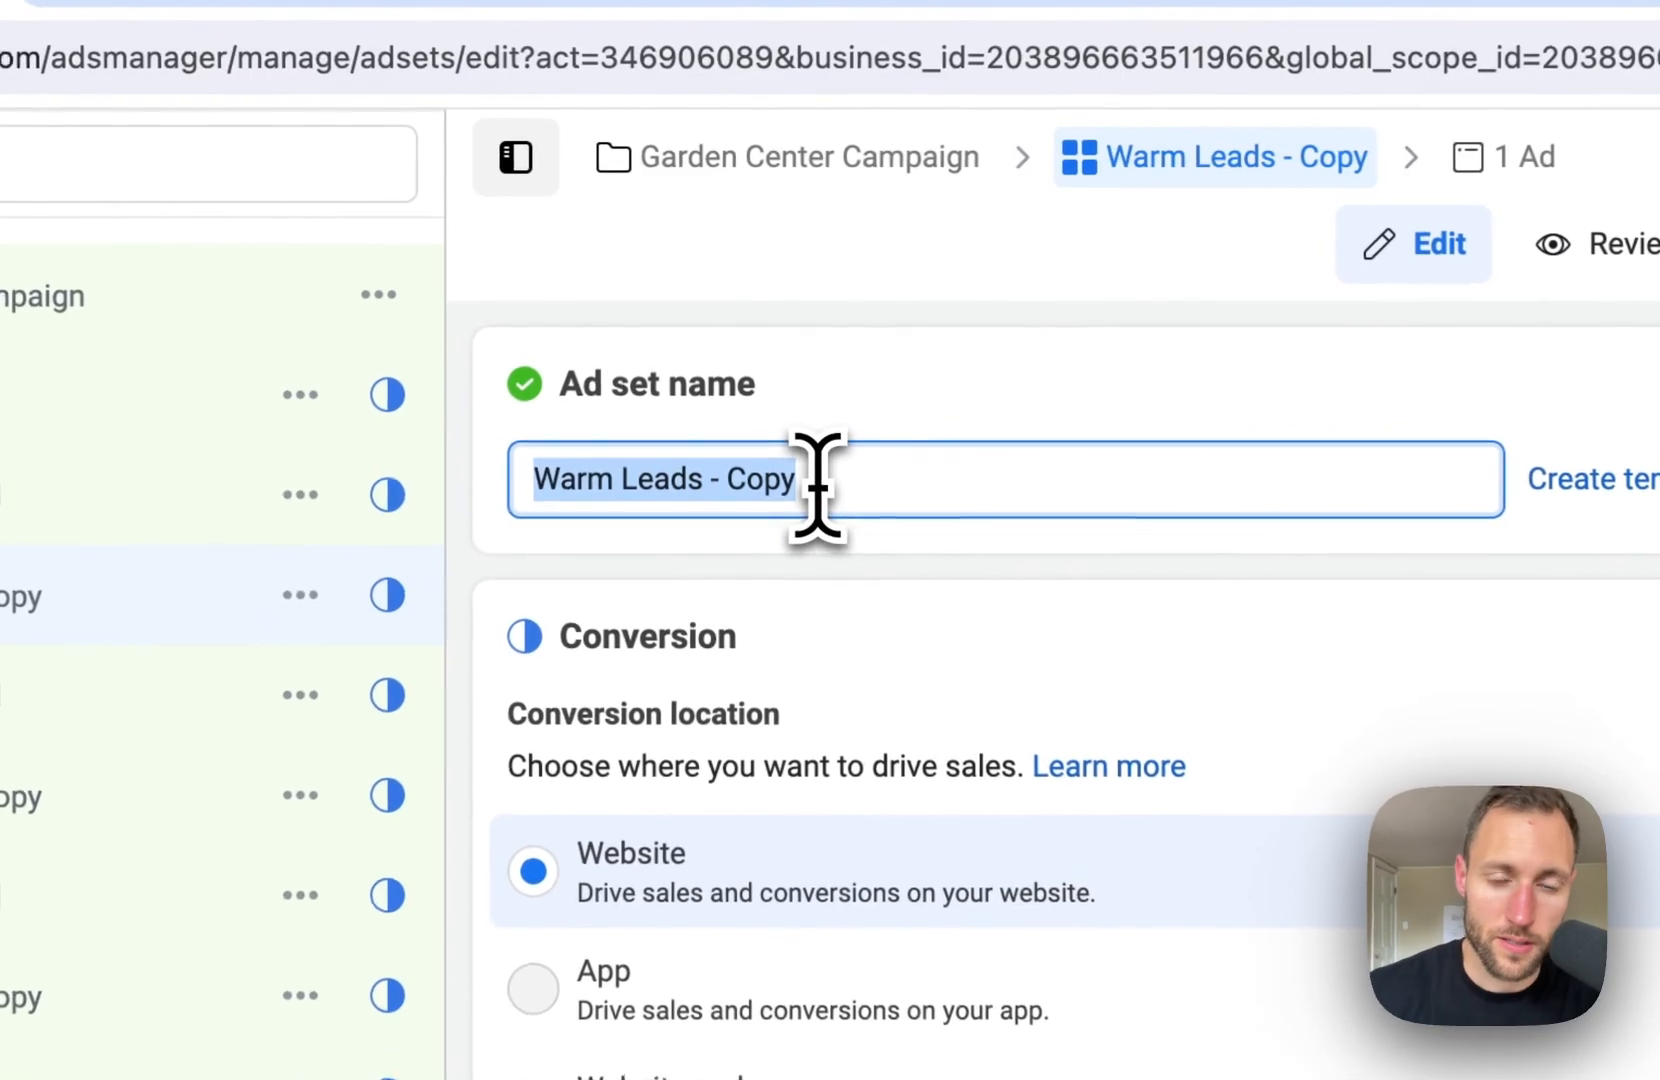
type("J - Suns")
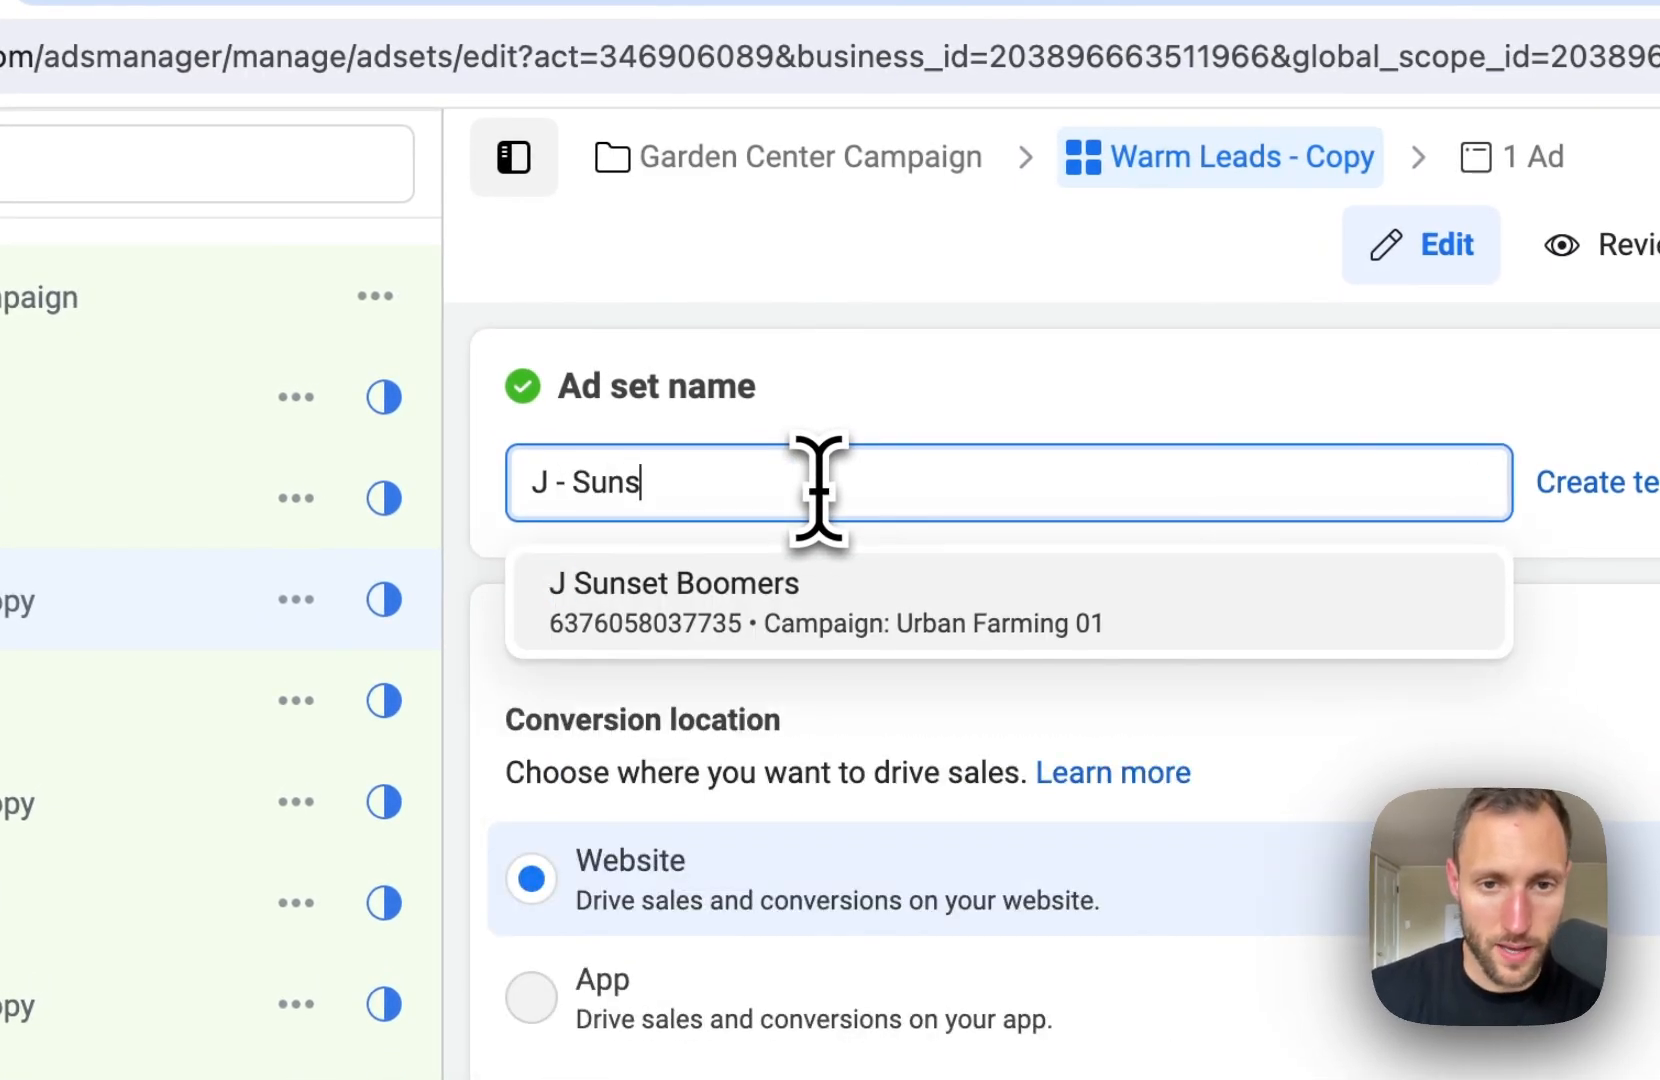
type("et Boomers")
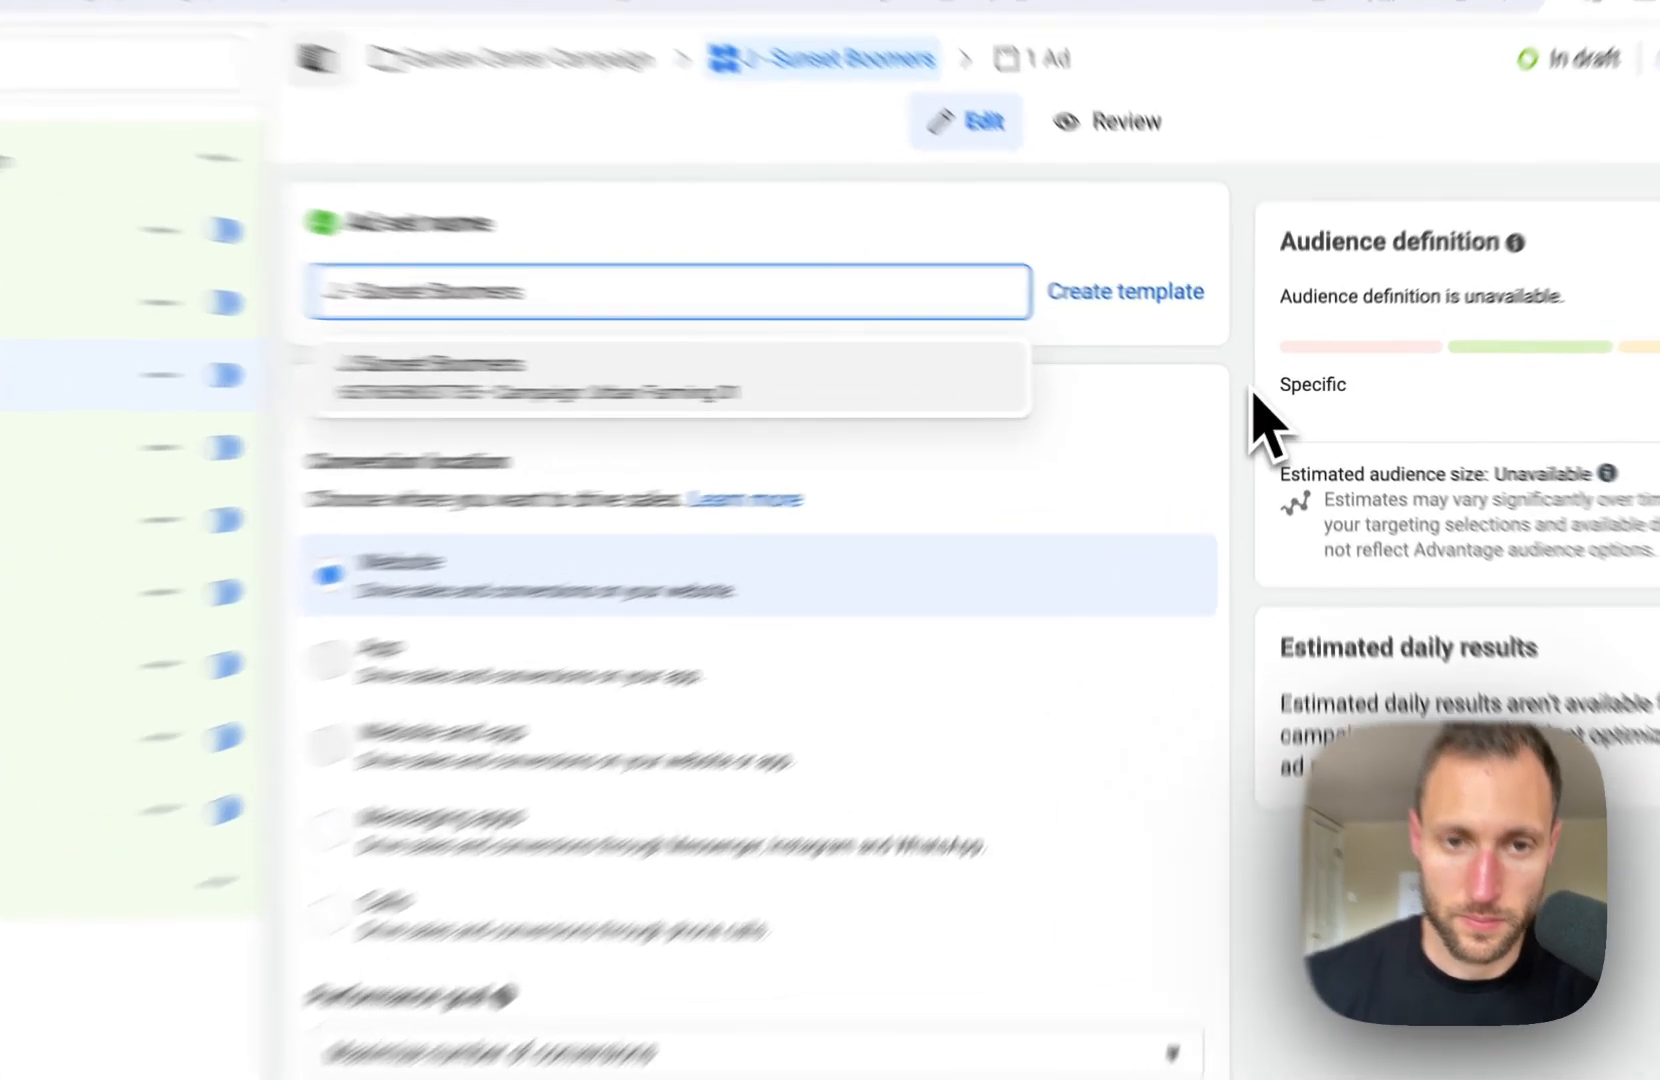
left_click(1263, 389)
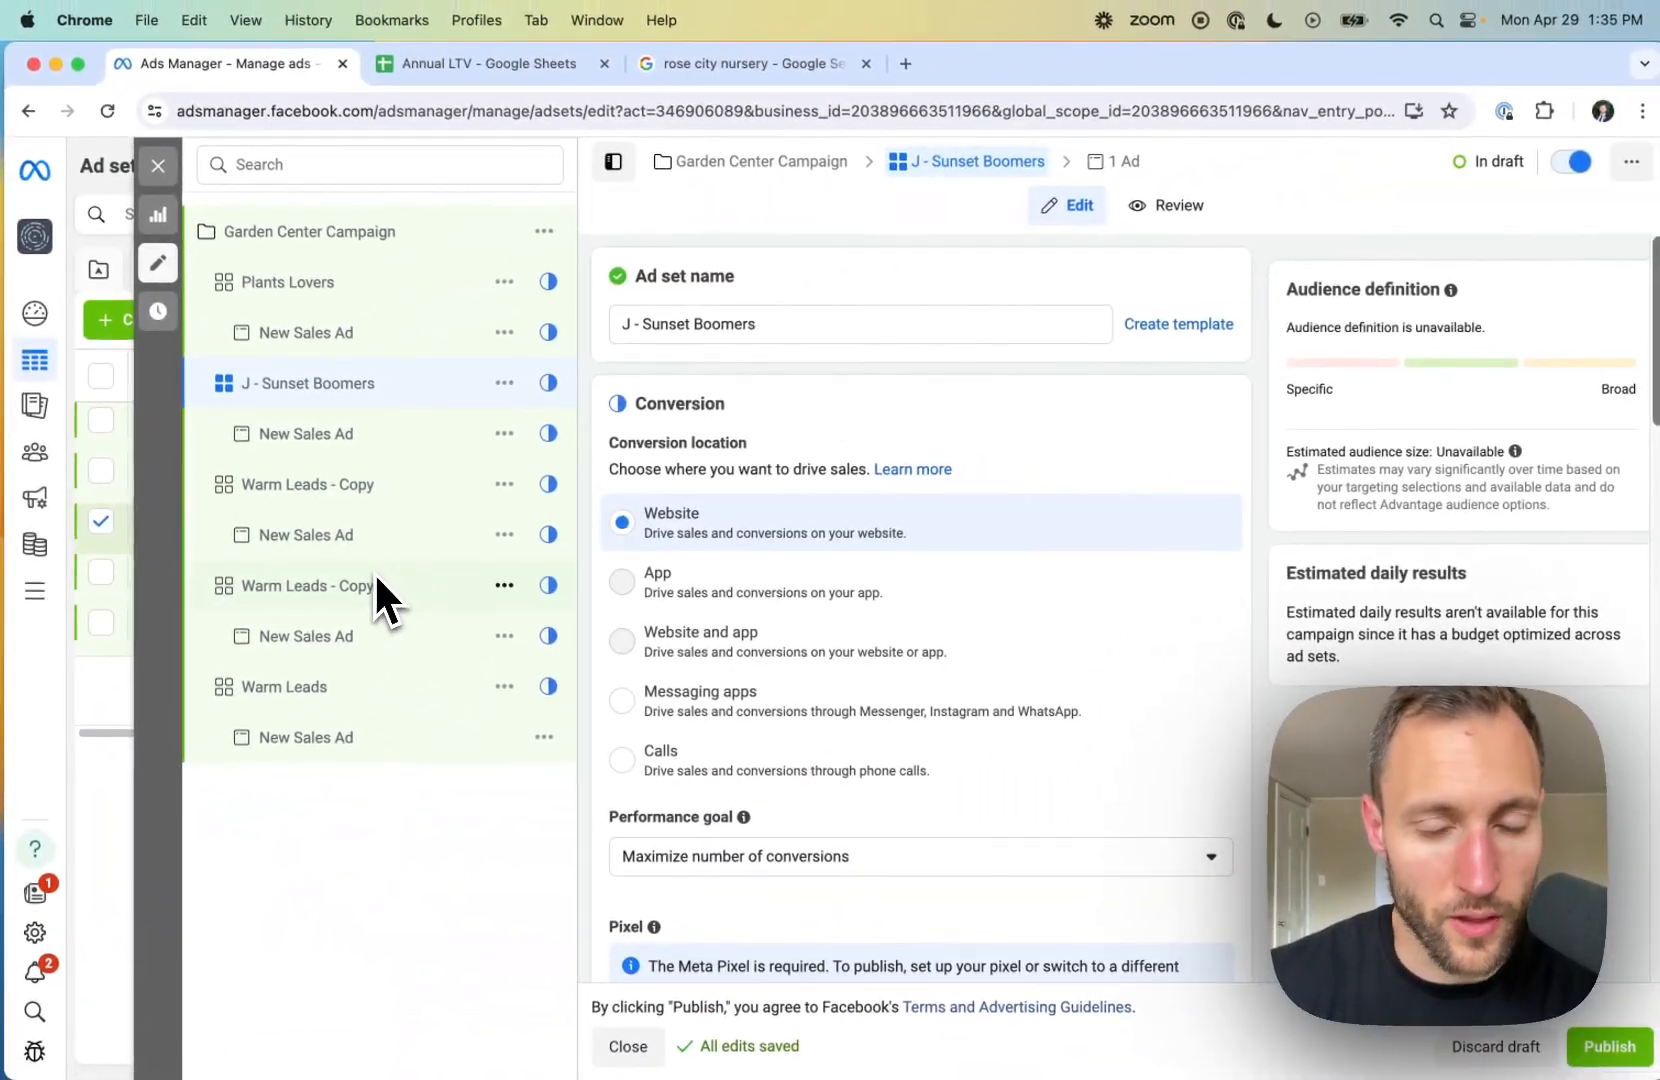
Step: Open the New Sales Ad in the Plants Lovers ad set for editing
key("ctrl+Right")
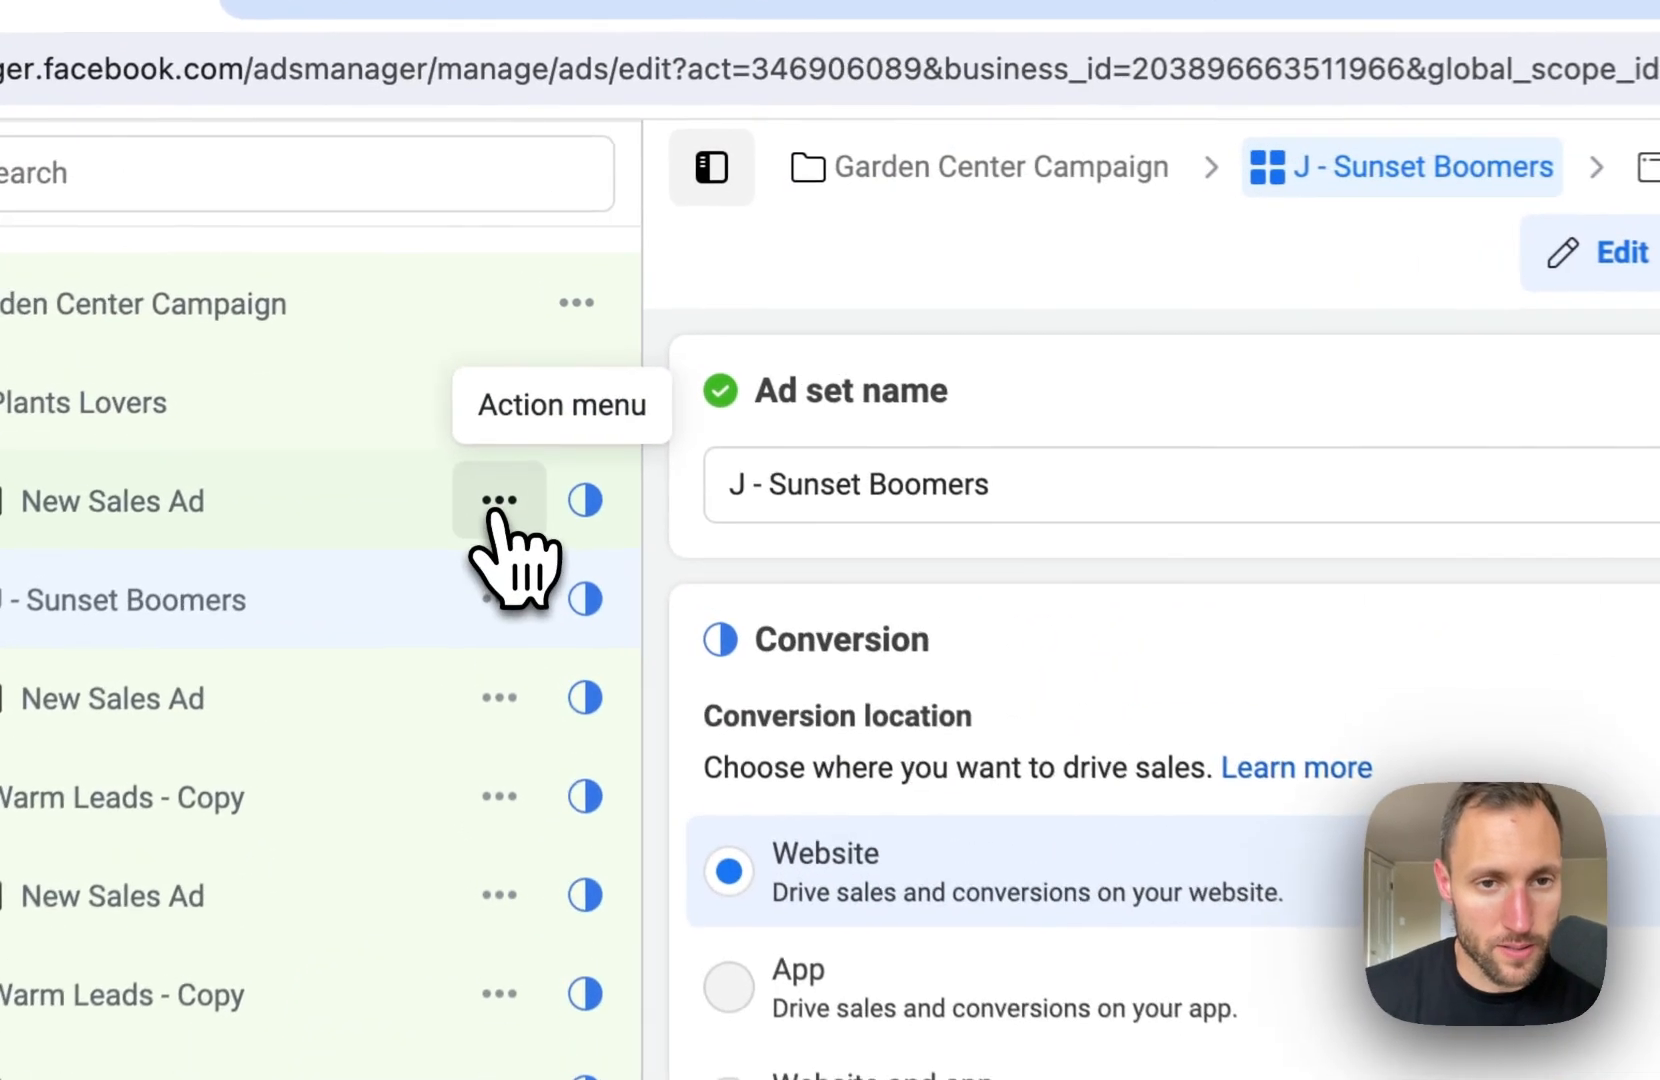
left_click(503, 333)
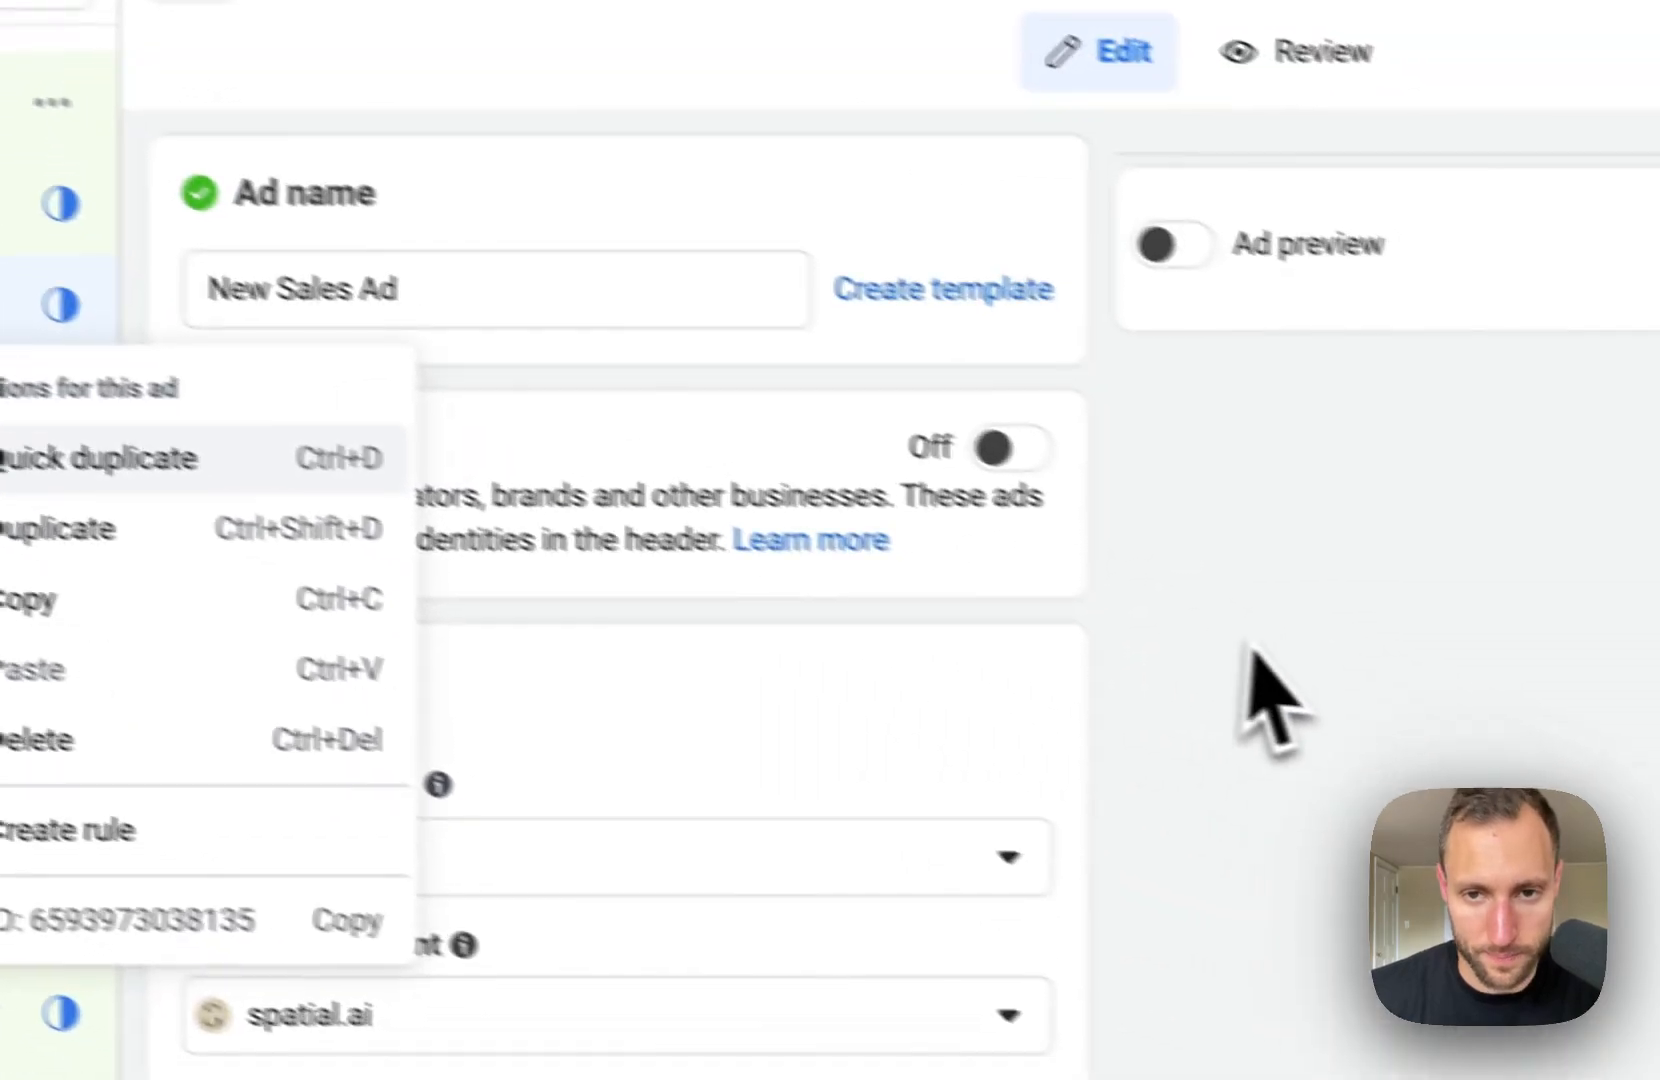
left_click(1249, 637)
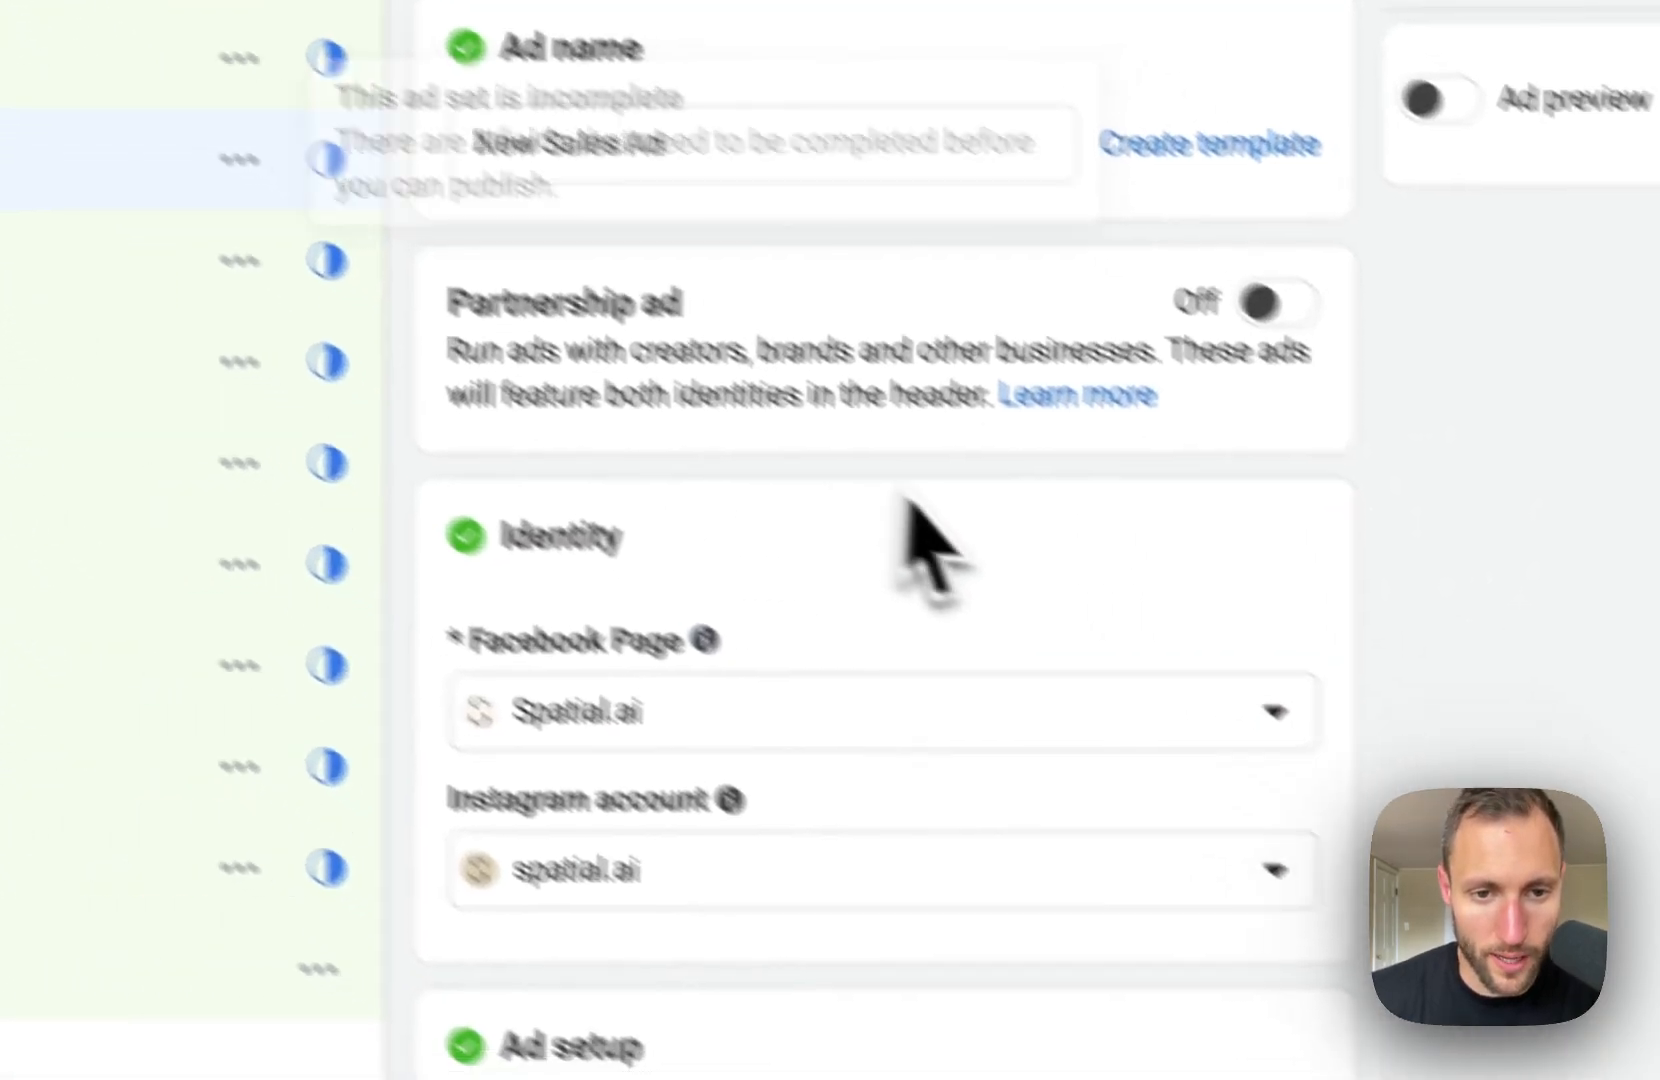
Step: Add the 720 × 1280 greenhouse account video as the ad's media, keep the default crop and optimization settings, and play its preview briefly
scroll(860, 690, "down", 5)
scroll(893, 680, "down", 10)
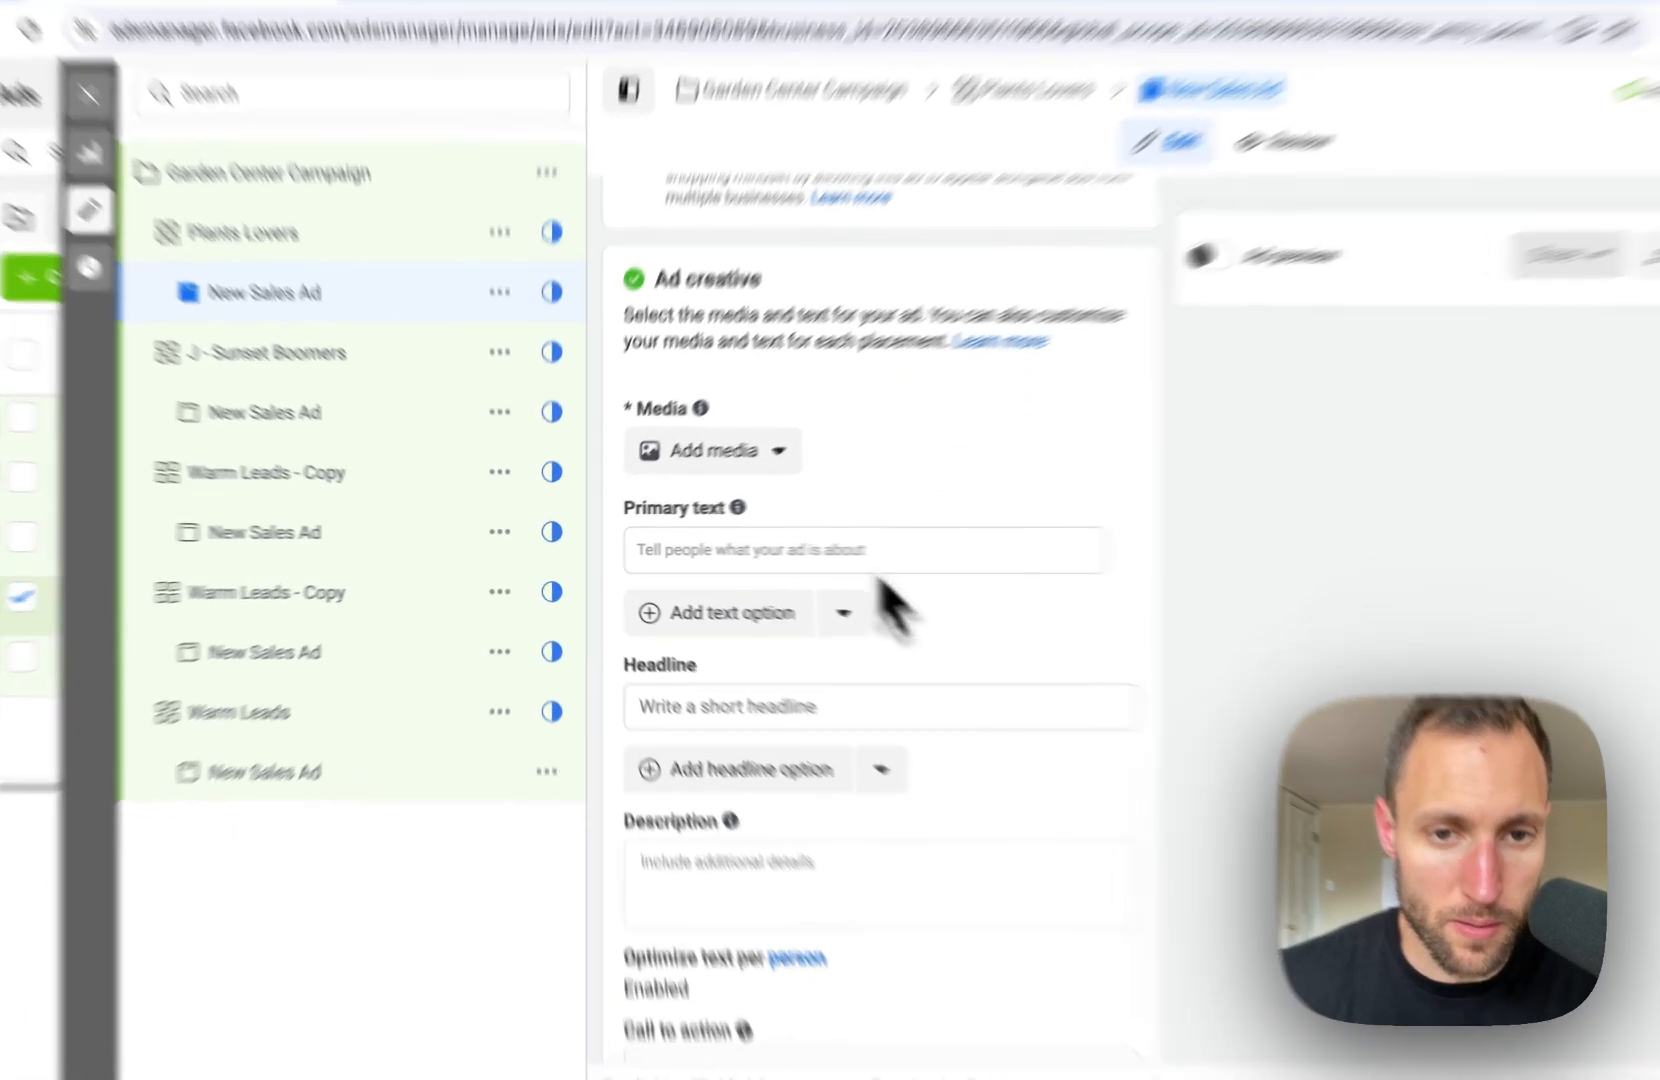
left_click(776, 451)
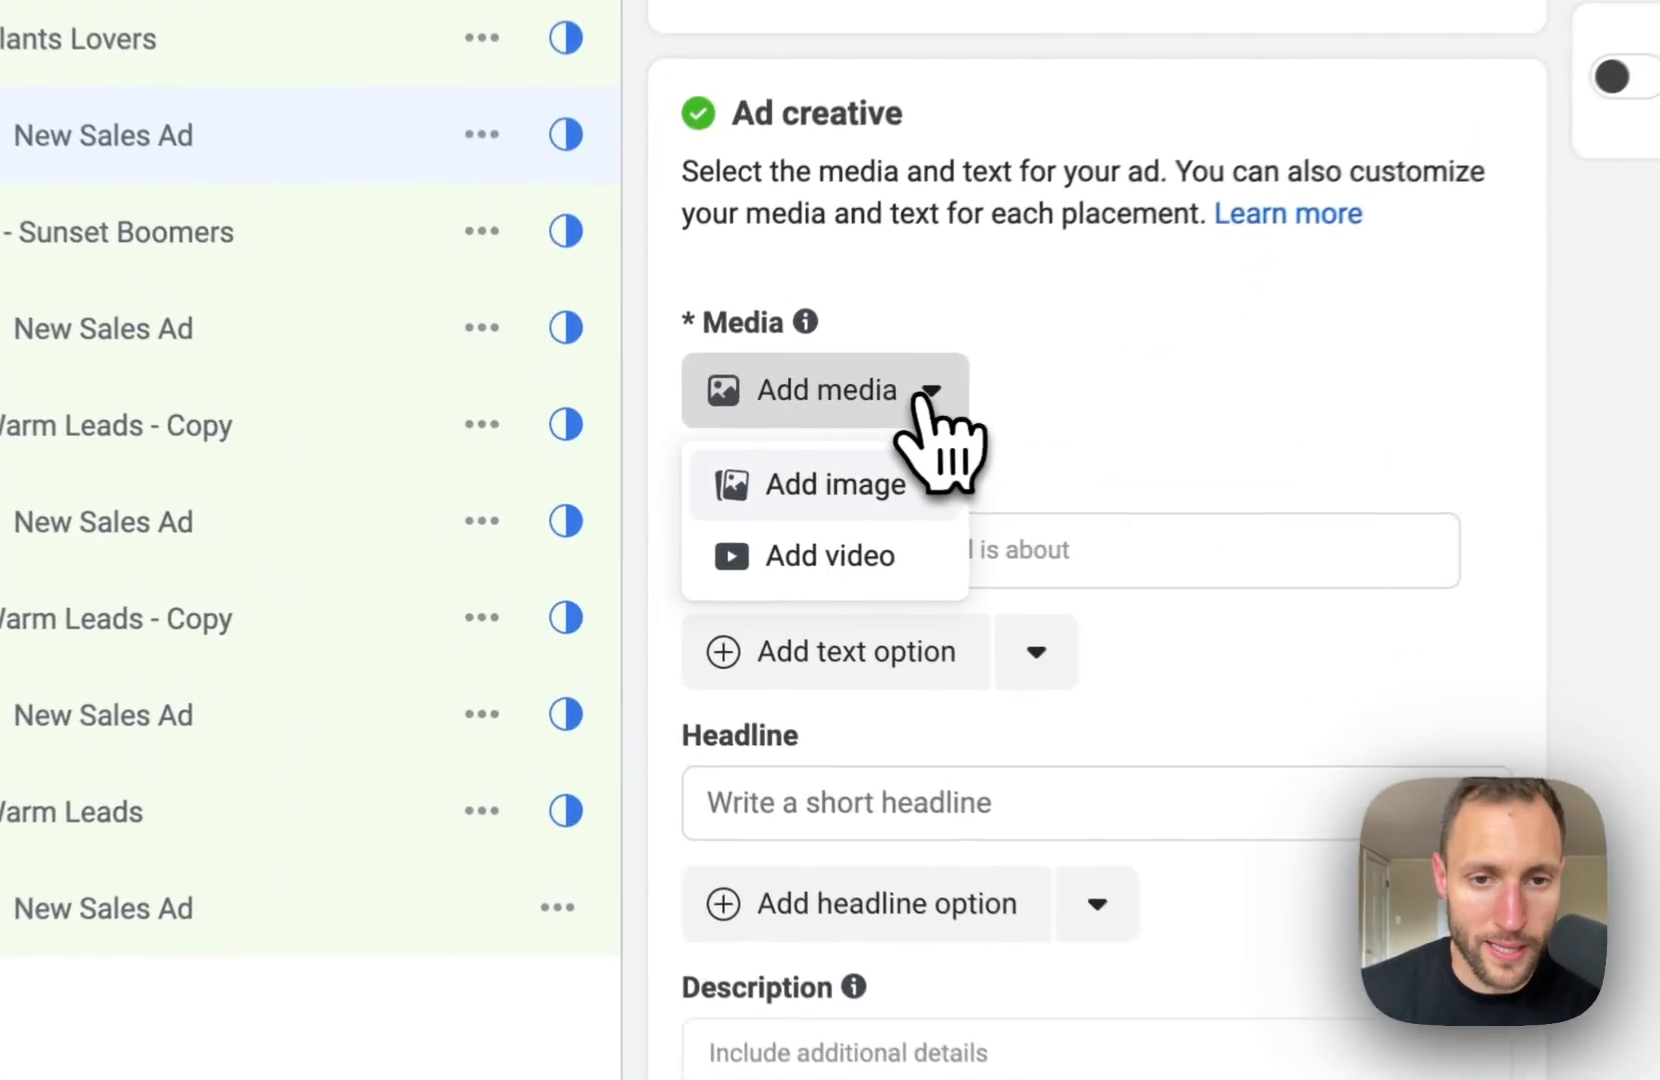
left_click(716, 548)
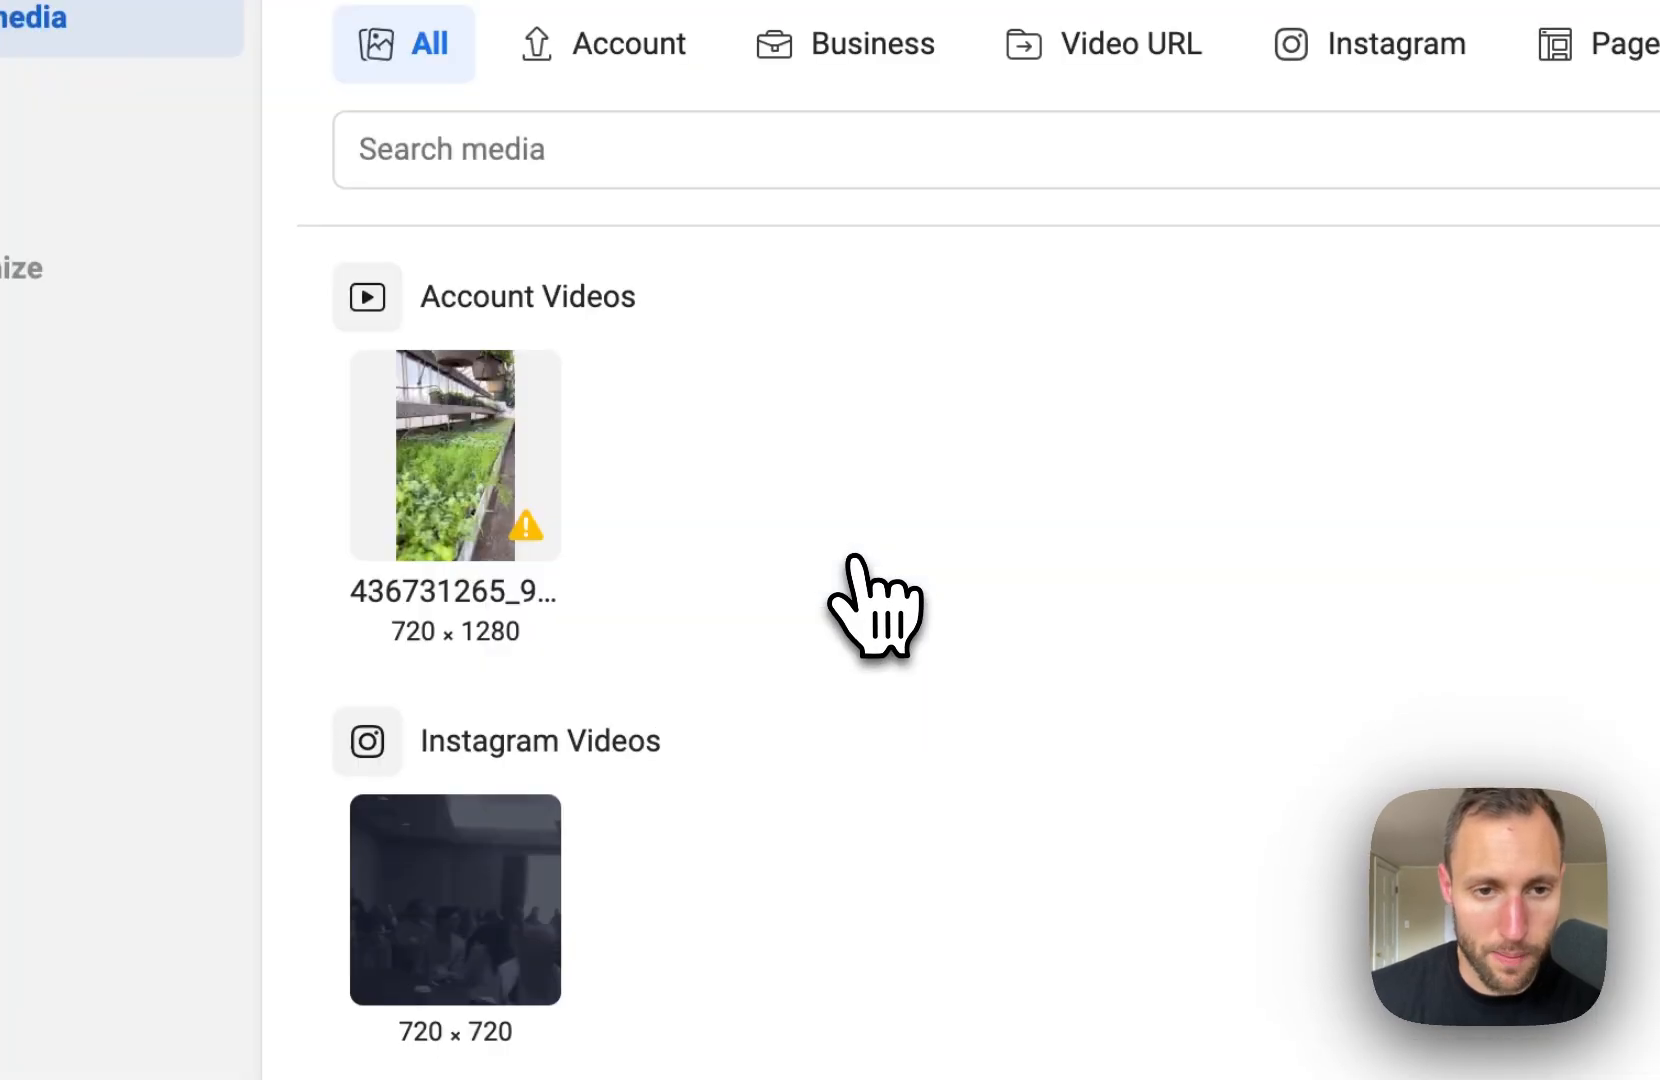
left_click(485, 470)
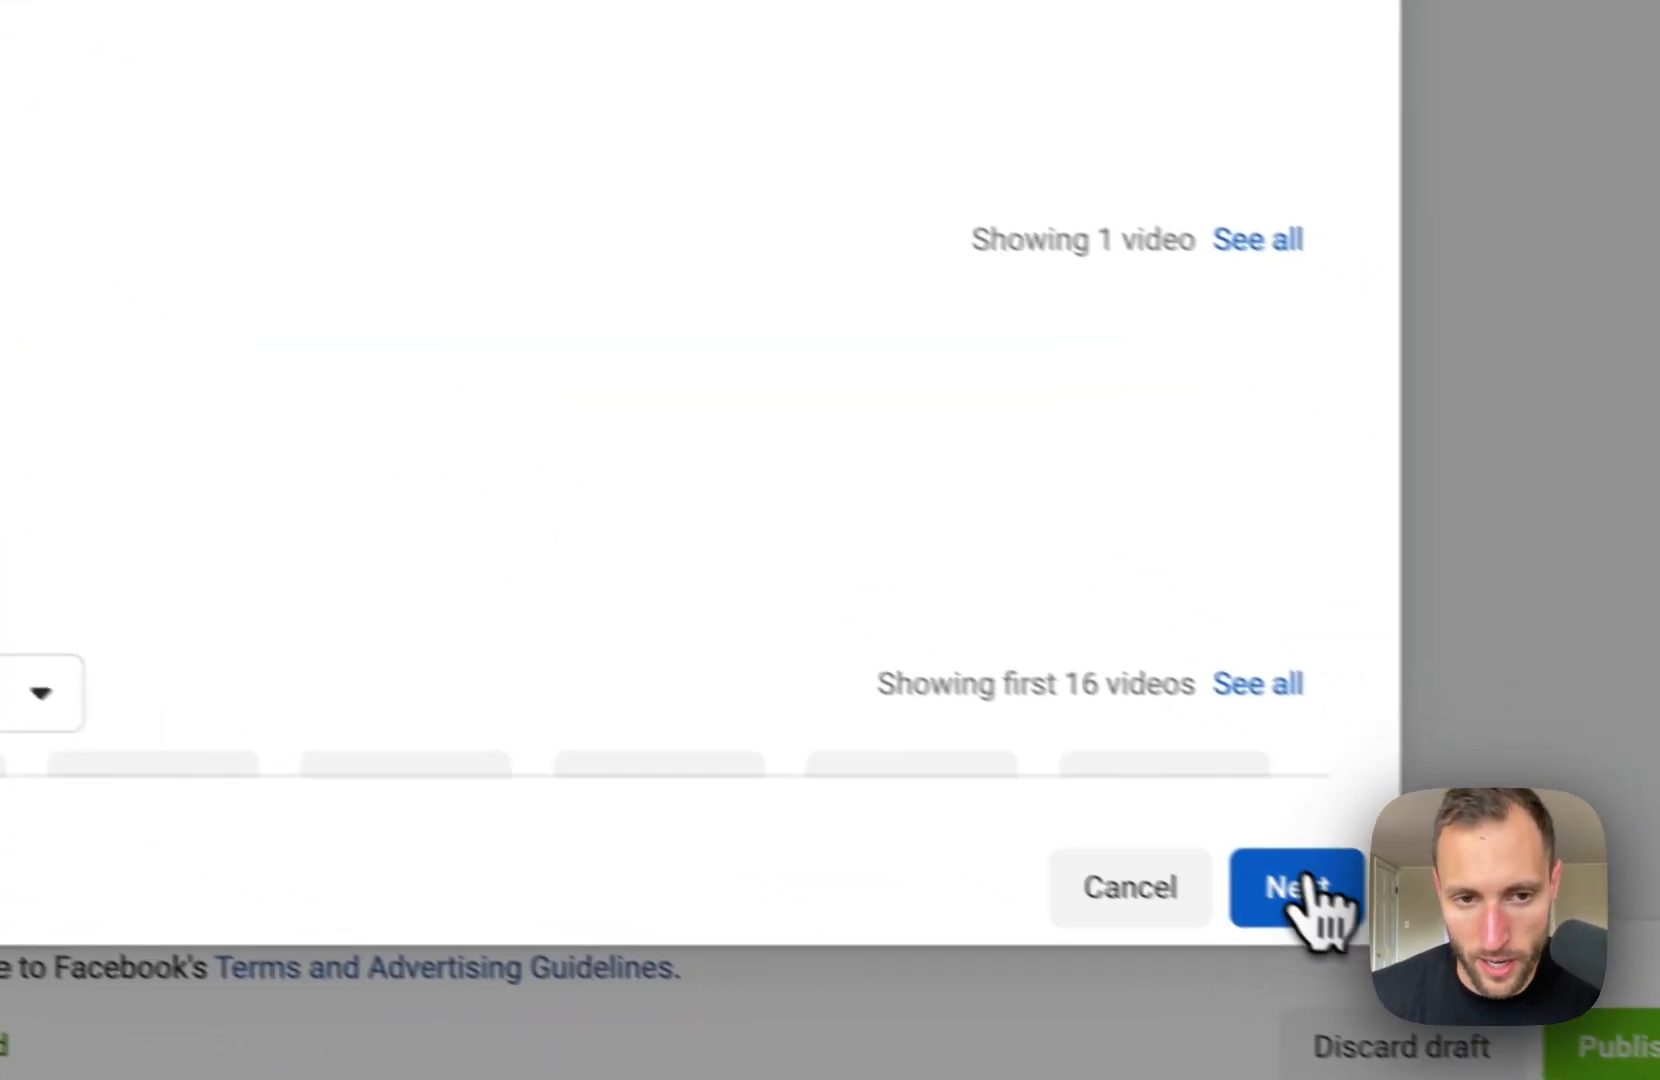
left_click(1305, 885)
left_click(1244, 862)
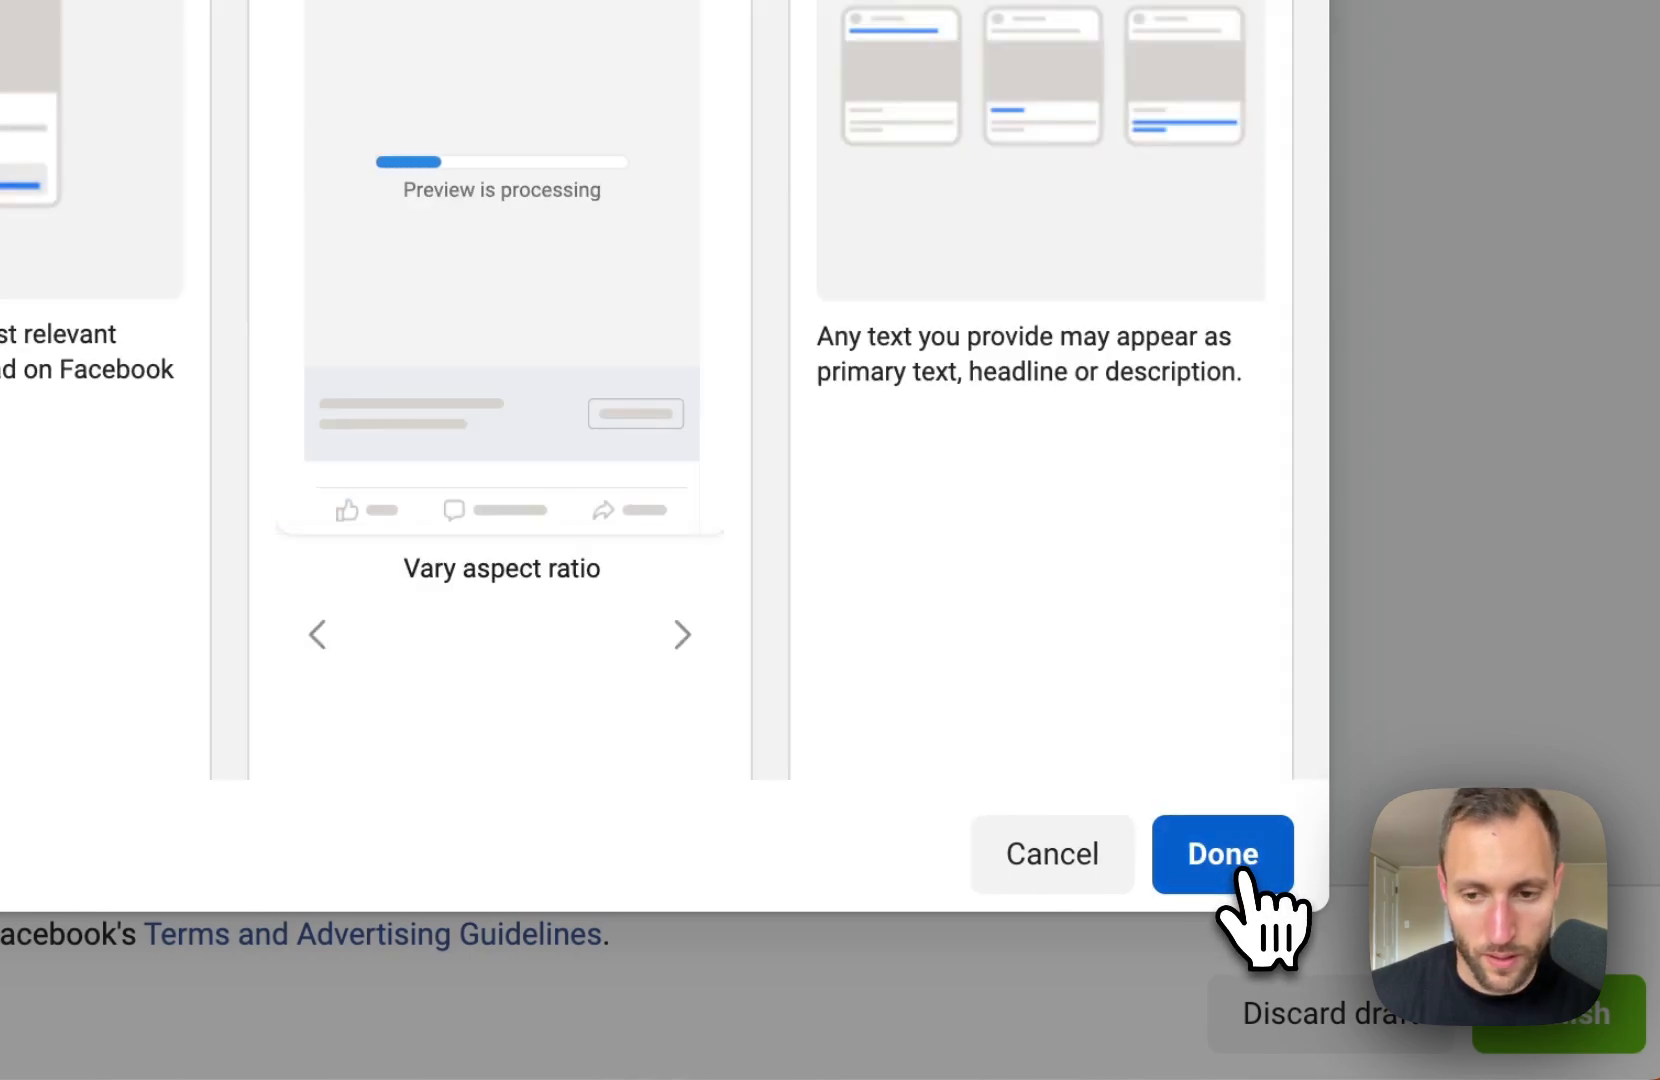
left_click(1243, 872)
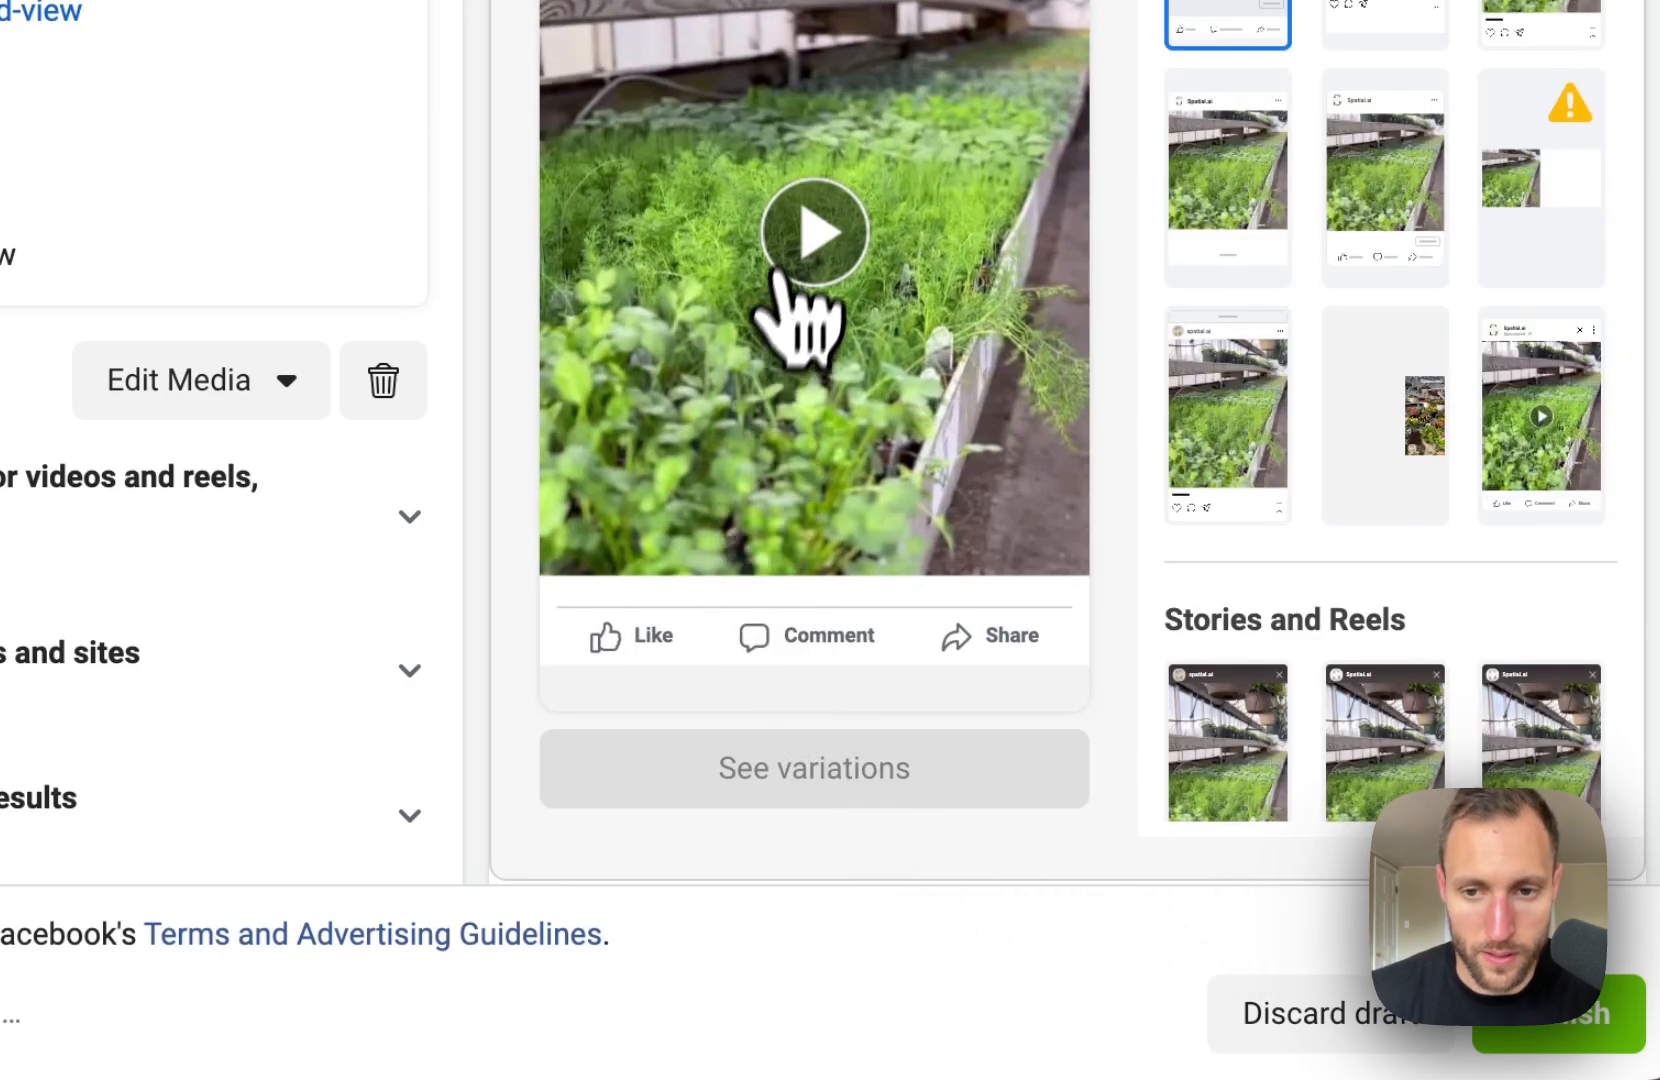
left_click(815, 238)
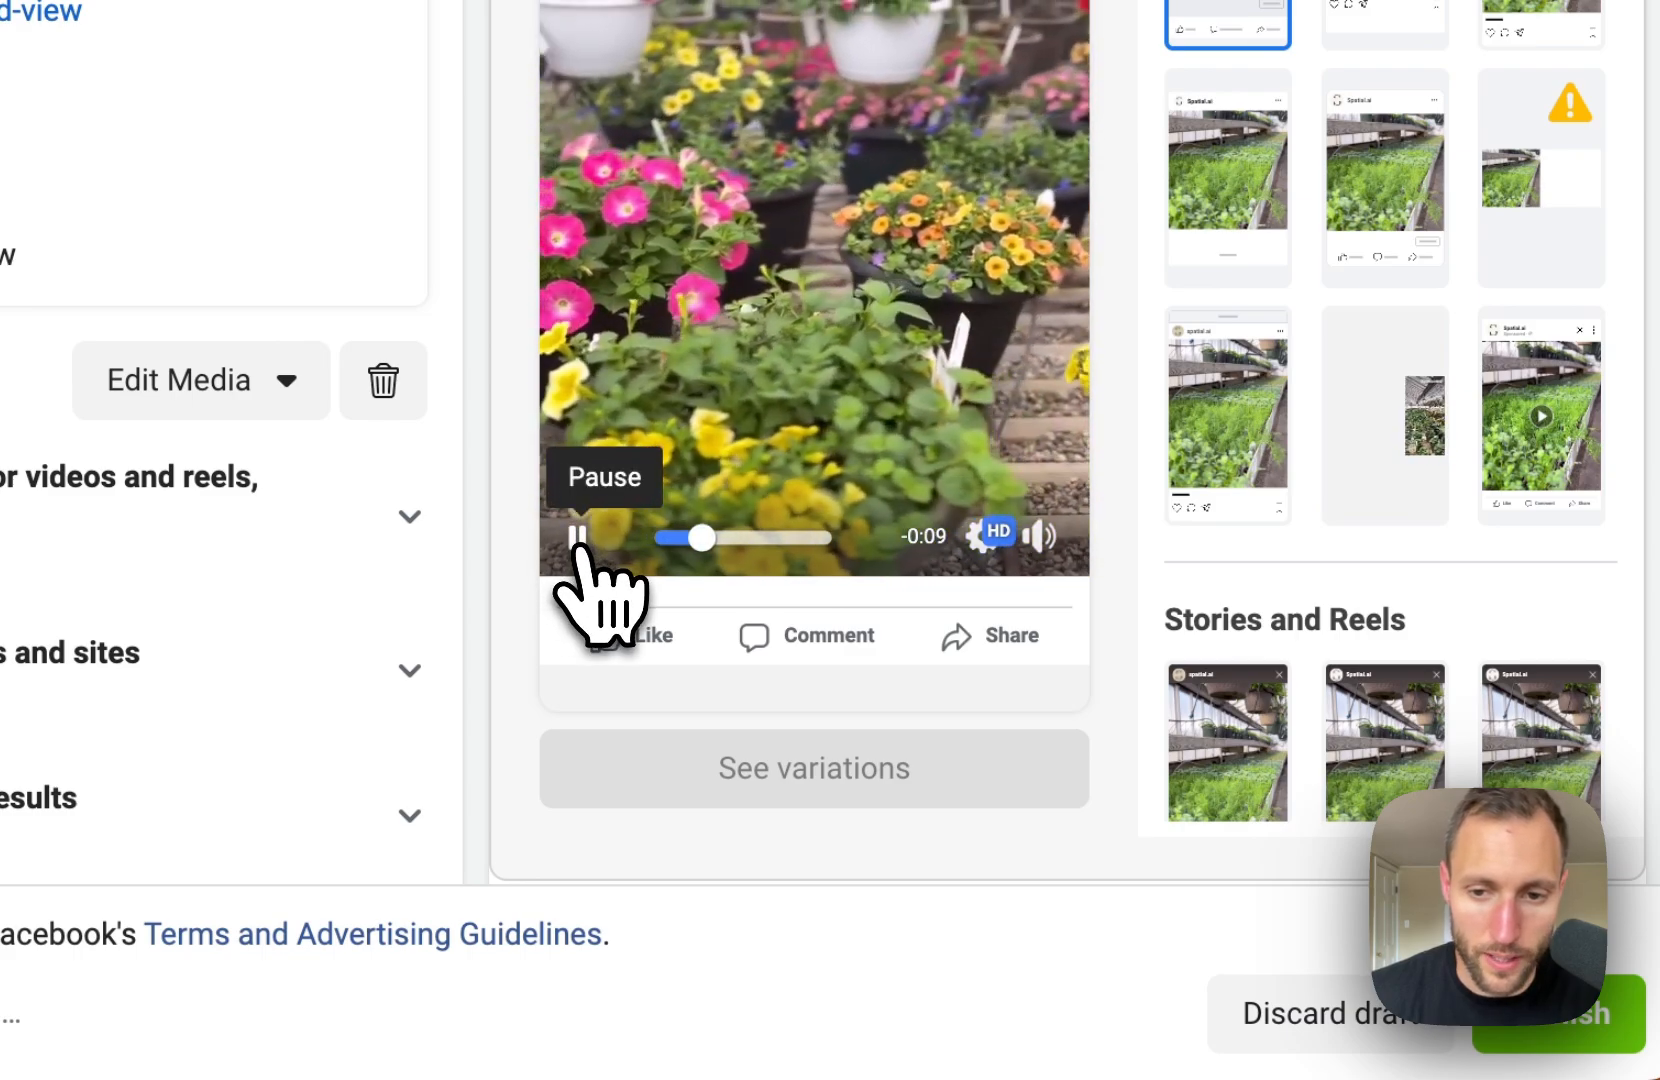
left_click(578, 537)
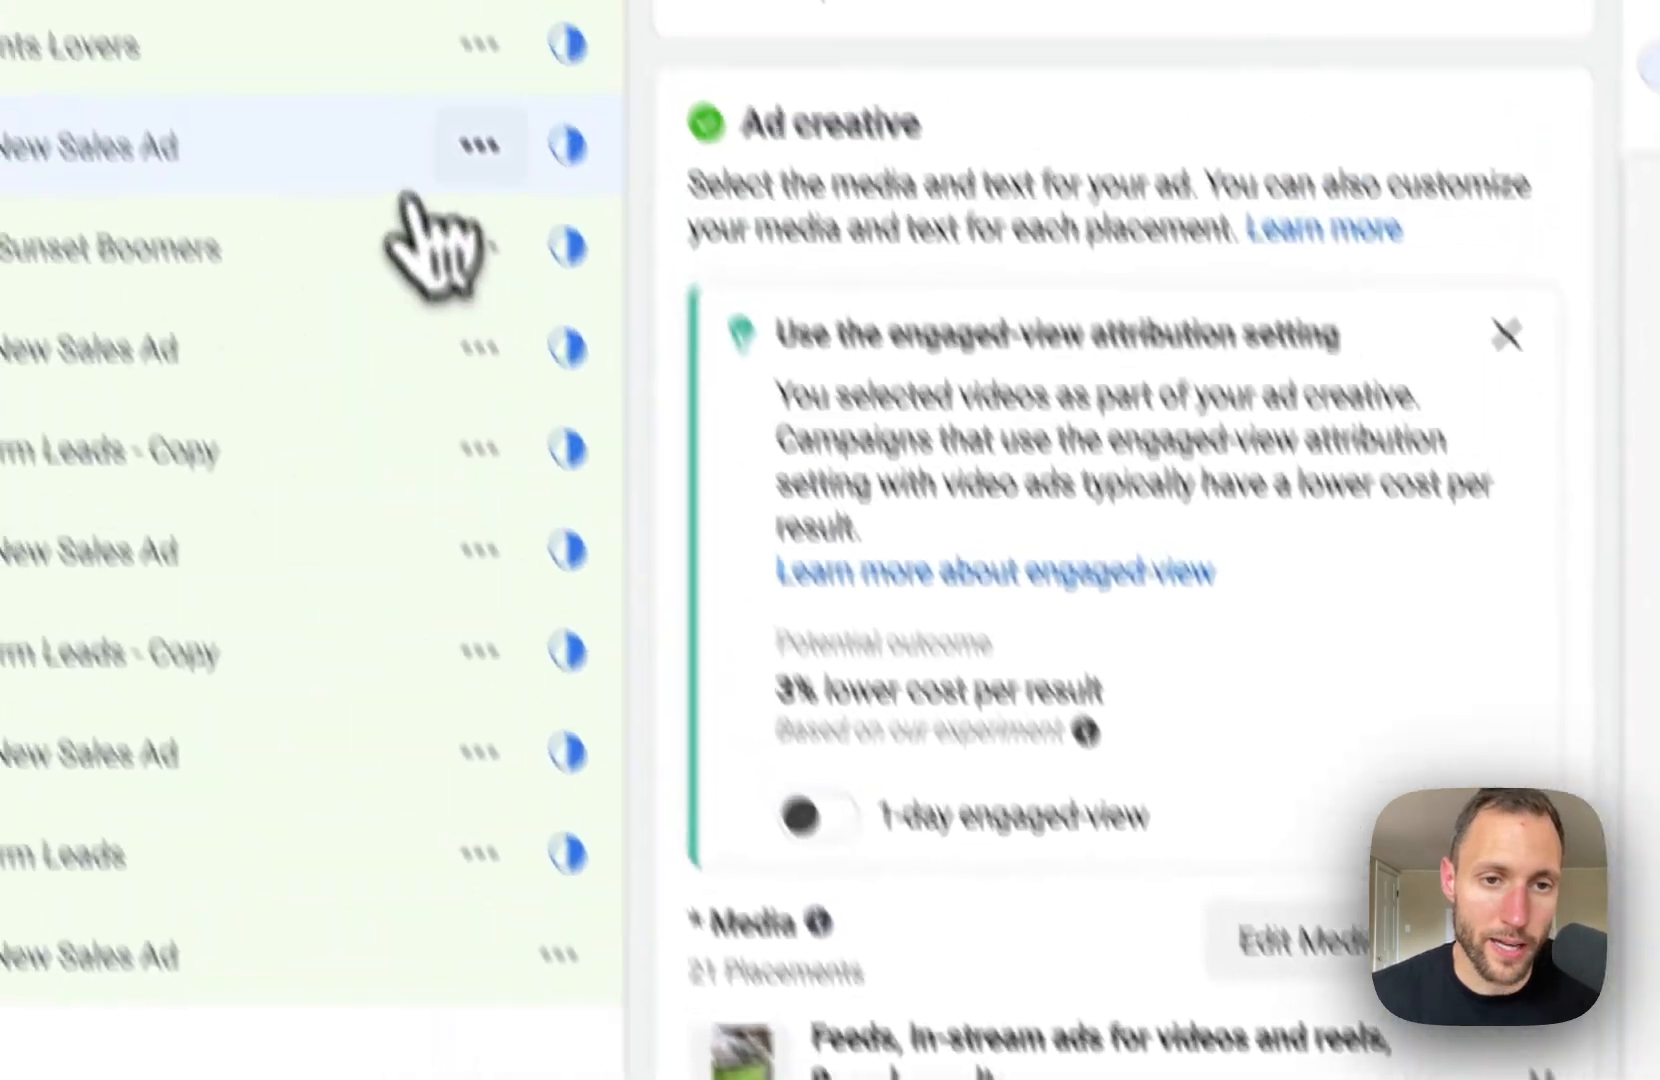
Step: Duplicate the Plants Lovers sales ad once within the original campaign, keeping existing reactions, comments and shares
left_click(480, 146)
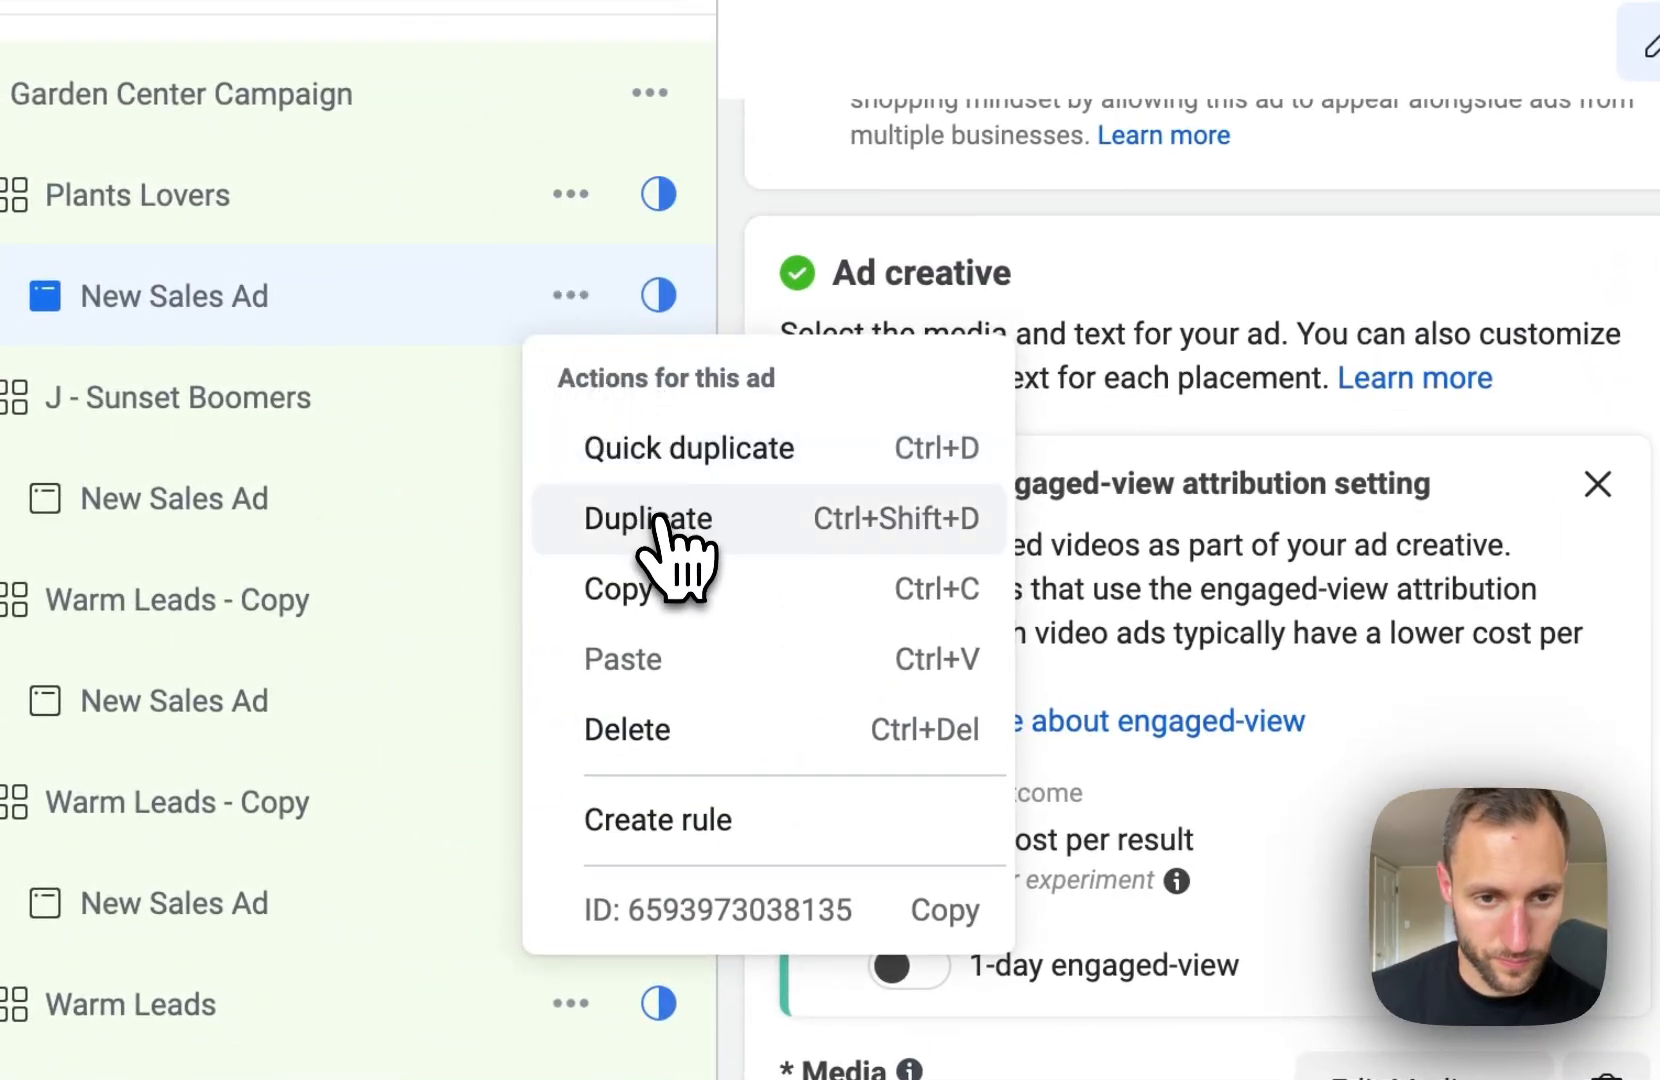
left_click(672, 524)
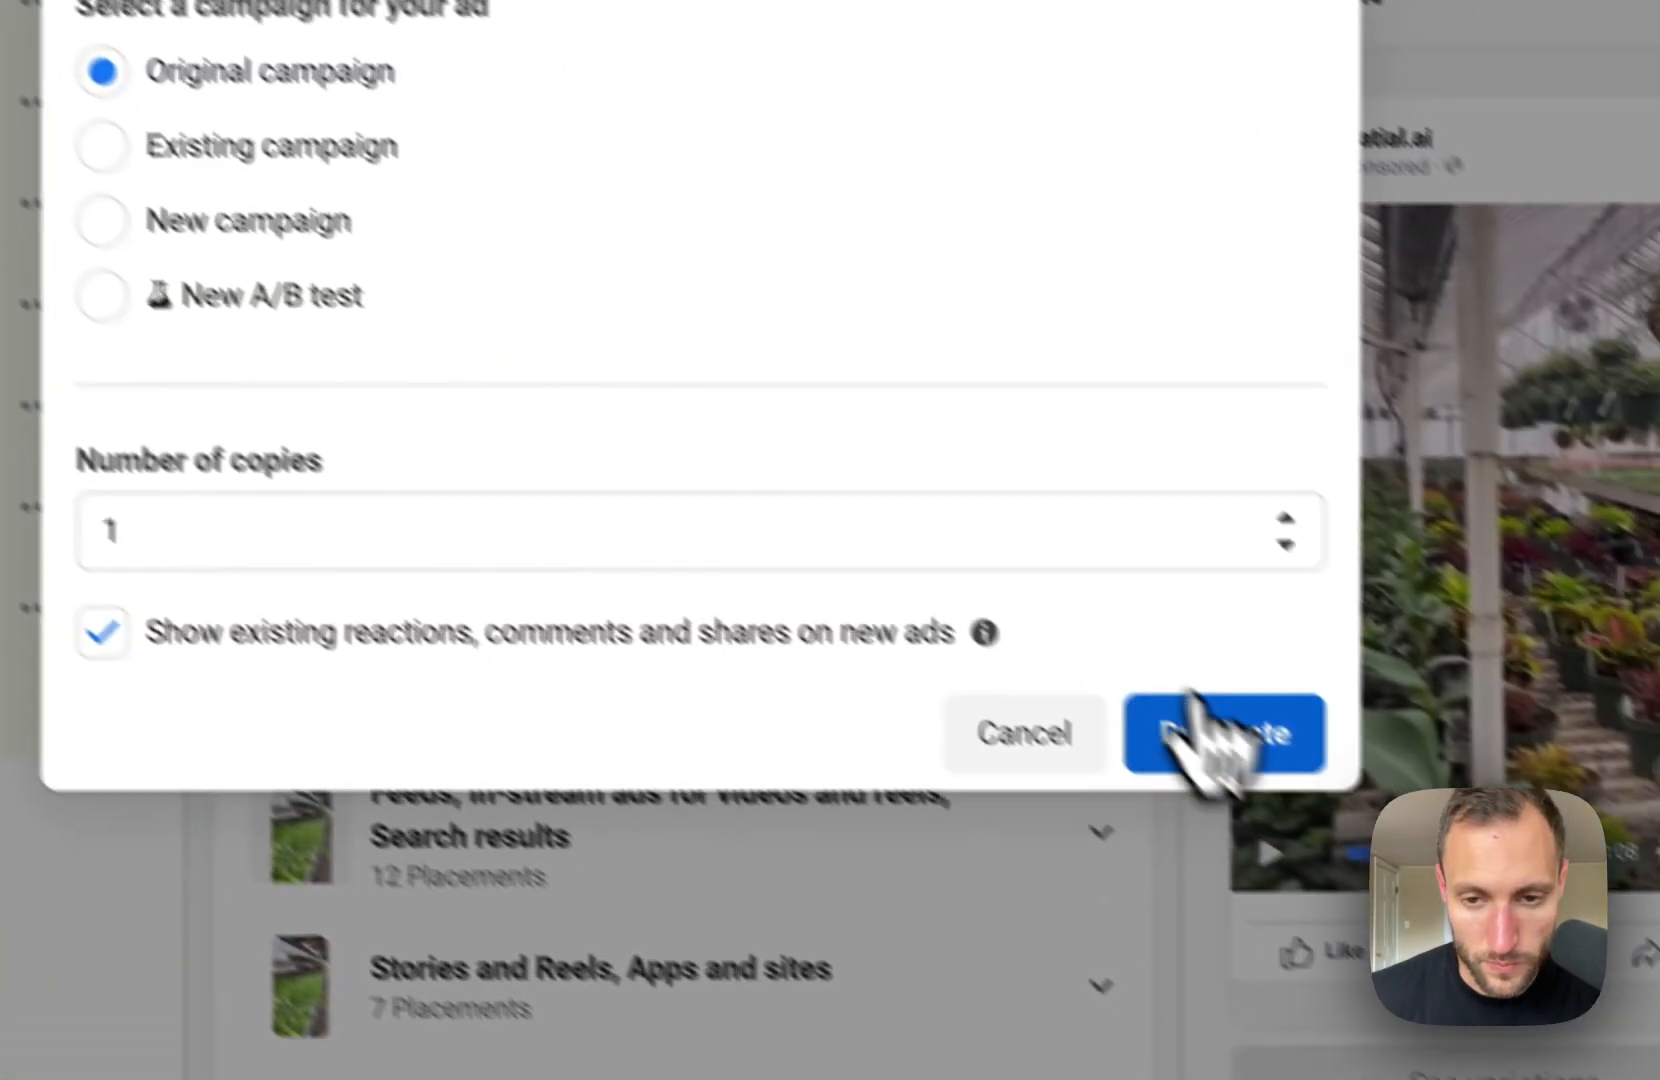
left_click(1200, 722)
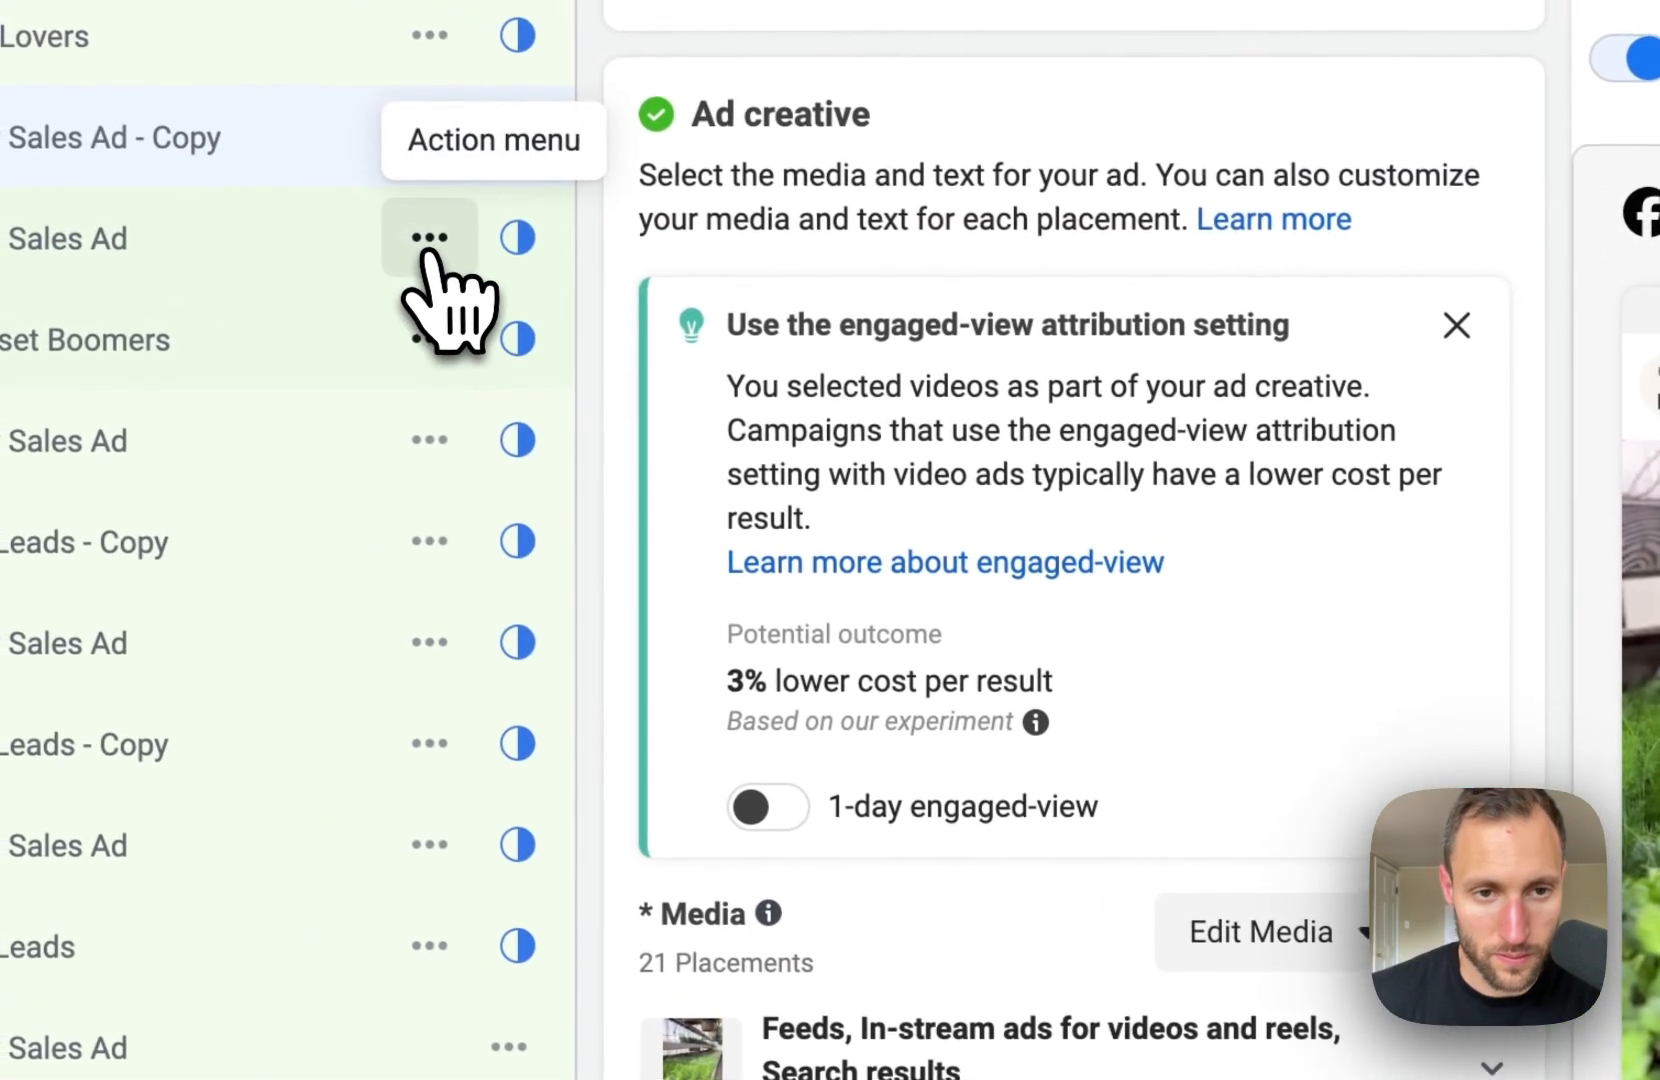
Step: Open the original New Sales Ad under Plants Lovers and look at the video choices for replacing its media, leaving without a change
left_click(433, 237)
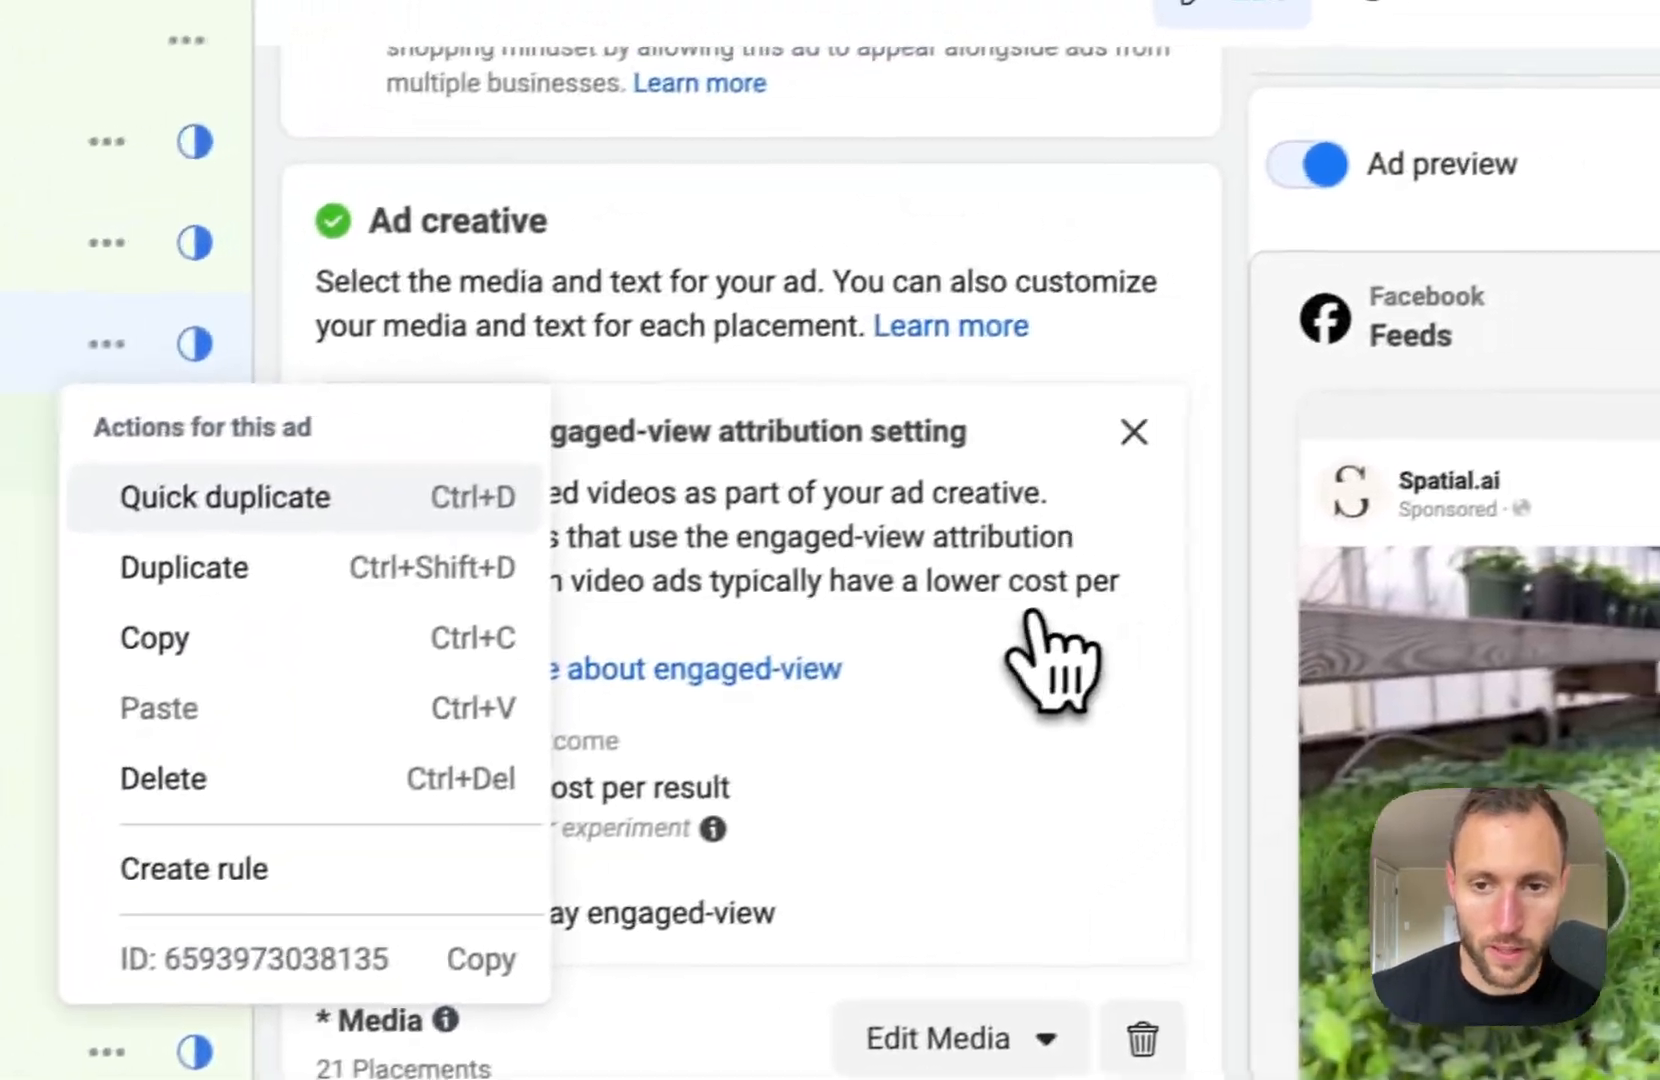
left_click_drag(1460, 517, 1499, 532)
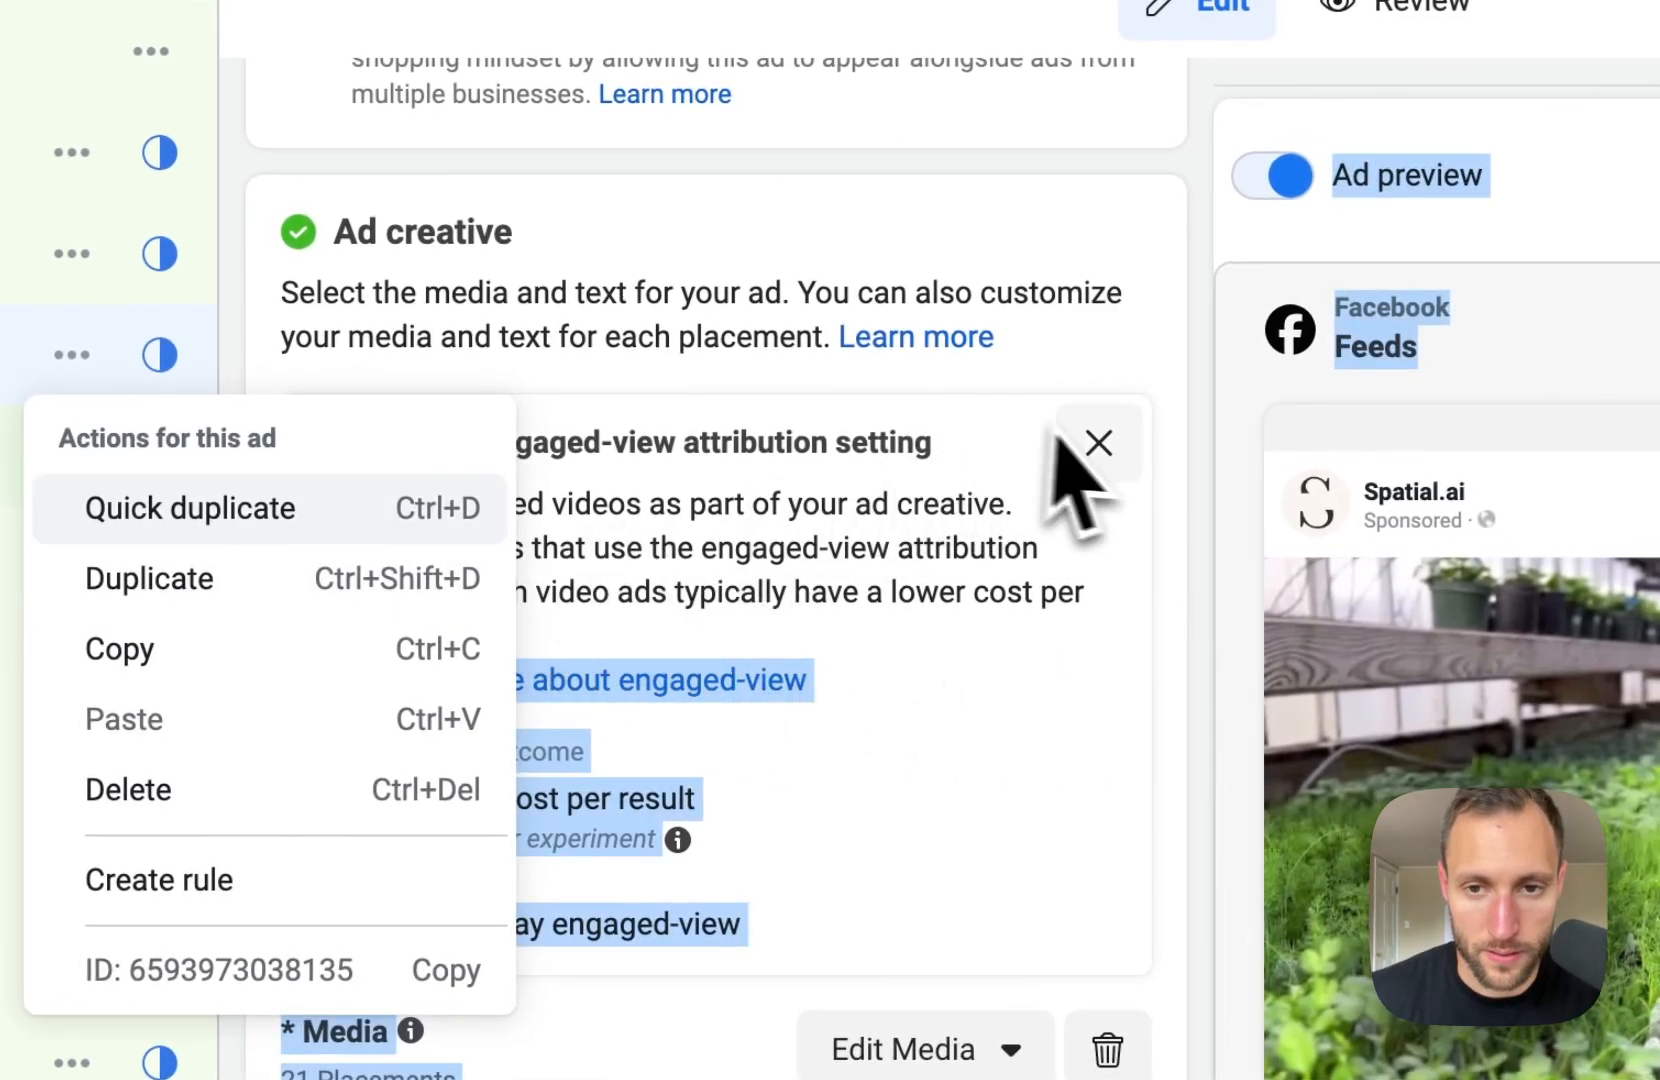
left_click(1222, 365)
scroll(1086, 685, "down", 12)
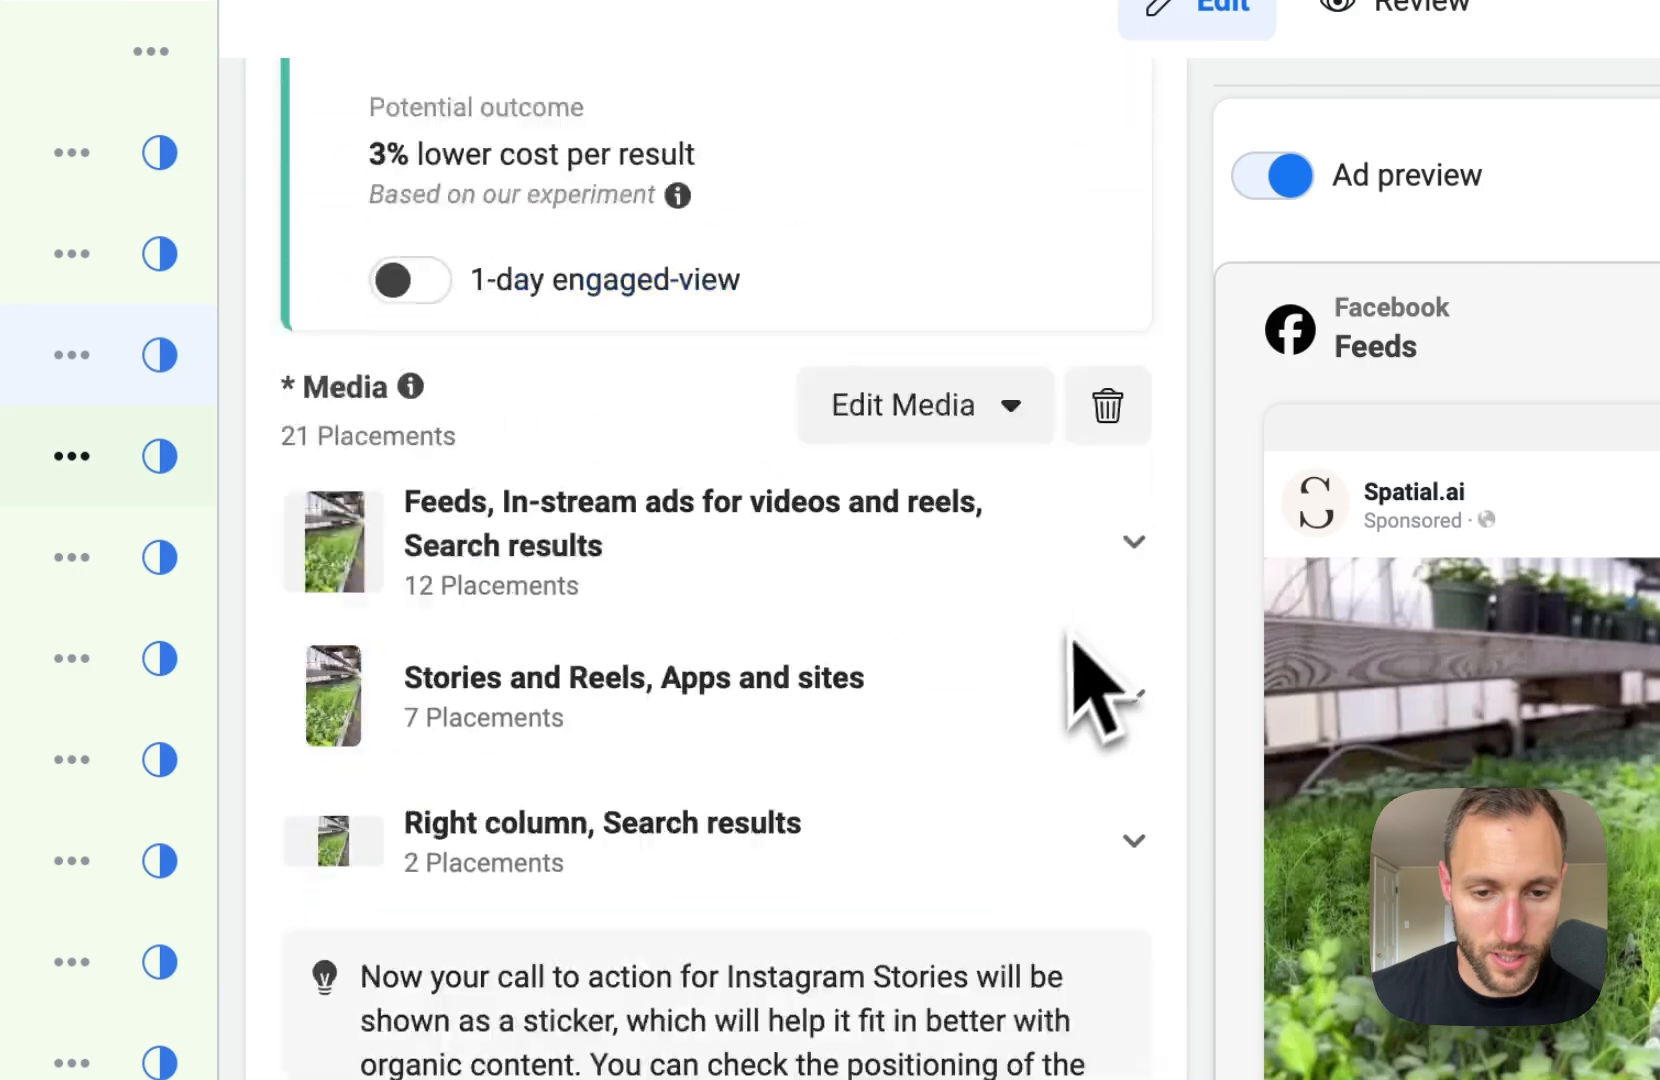
scroll(1076, 695, "up", 15)
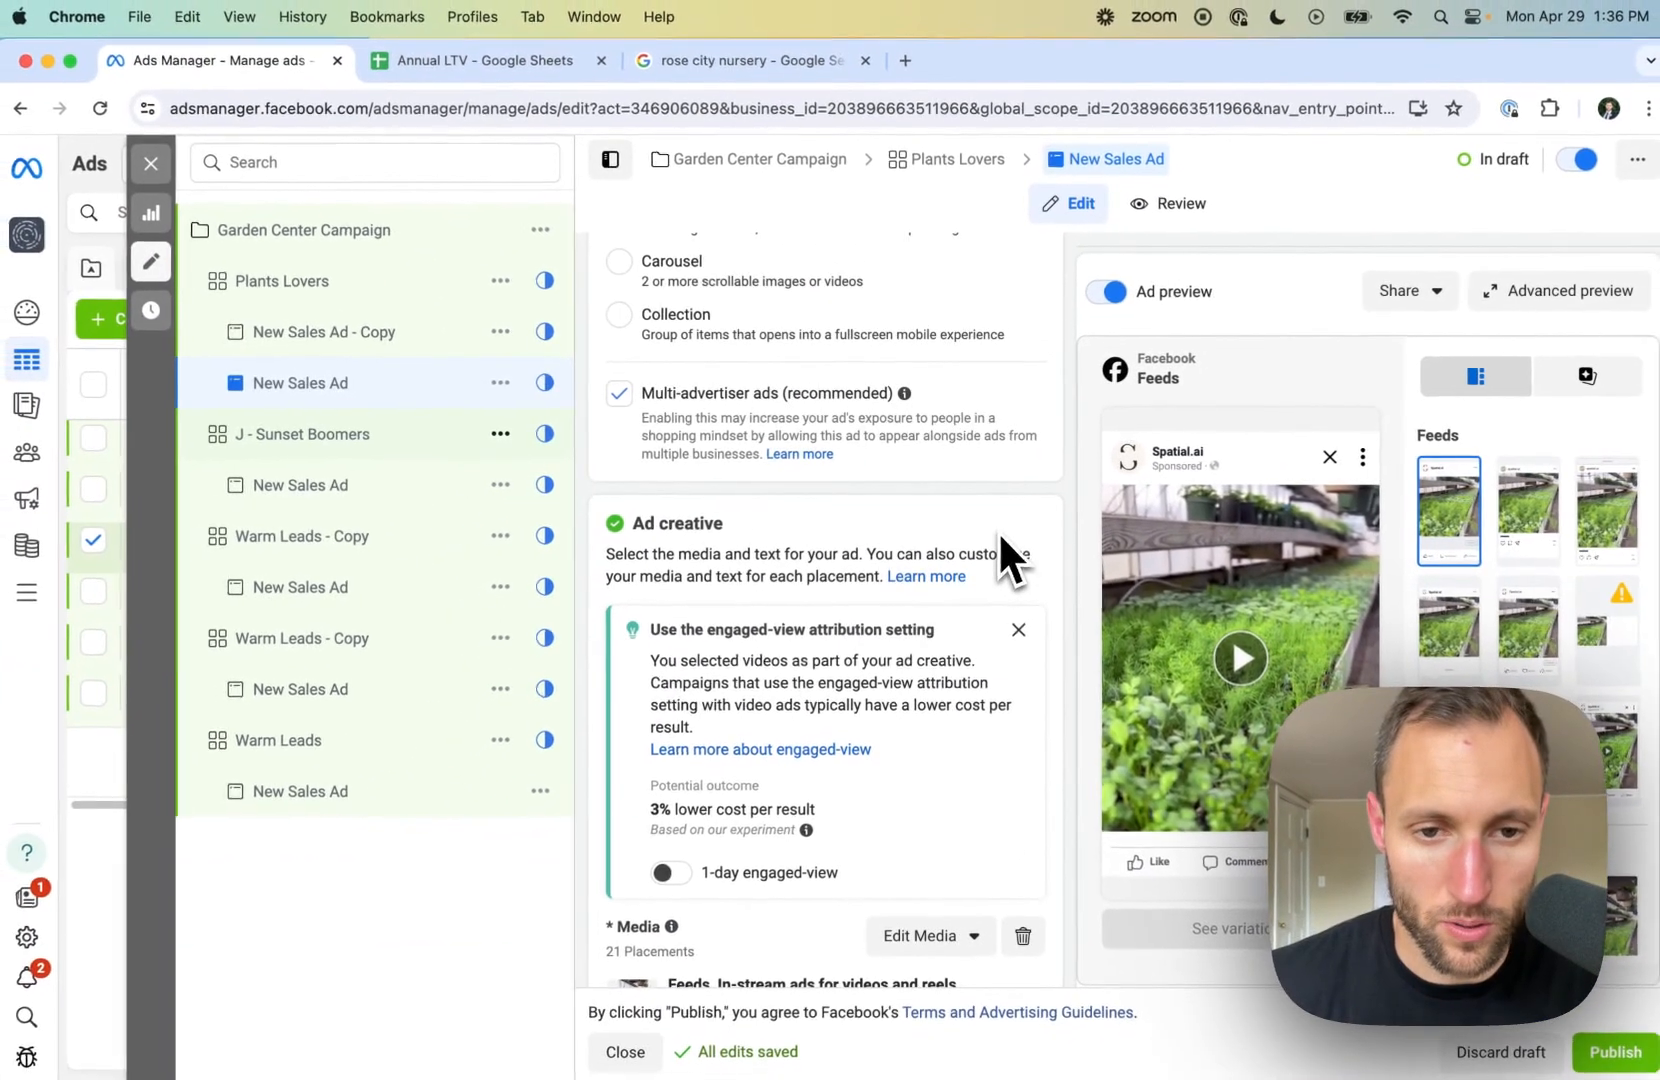
scroll(1048, 628, "down", 1)
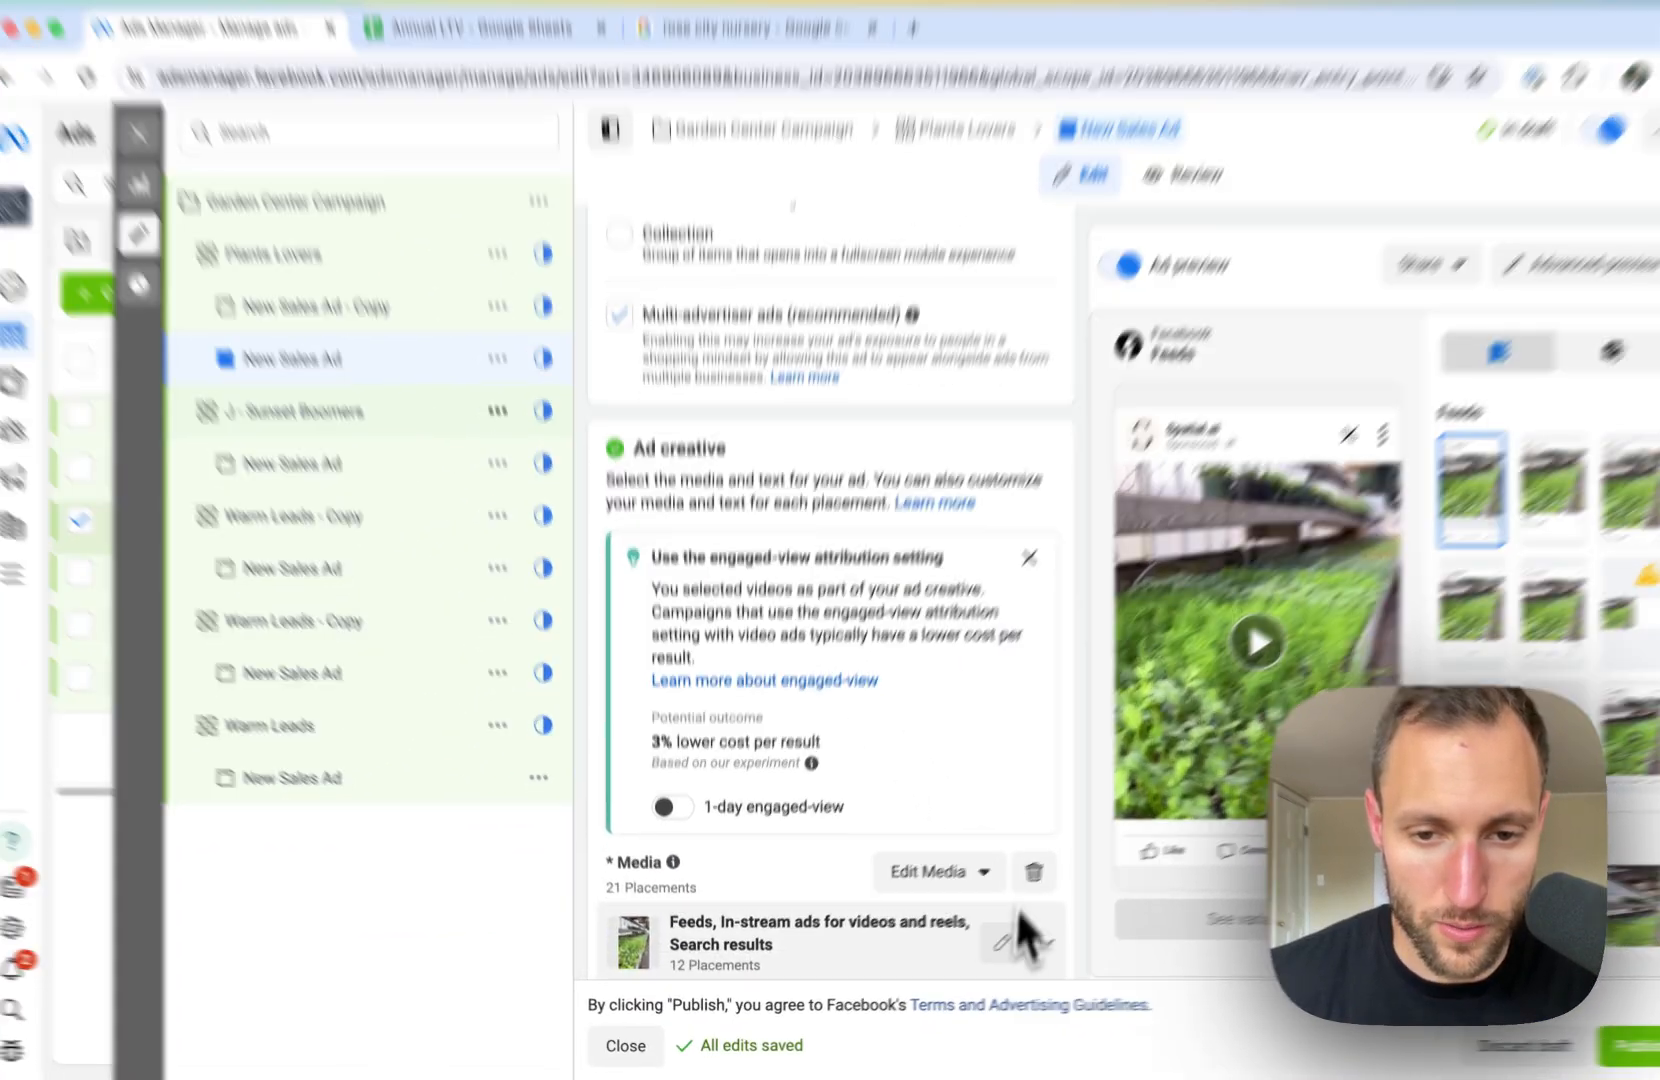
left_click(922, 879)
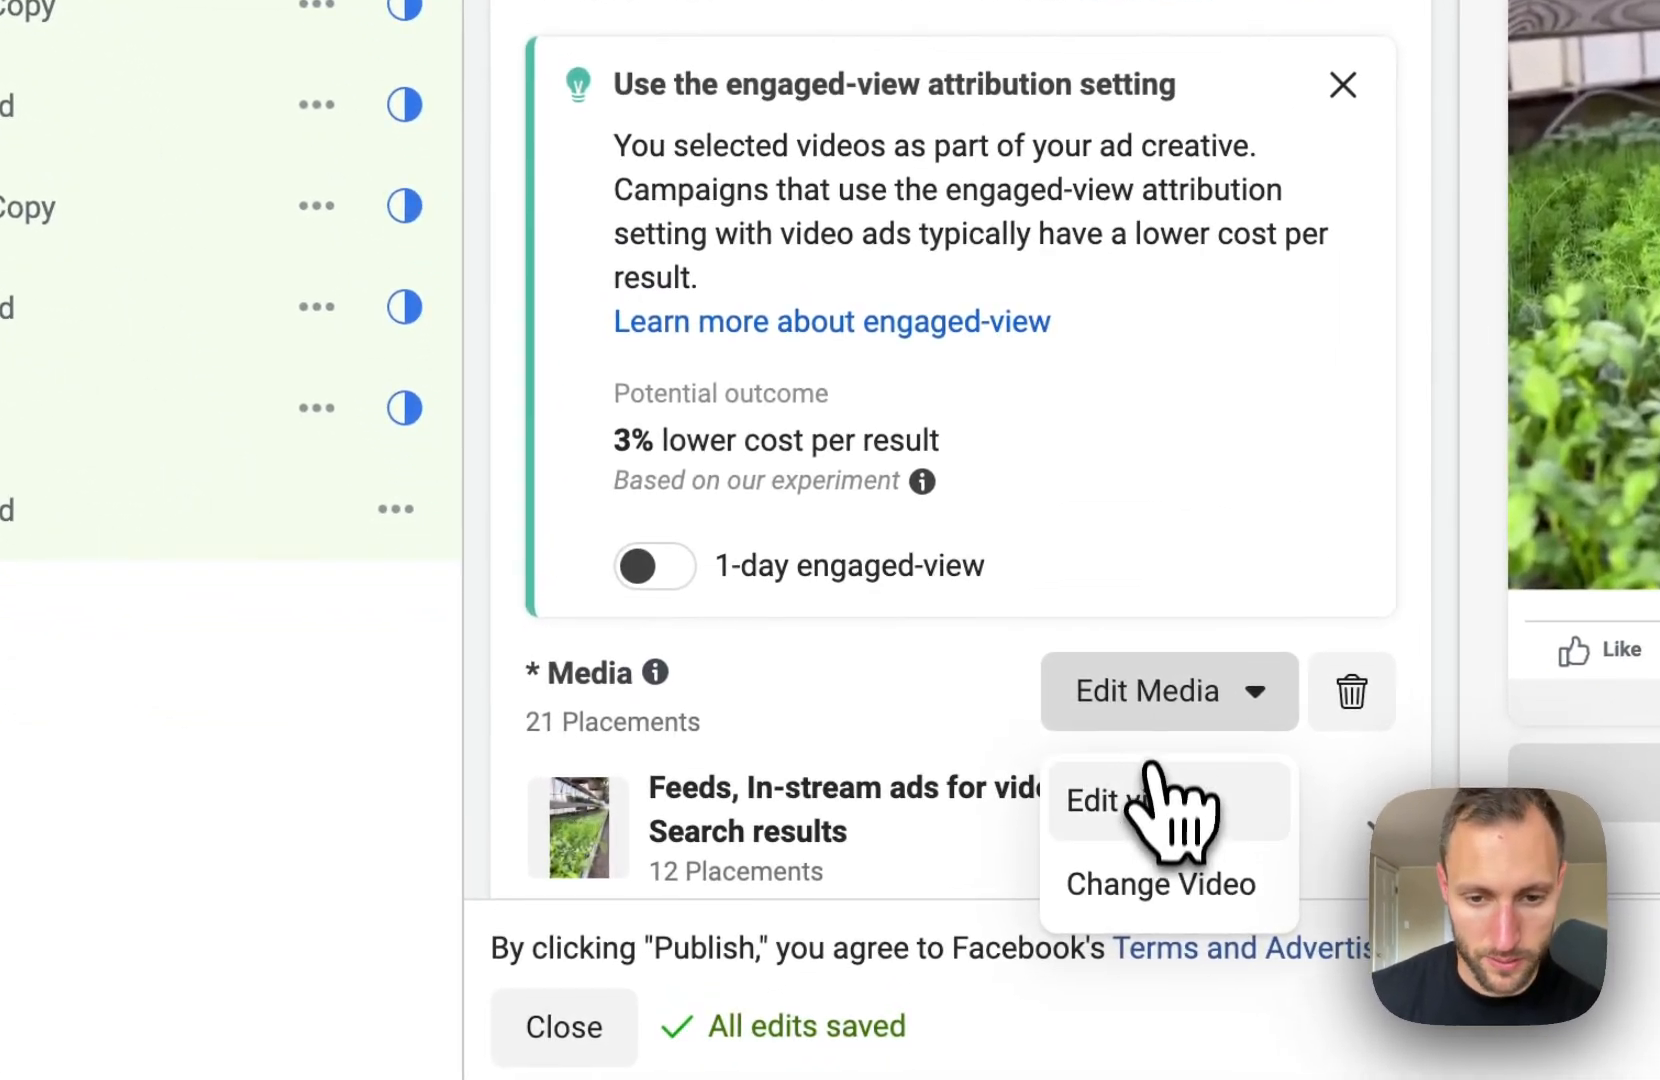
left_click(1124, 882)
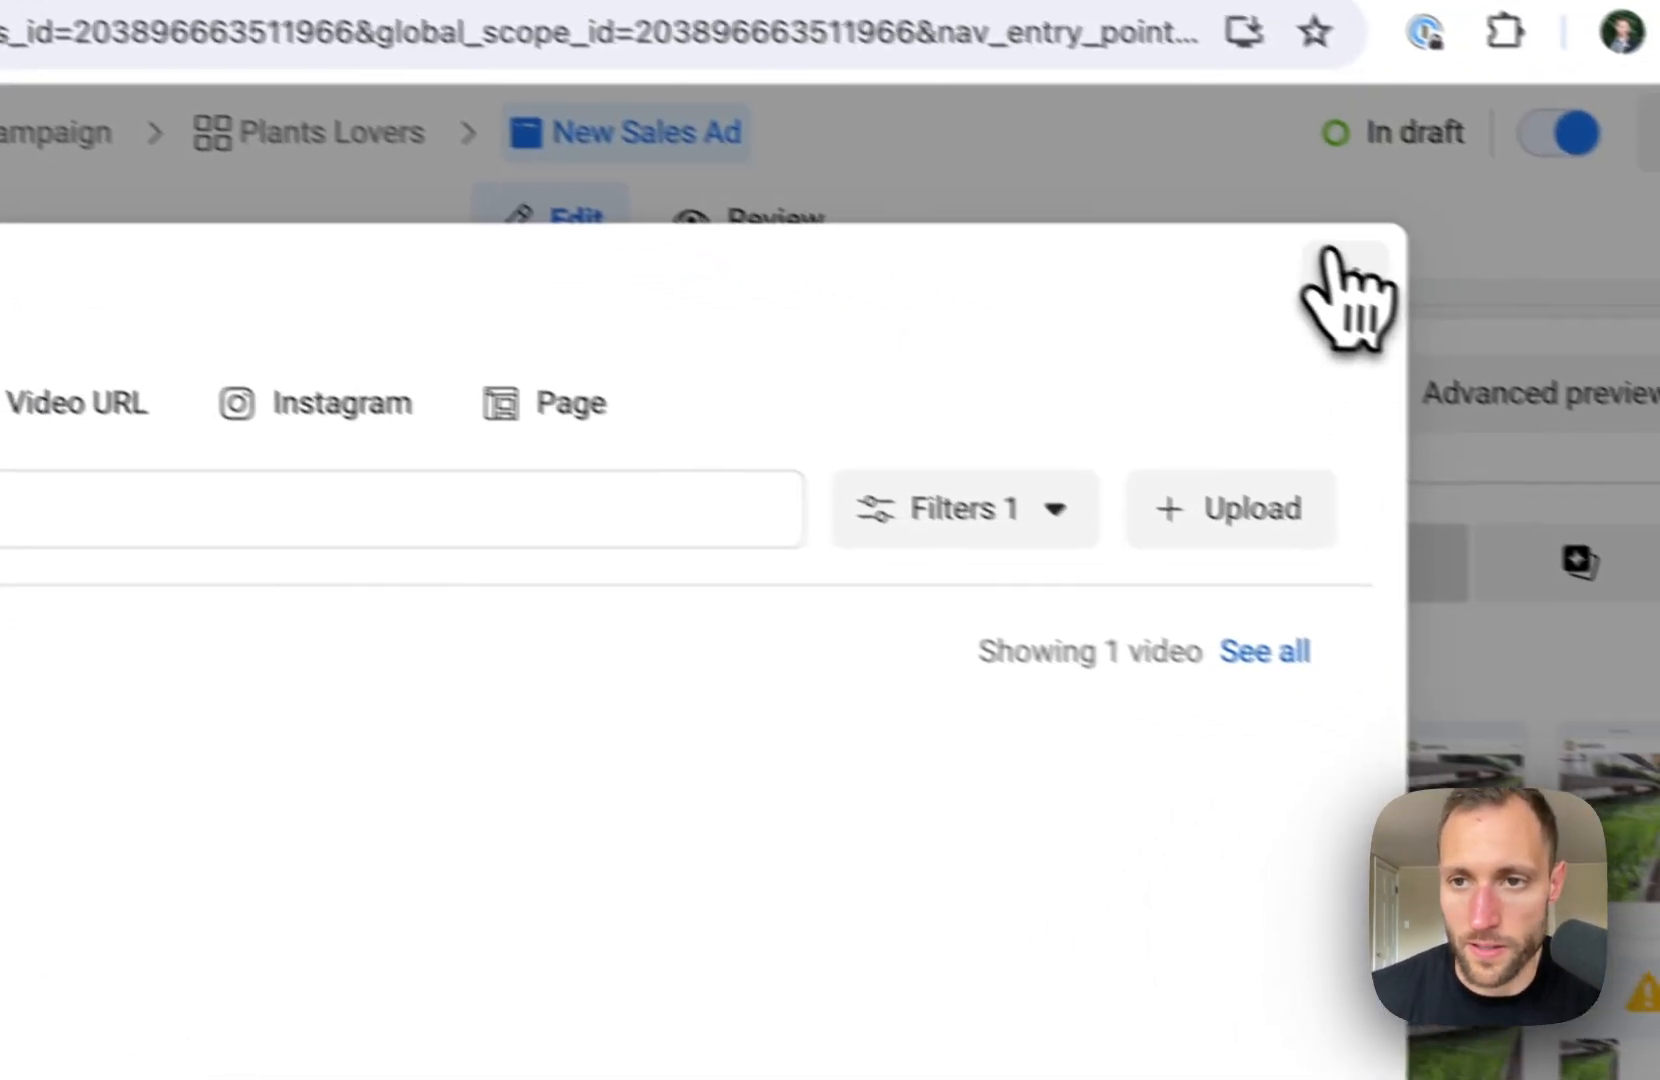
left_click(1345, 280)
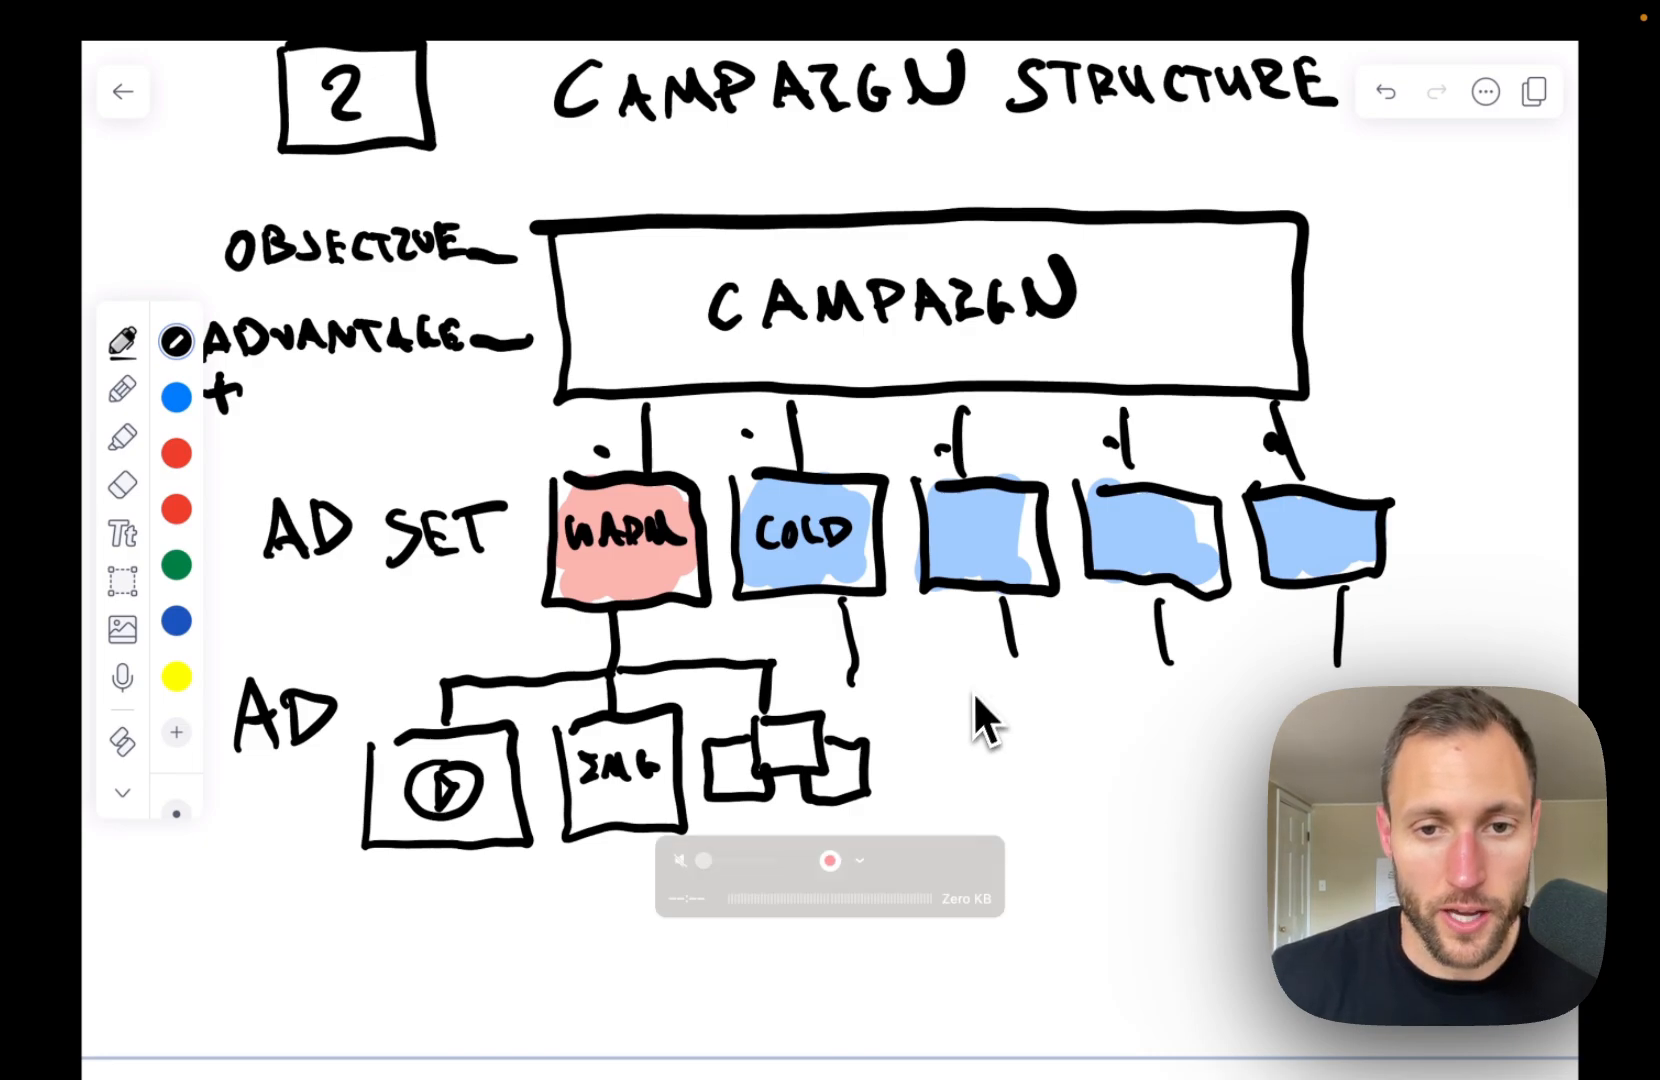
Step: Switch to the handwritten Meta ads blueprint notes and review them from campaign structure to dynamic redistribution, returning to the overview
scroll(1076, 759, "down", 10)
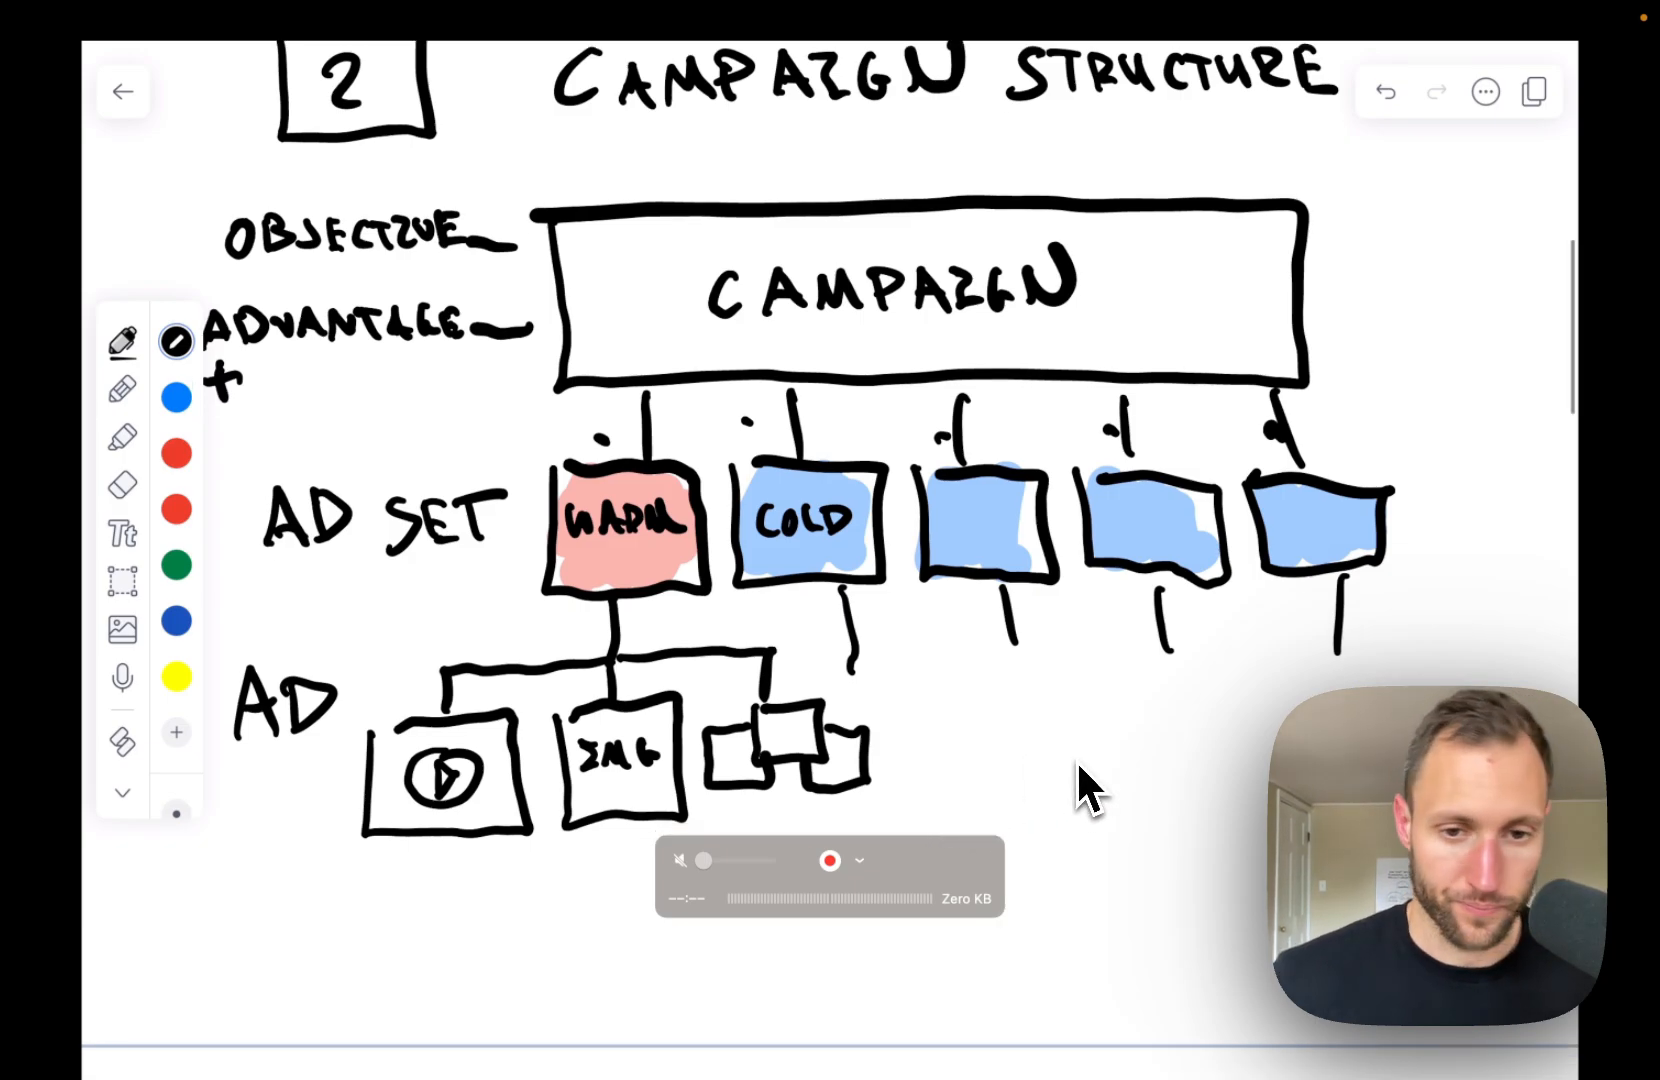
scroll(1076, 759, "down", 3)
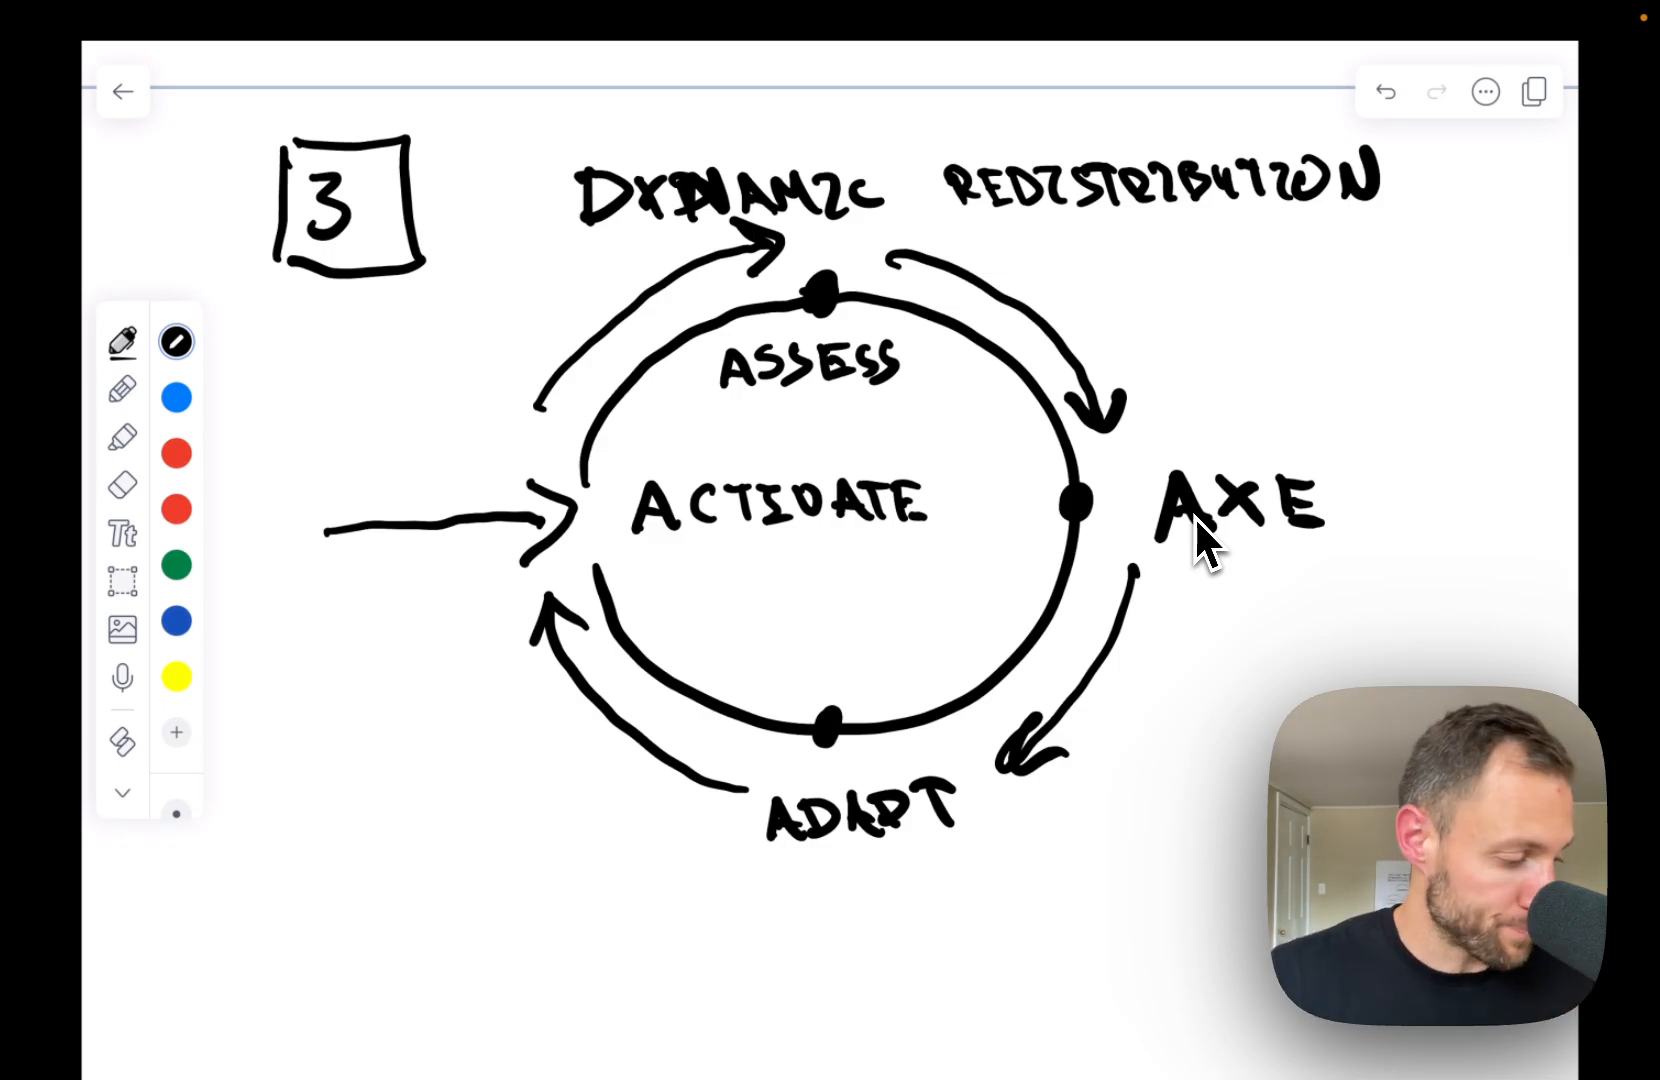
scroll(1194, 515, "up", 15)
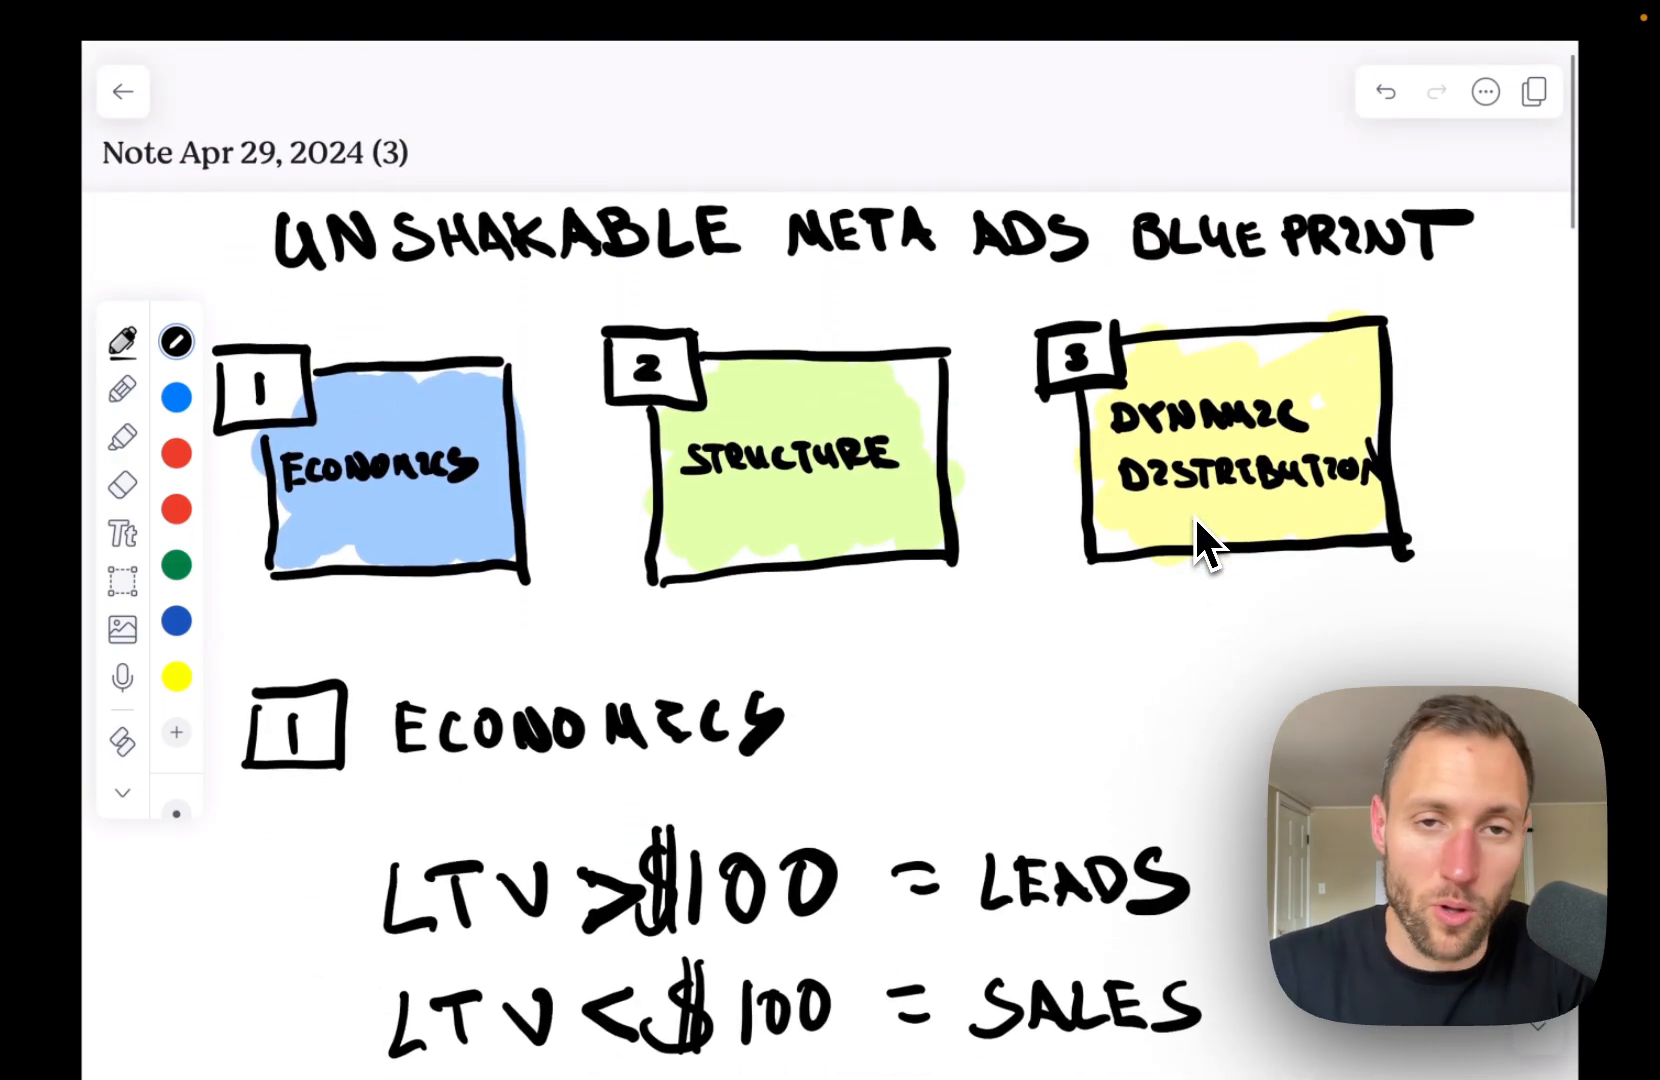